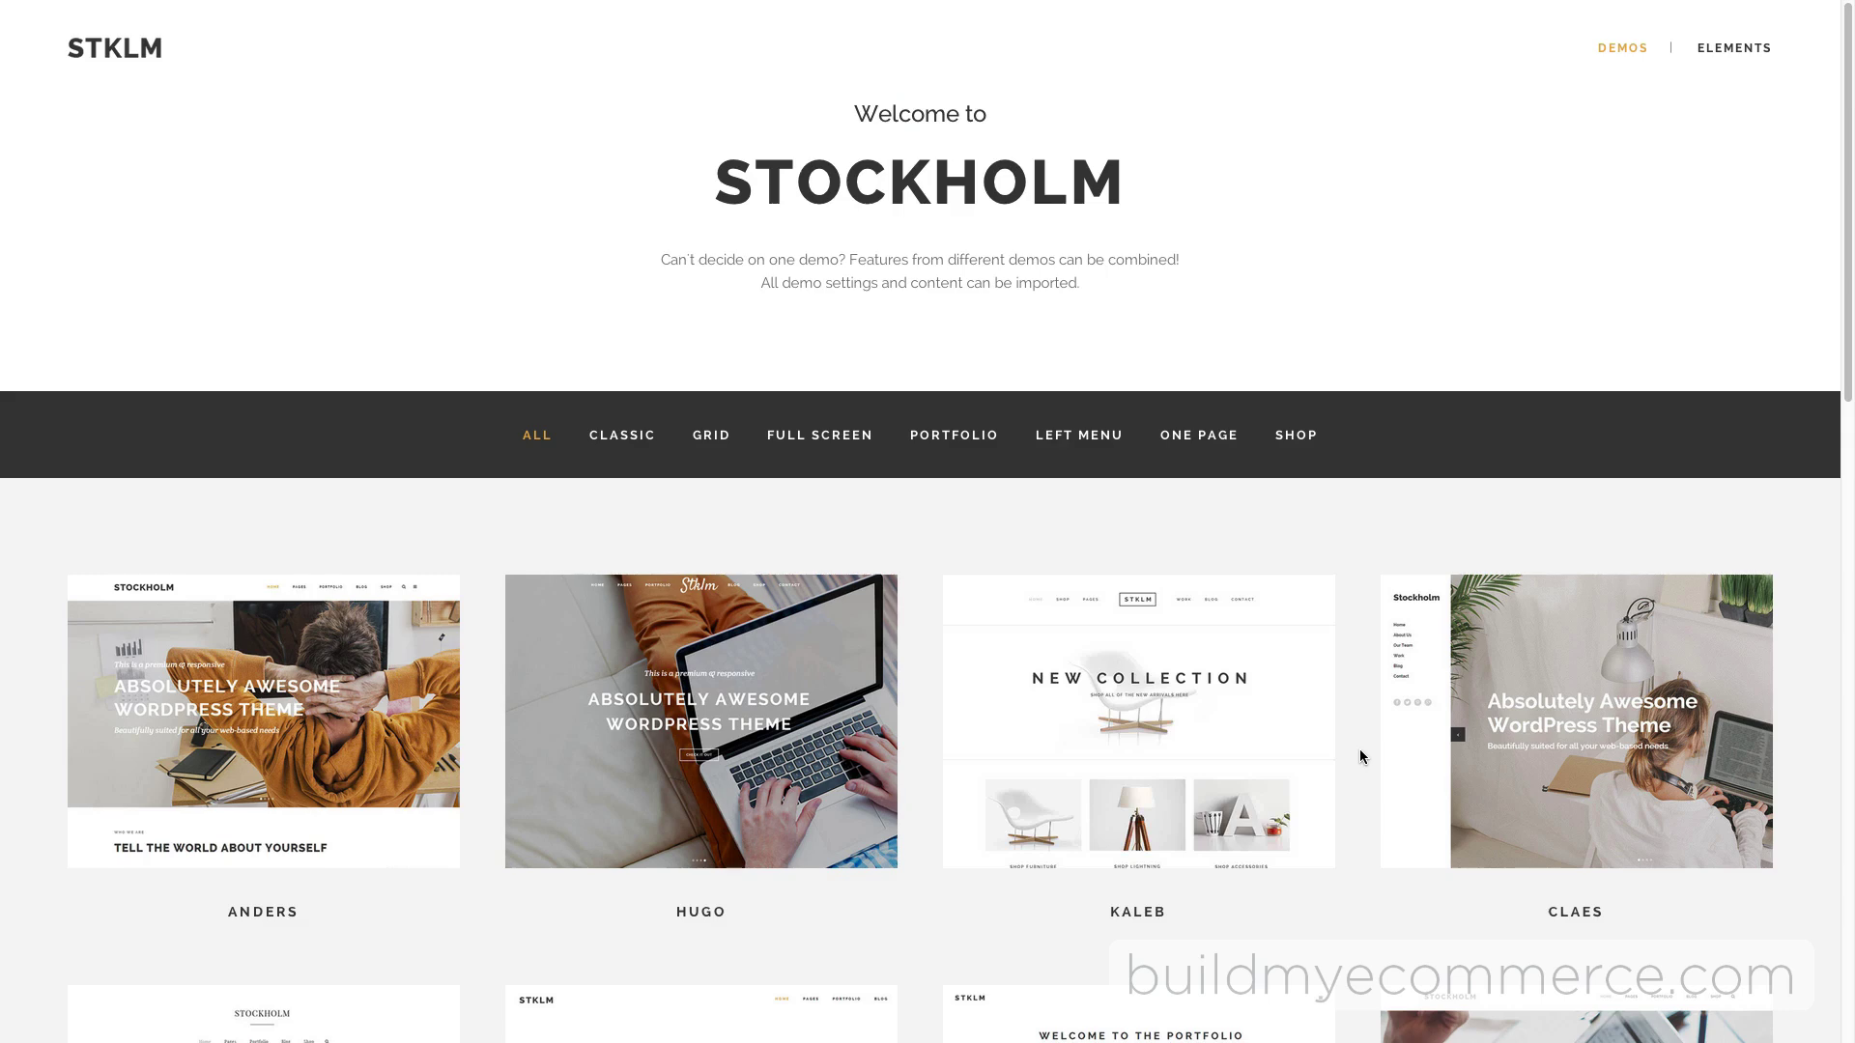
# Step: Preview the Kaleb demo, close it, browse the demo grid, then reopen the Kaleb preview
pyautogui.click(1262, 749)
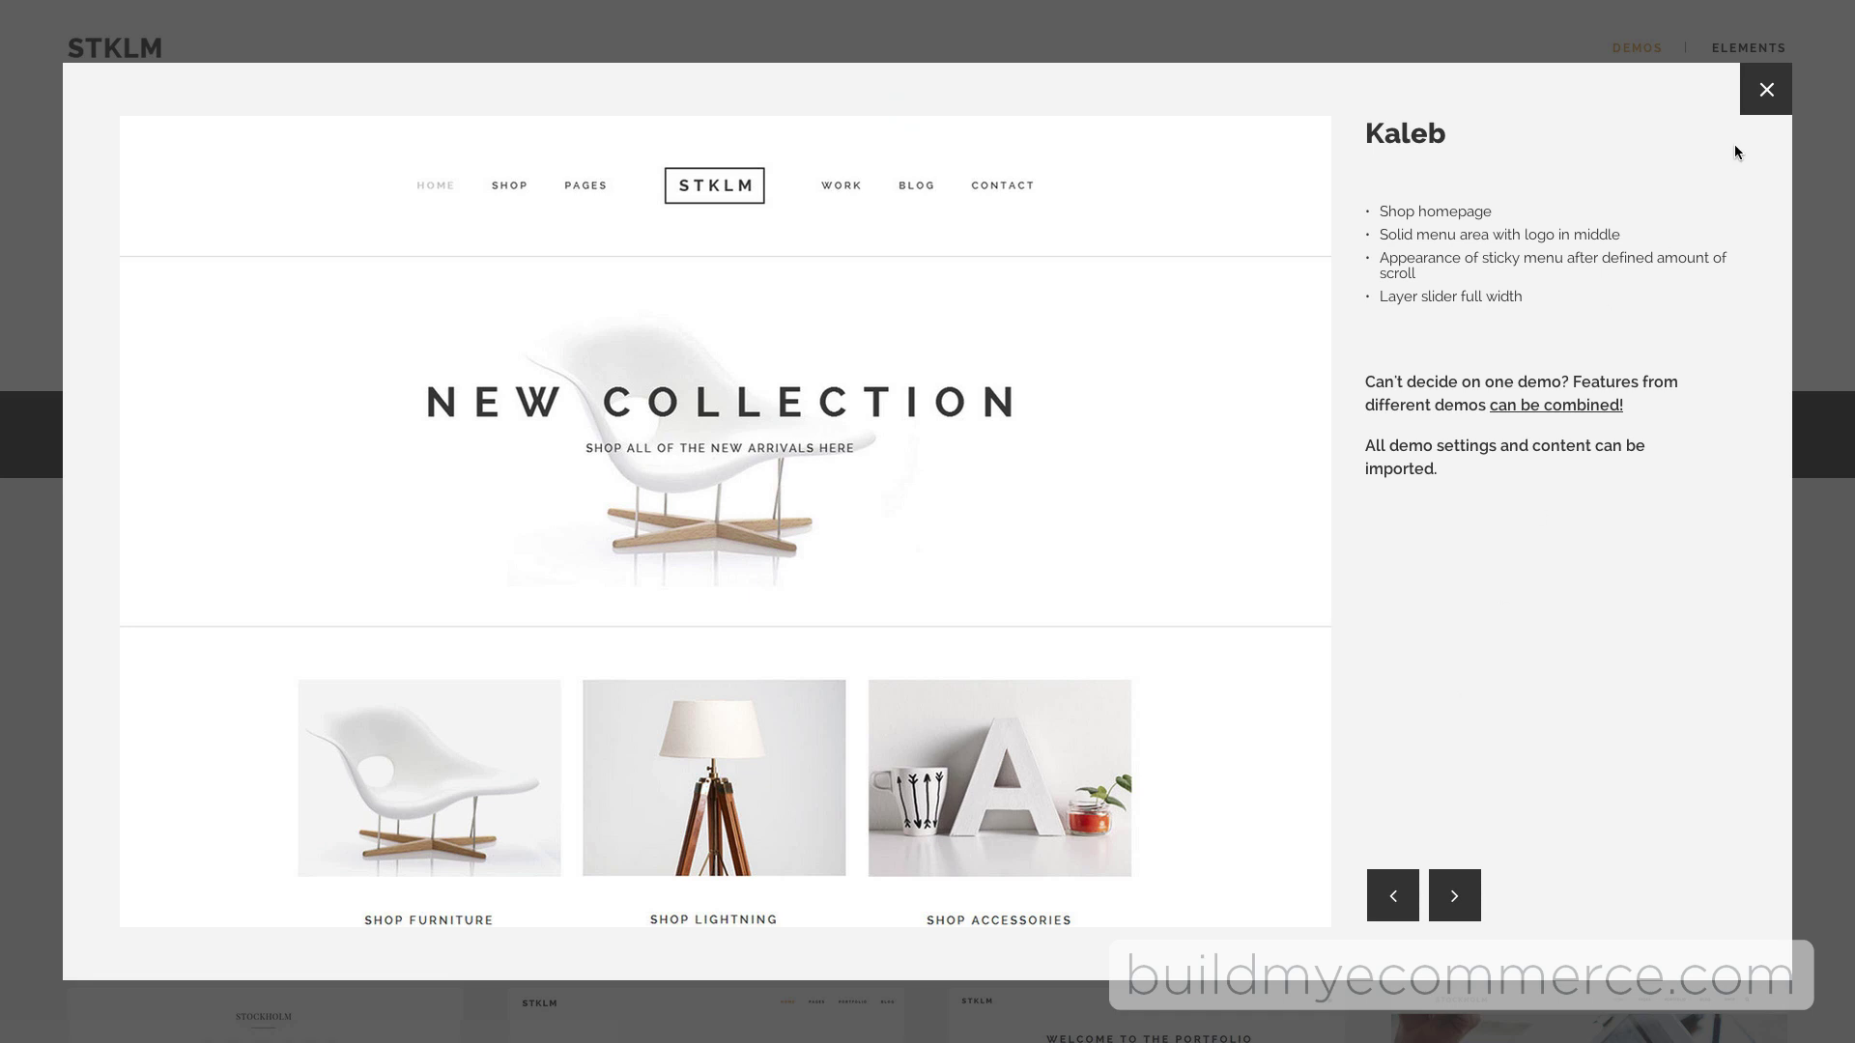
pyautogui.click(1765, 89)
pyautogui.scroll(-1, 1847, 307)
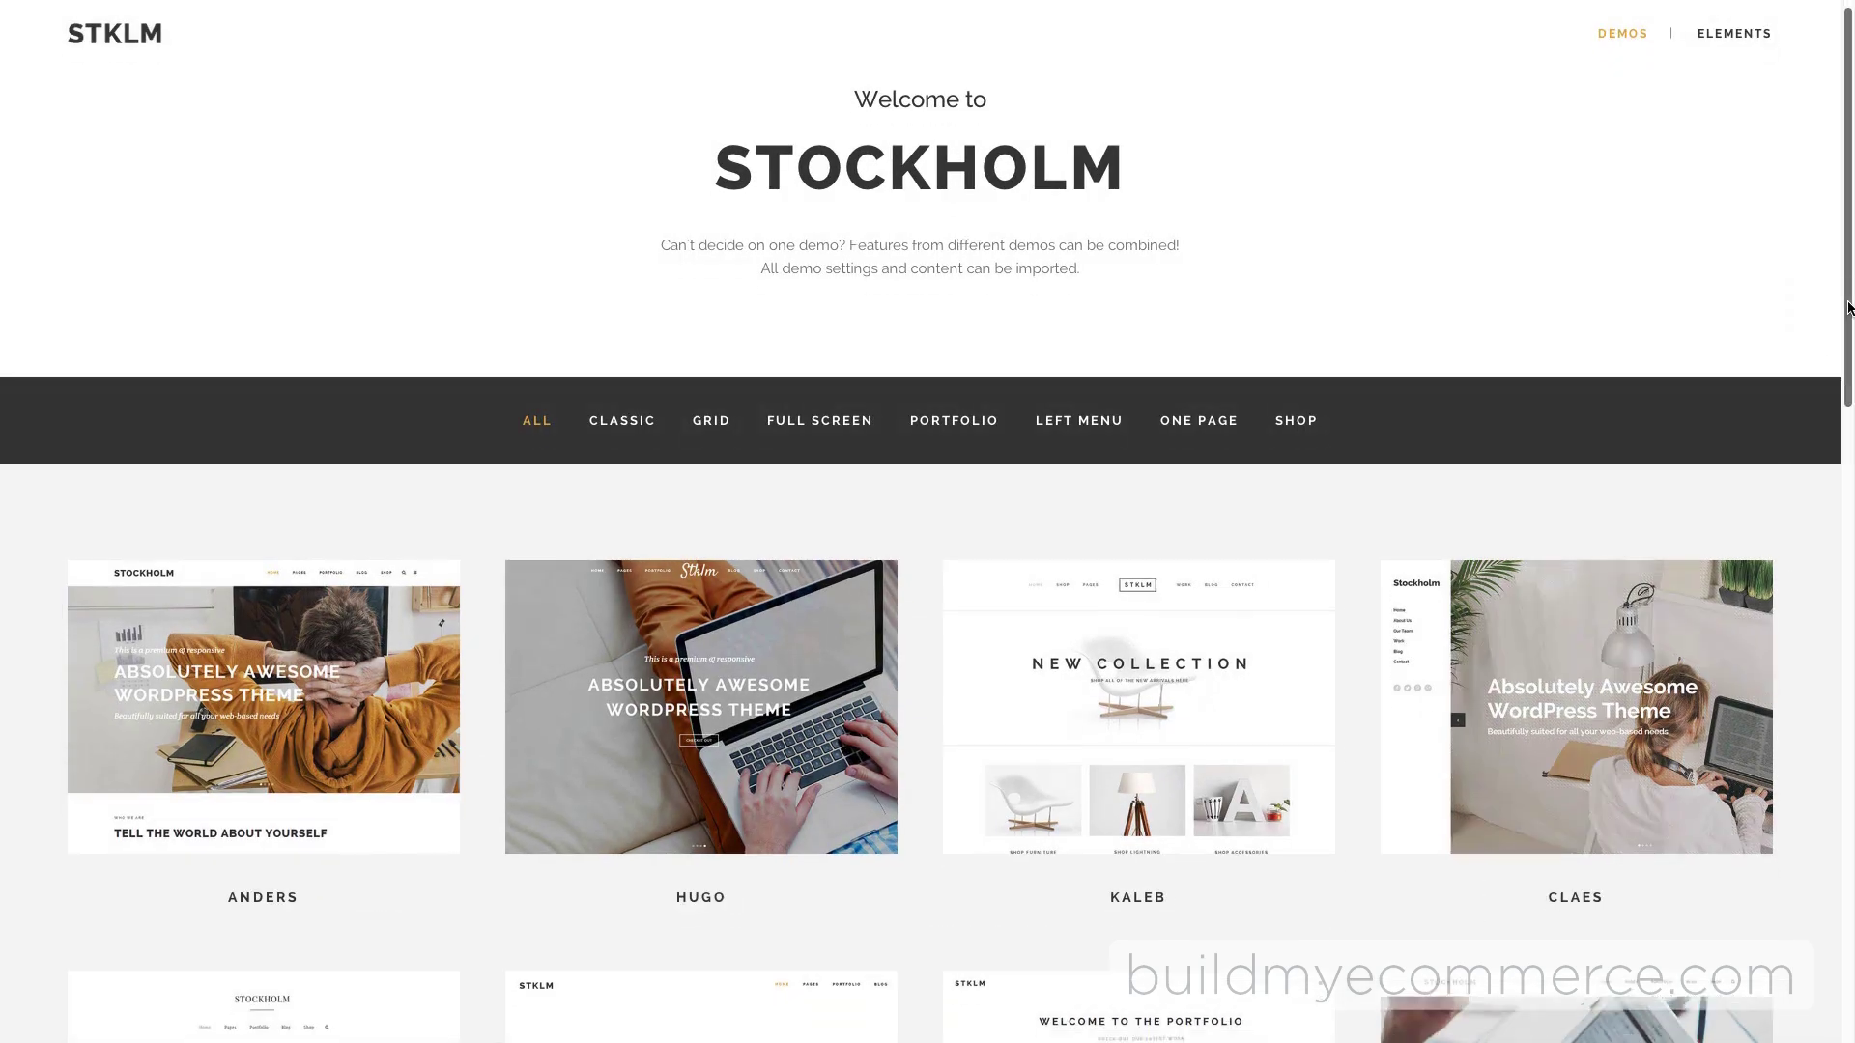
pyautogui.scroll(-15, 1847, 308)
pyautogui.scroll(8, 1825, 525)
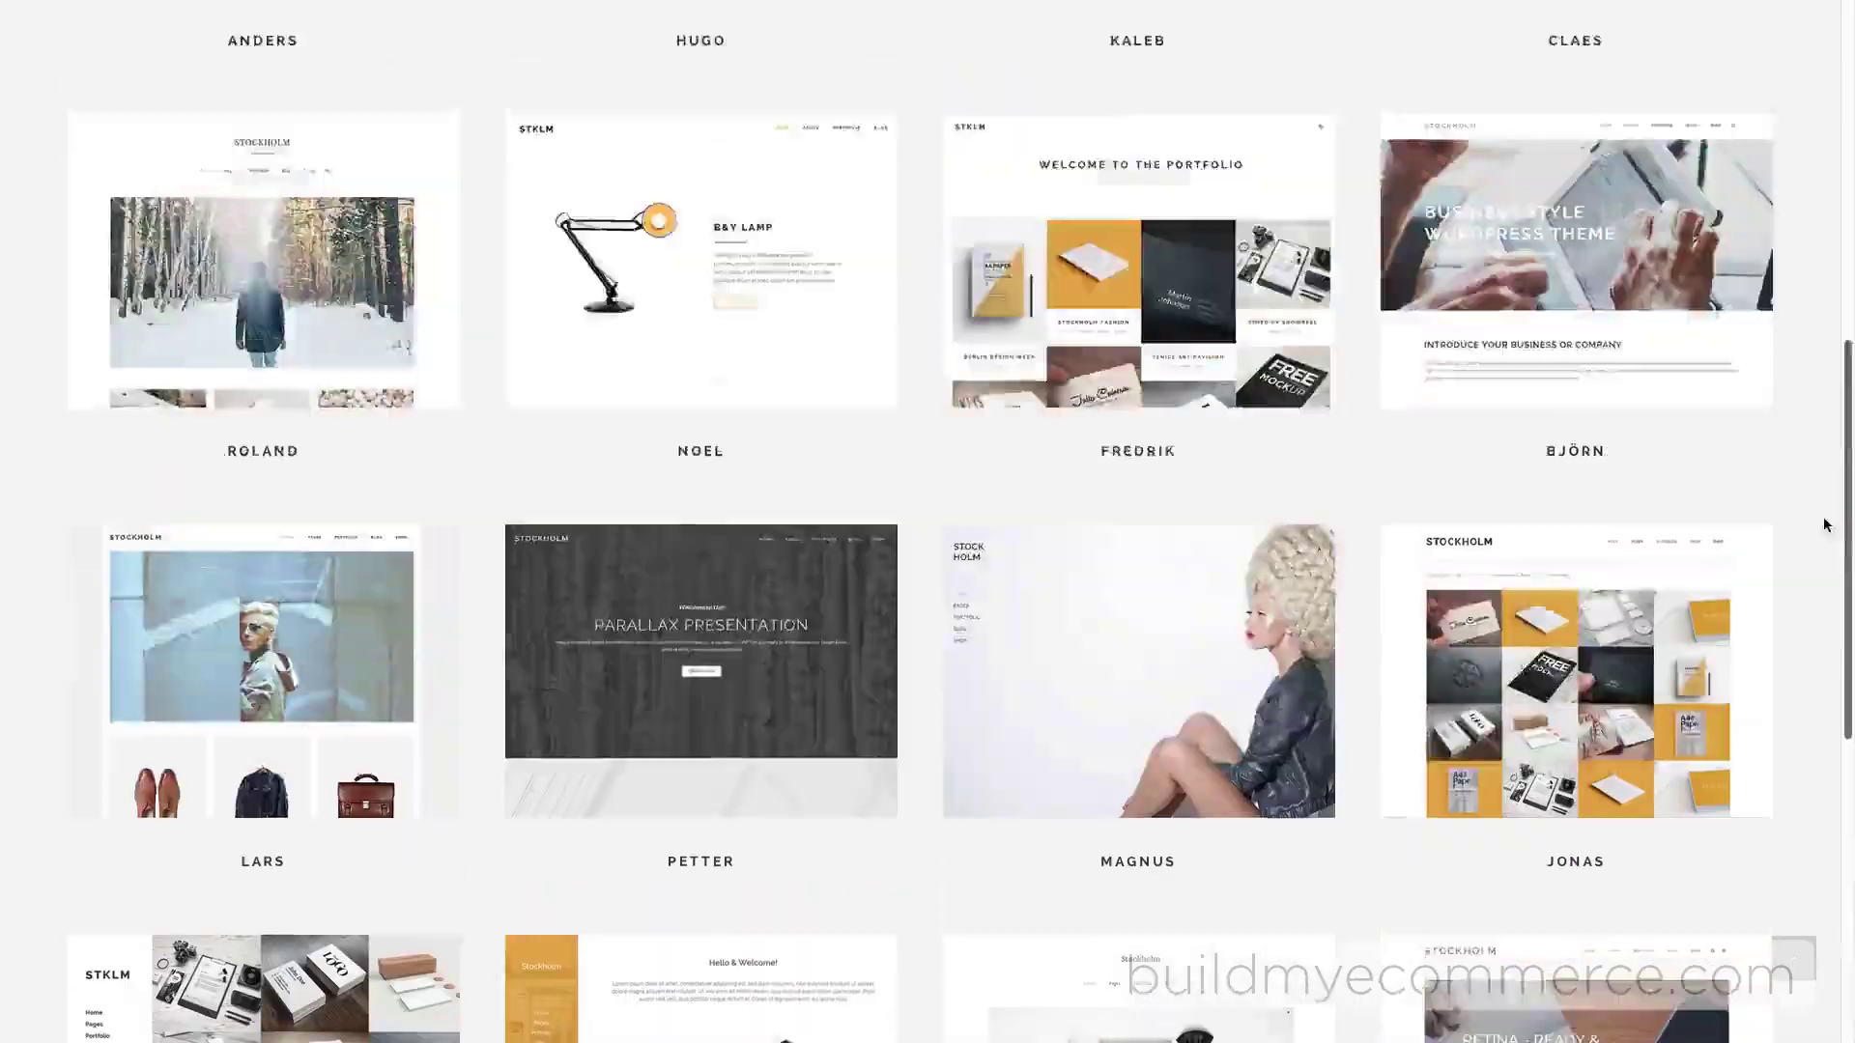
pyautogui.scroll(7, 1825, 524)
pyautogui.click(1215, 583)
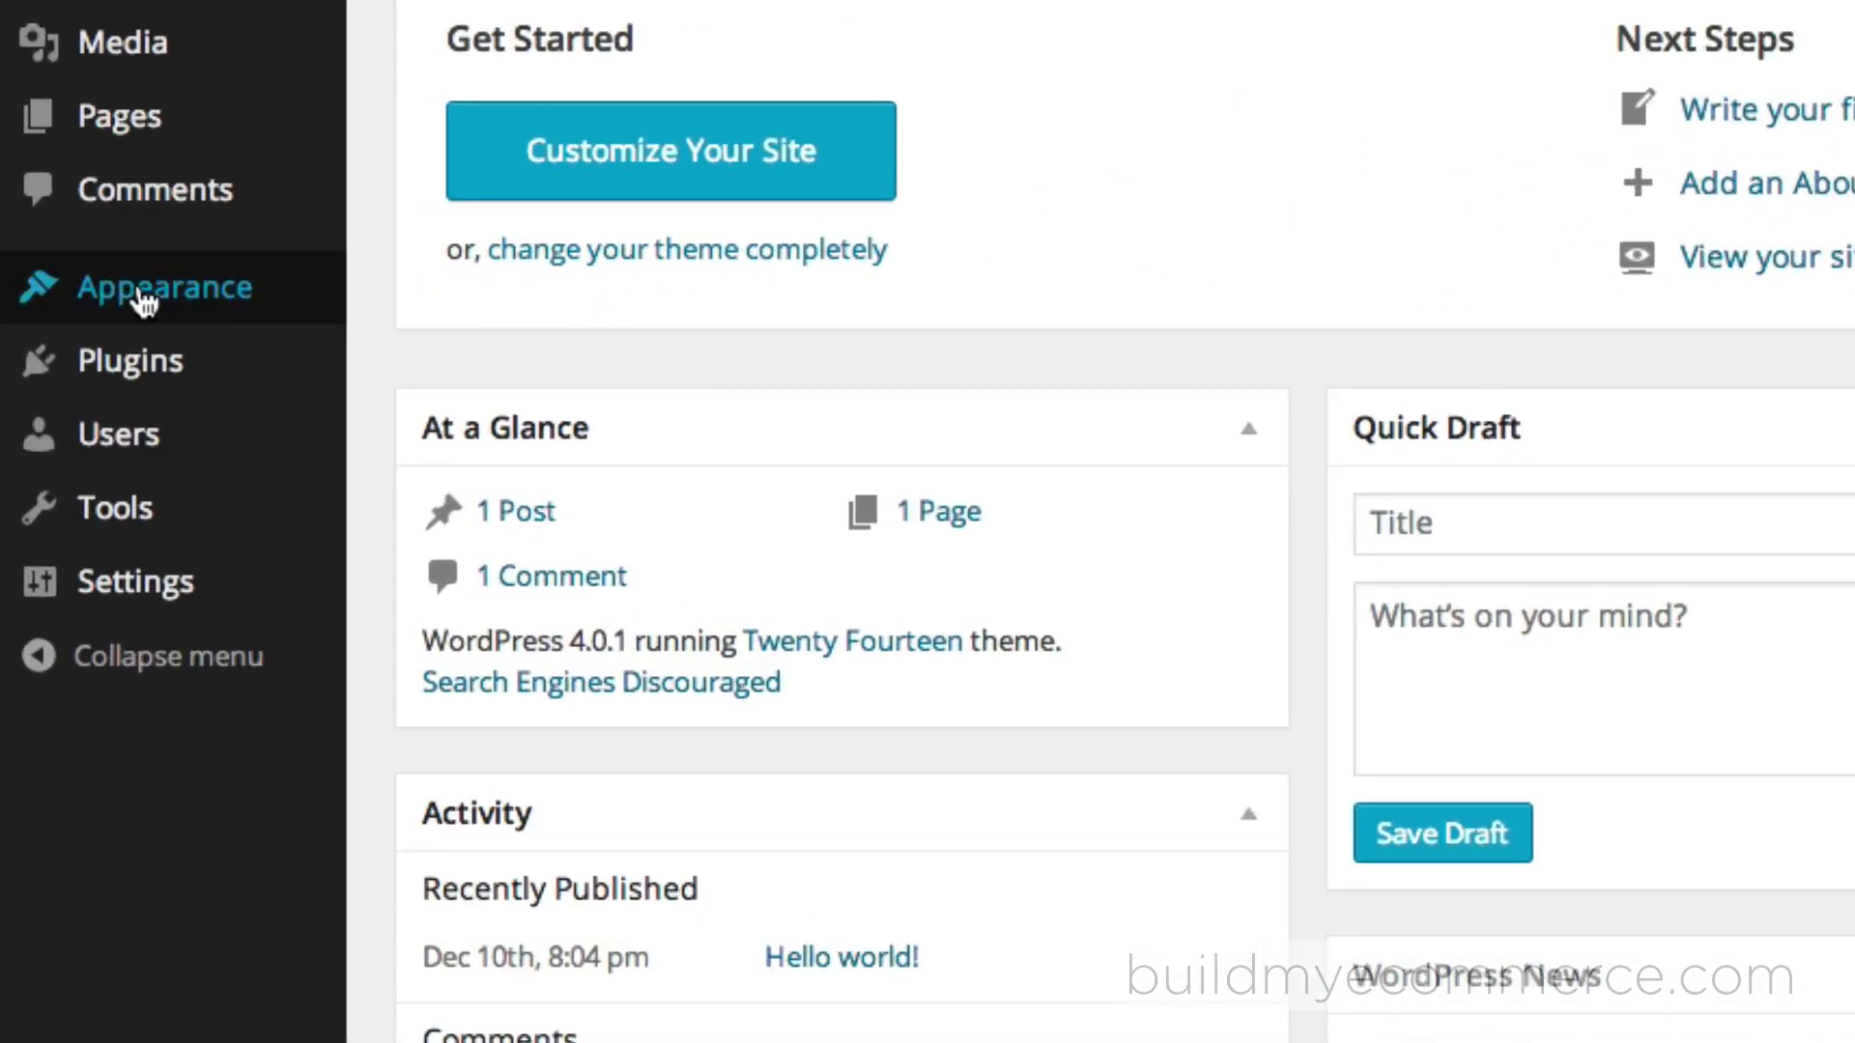
# Step: Upload stockholm.zip through Themes > Add New > Upload Theme and install it
pyautogui.moveTo(63, 312)
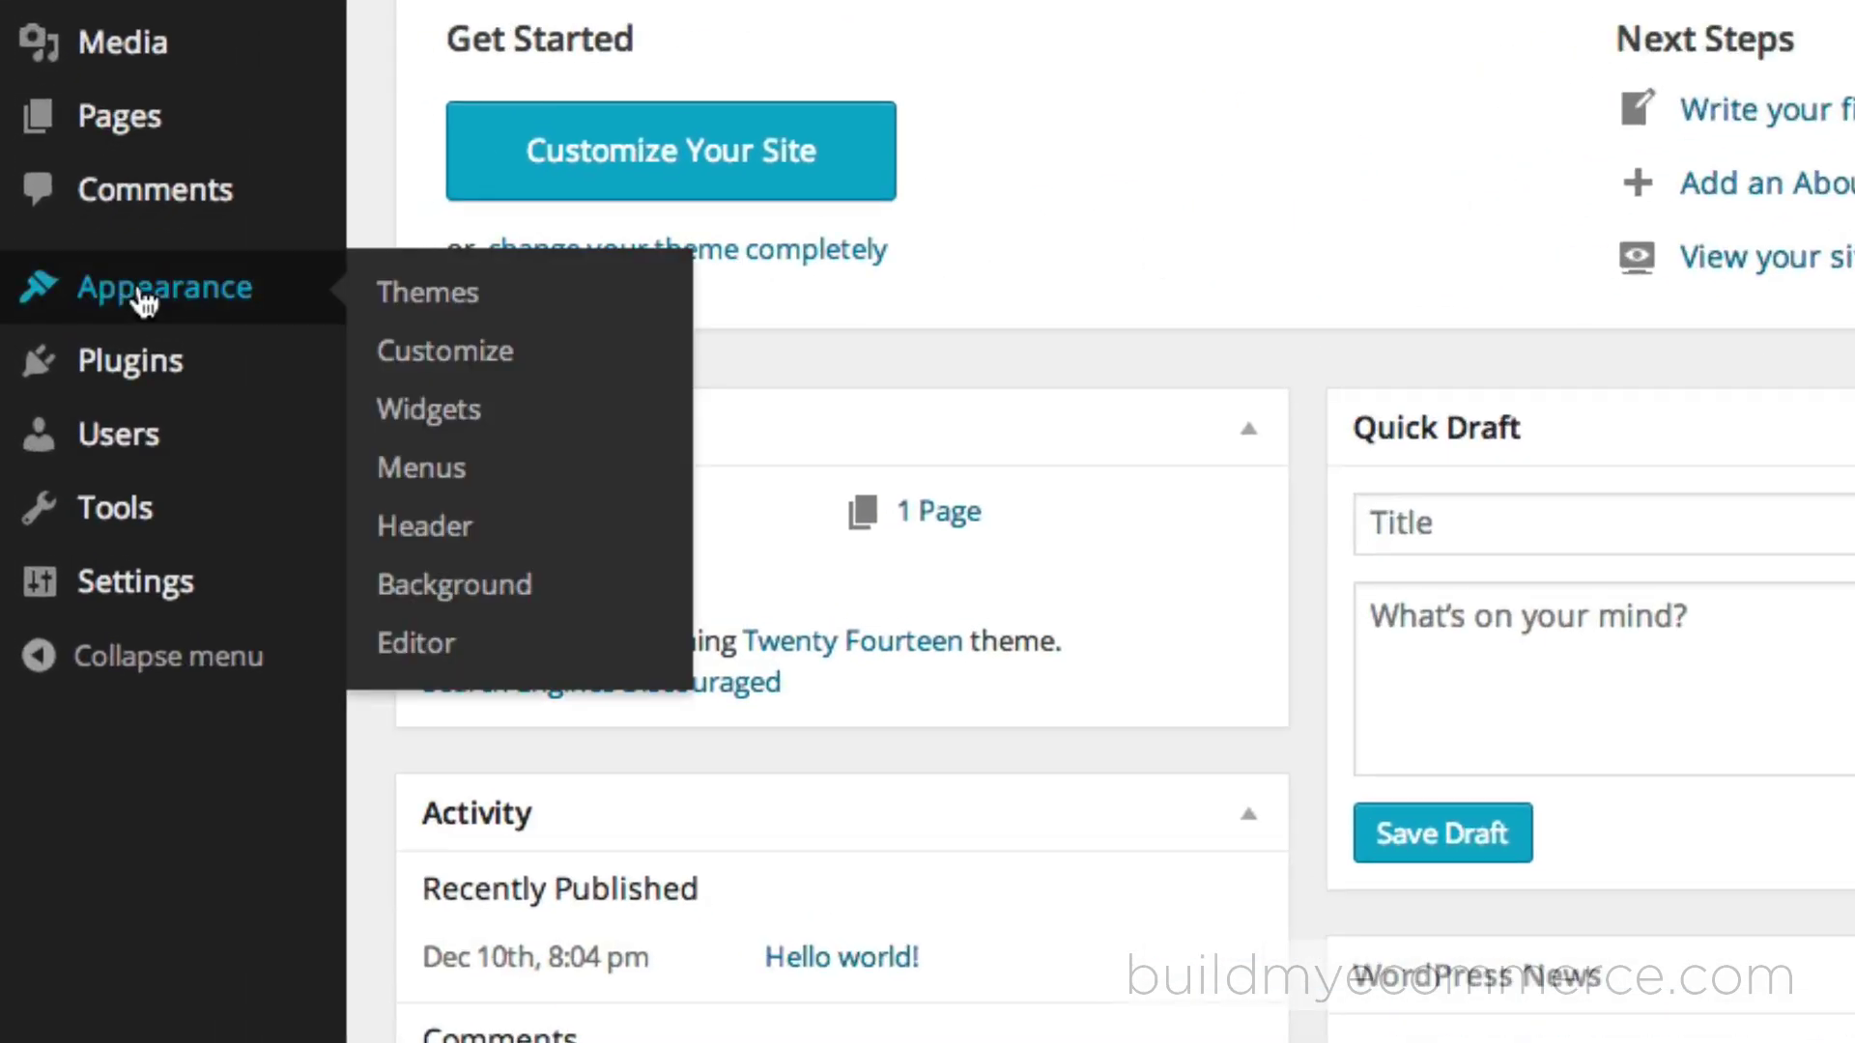
pyautogui.click(450, 302)
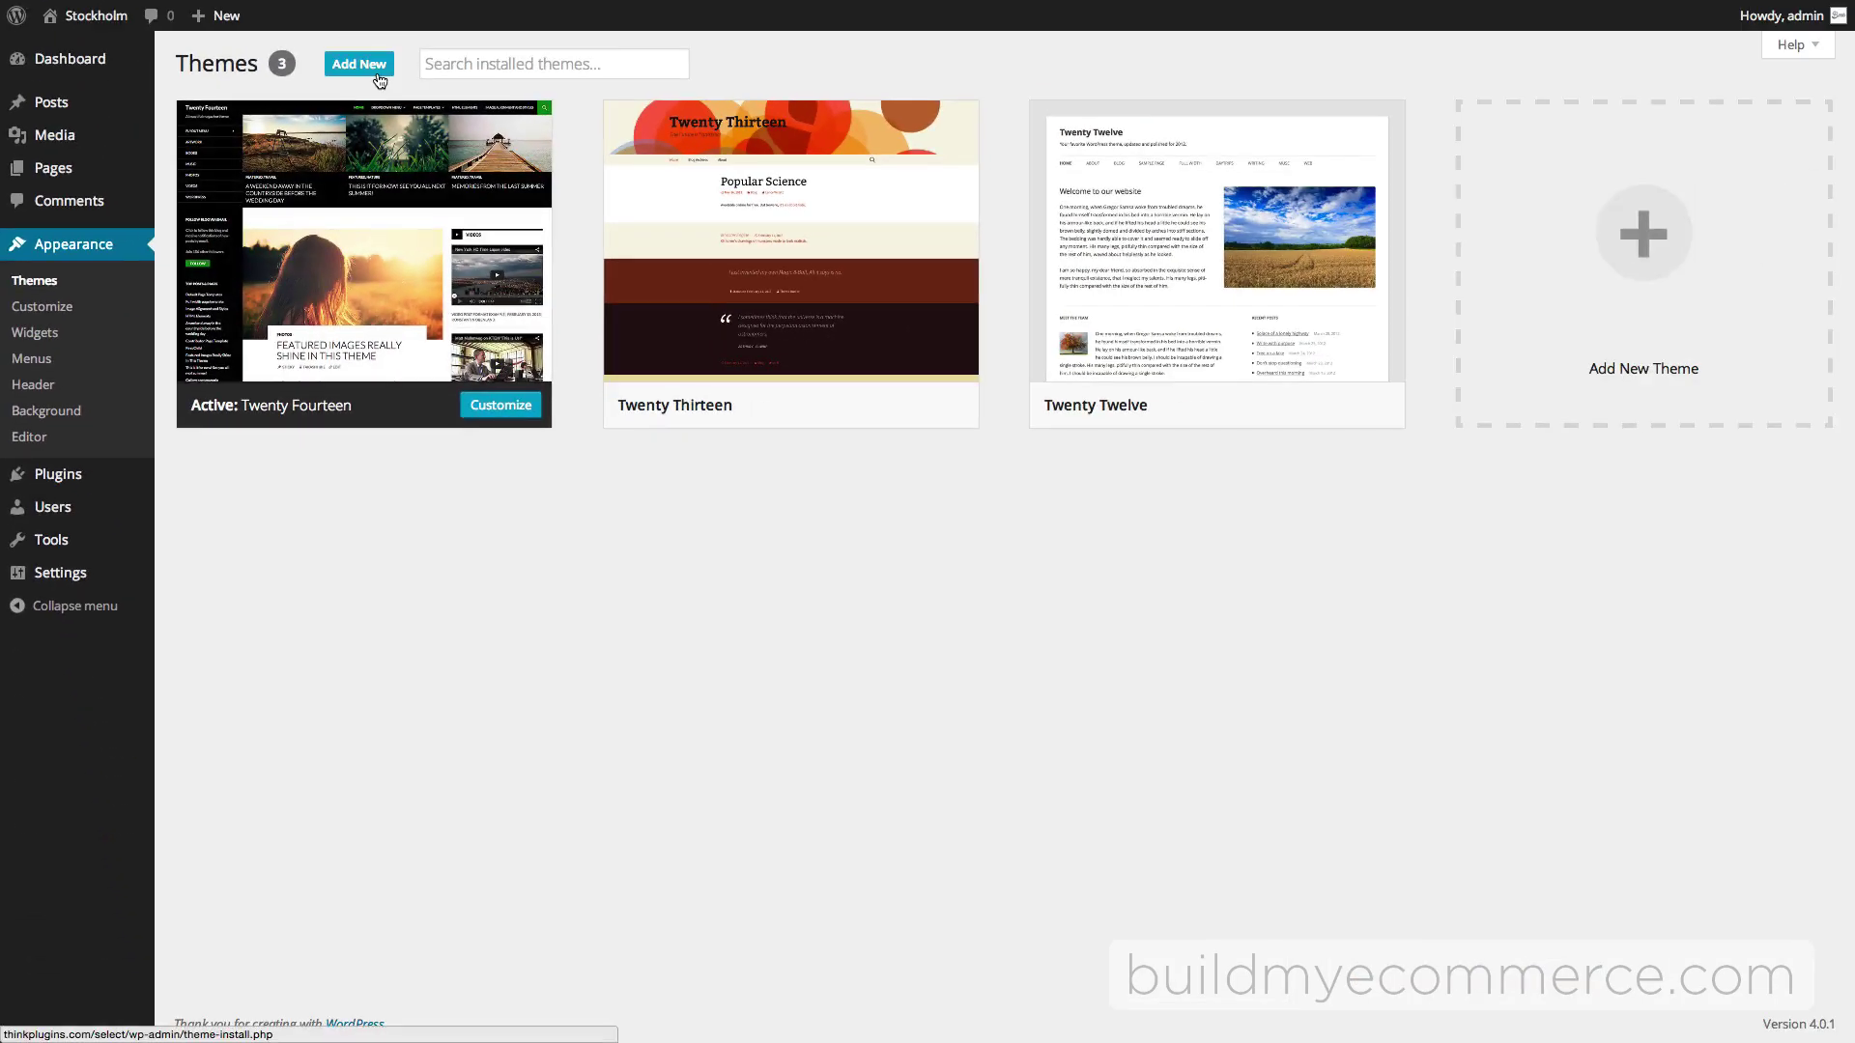
pyautogui.click(377, 74)
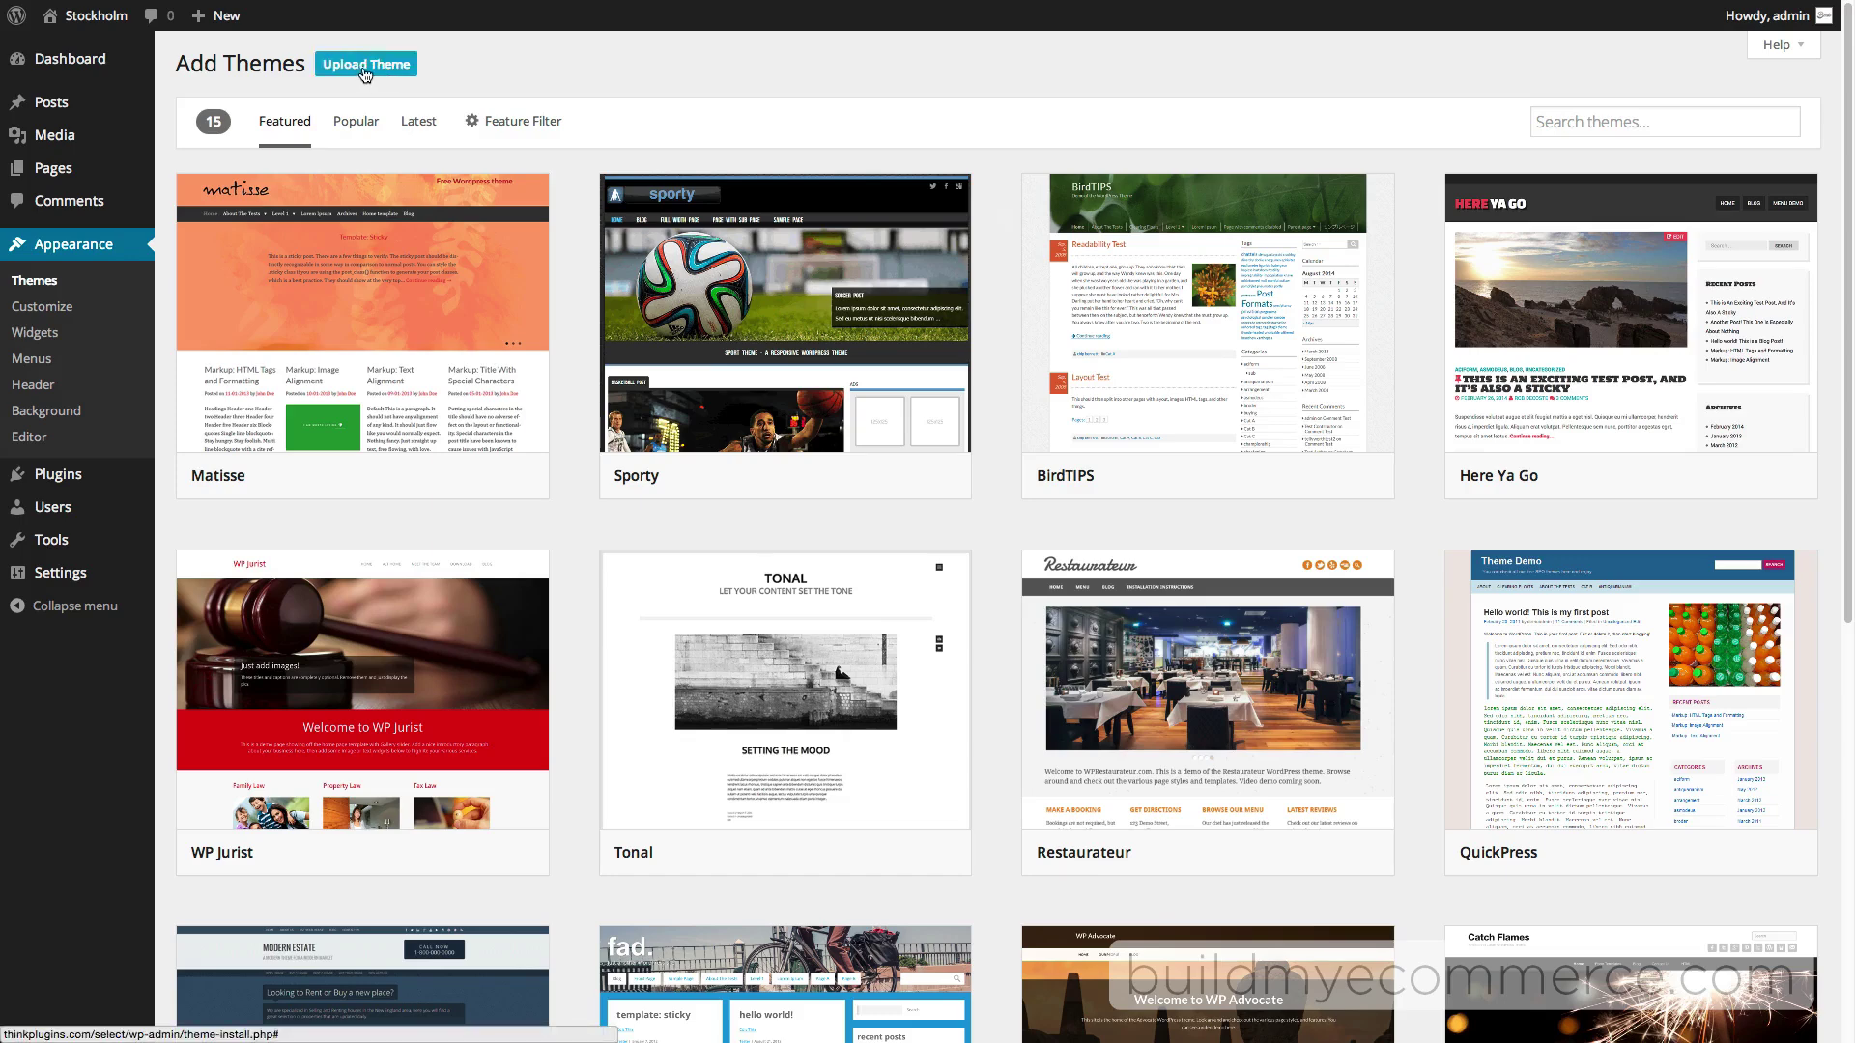
pyautogui.click(373, 72)
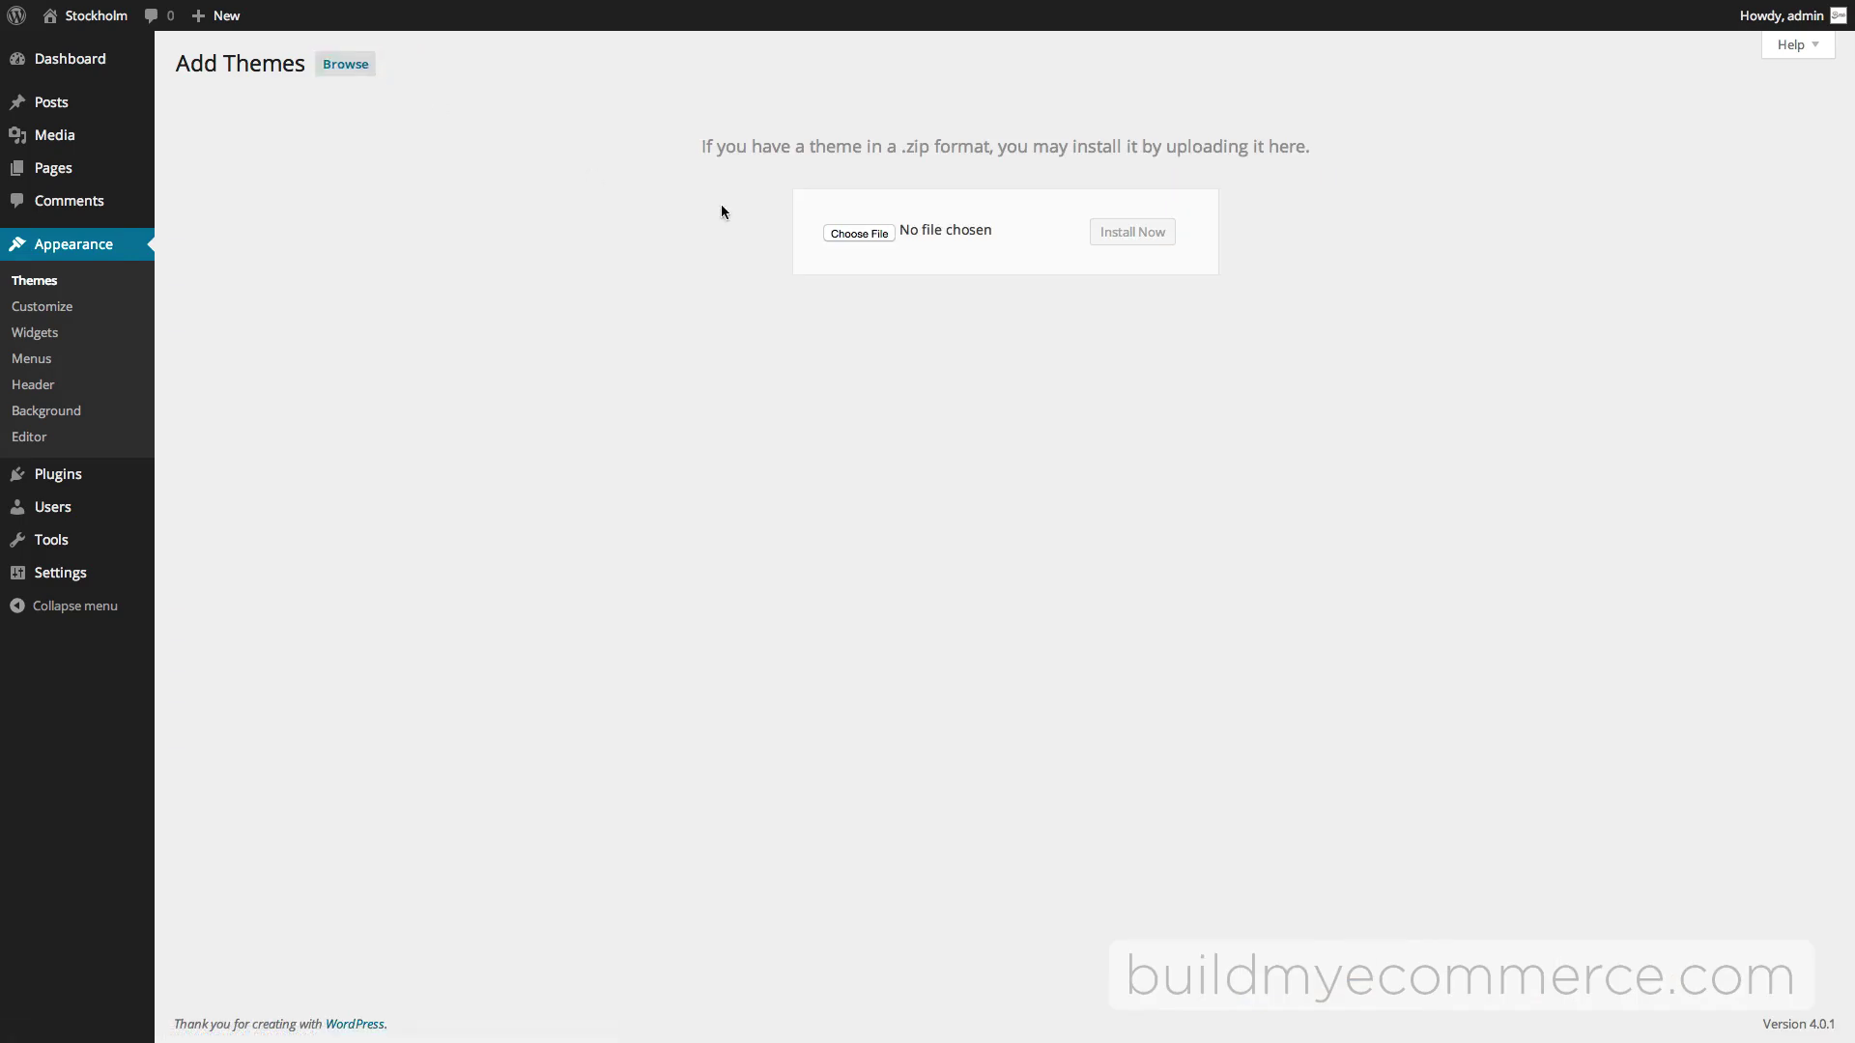
pyautogui.click(877, 238)
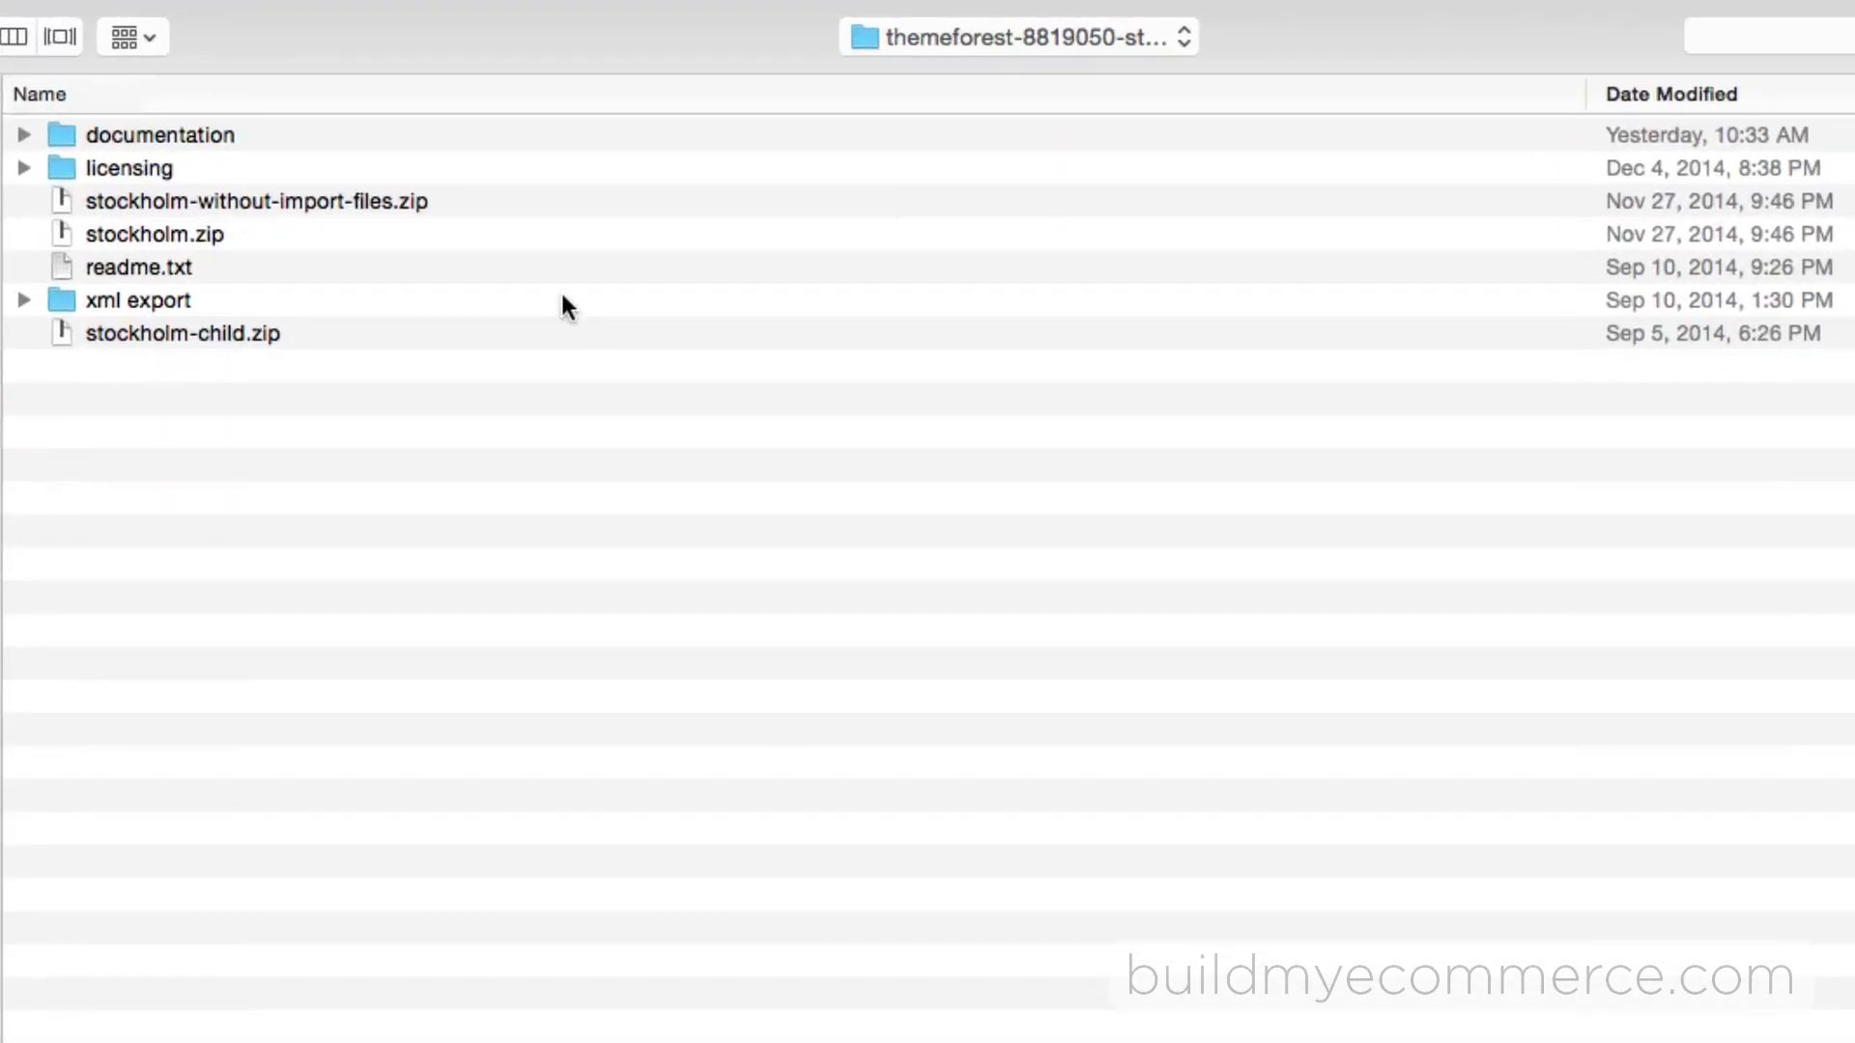
pyautogui.click(357, 241)
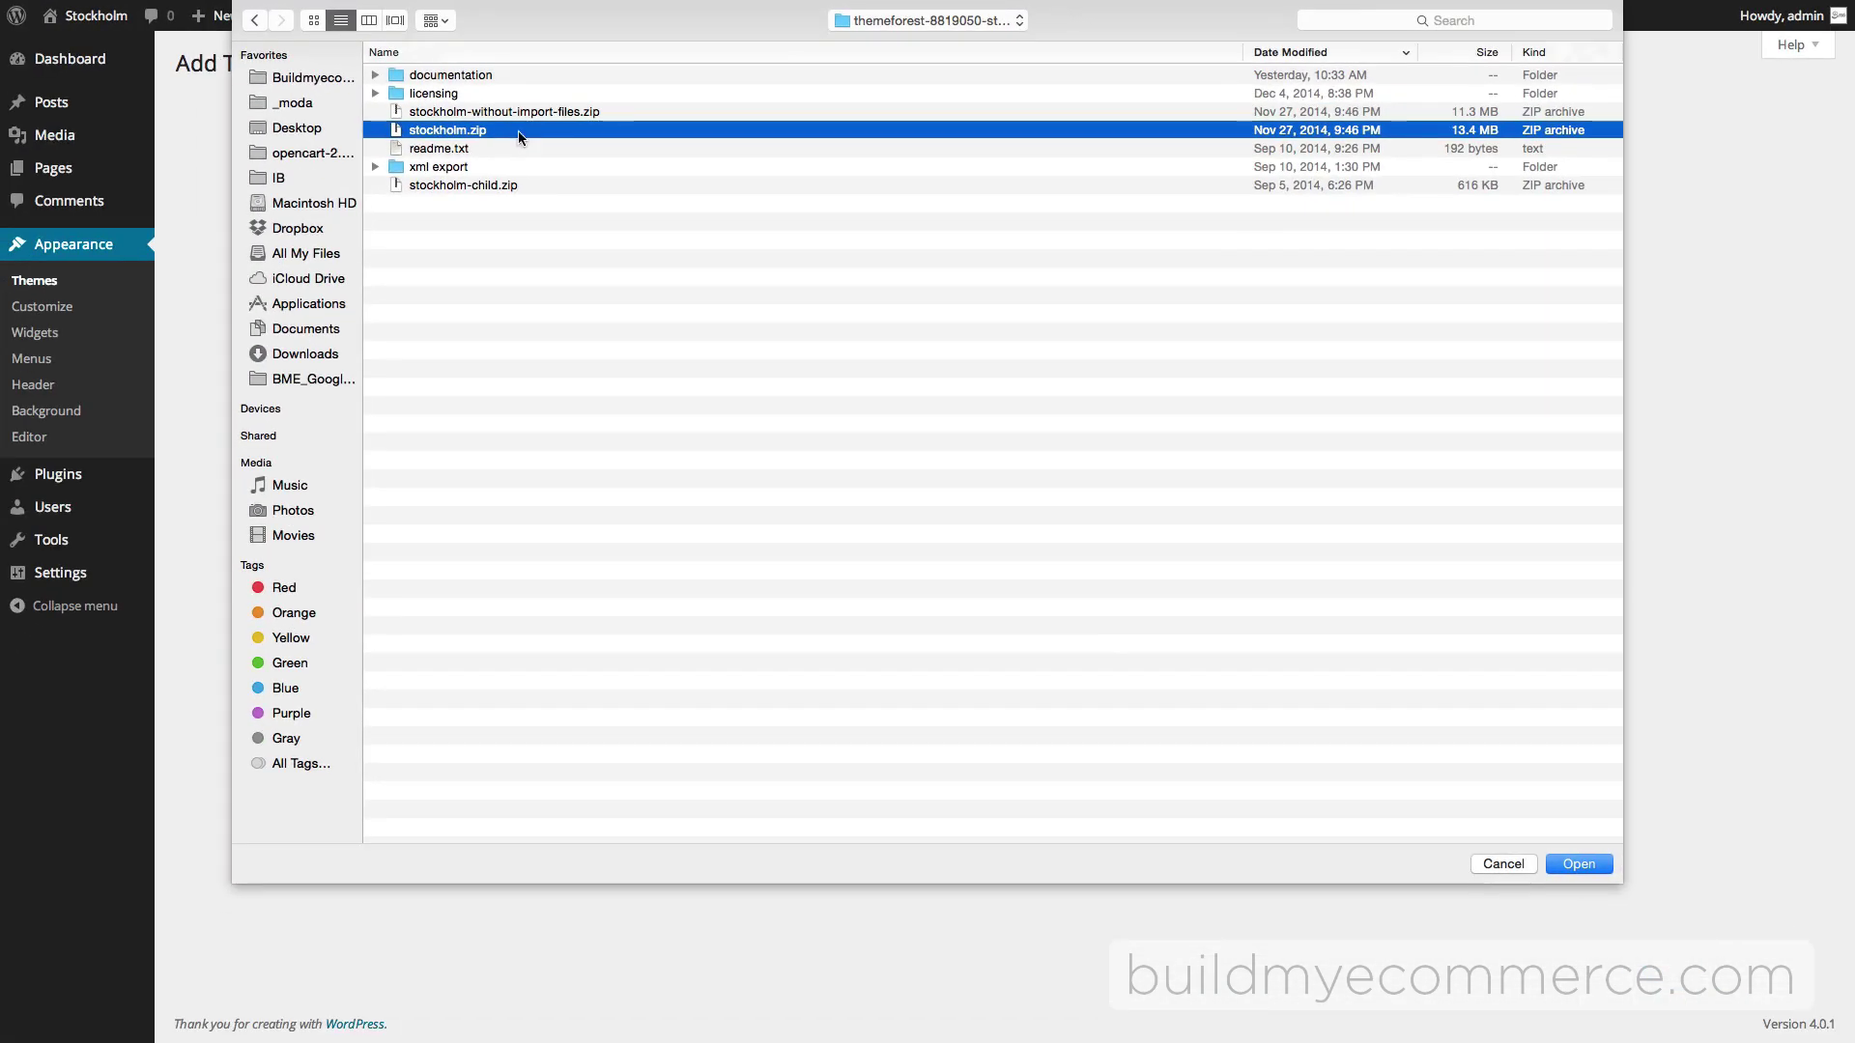
pyautogui.click(1567, 865)
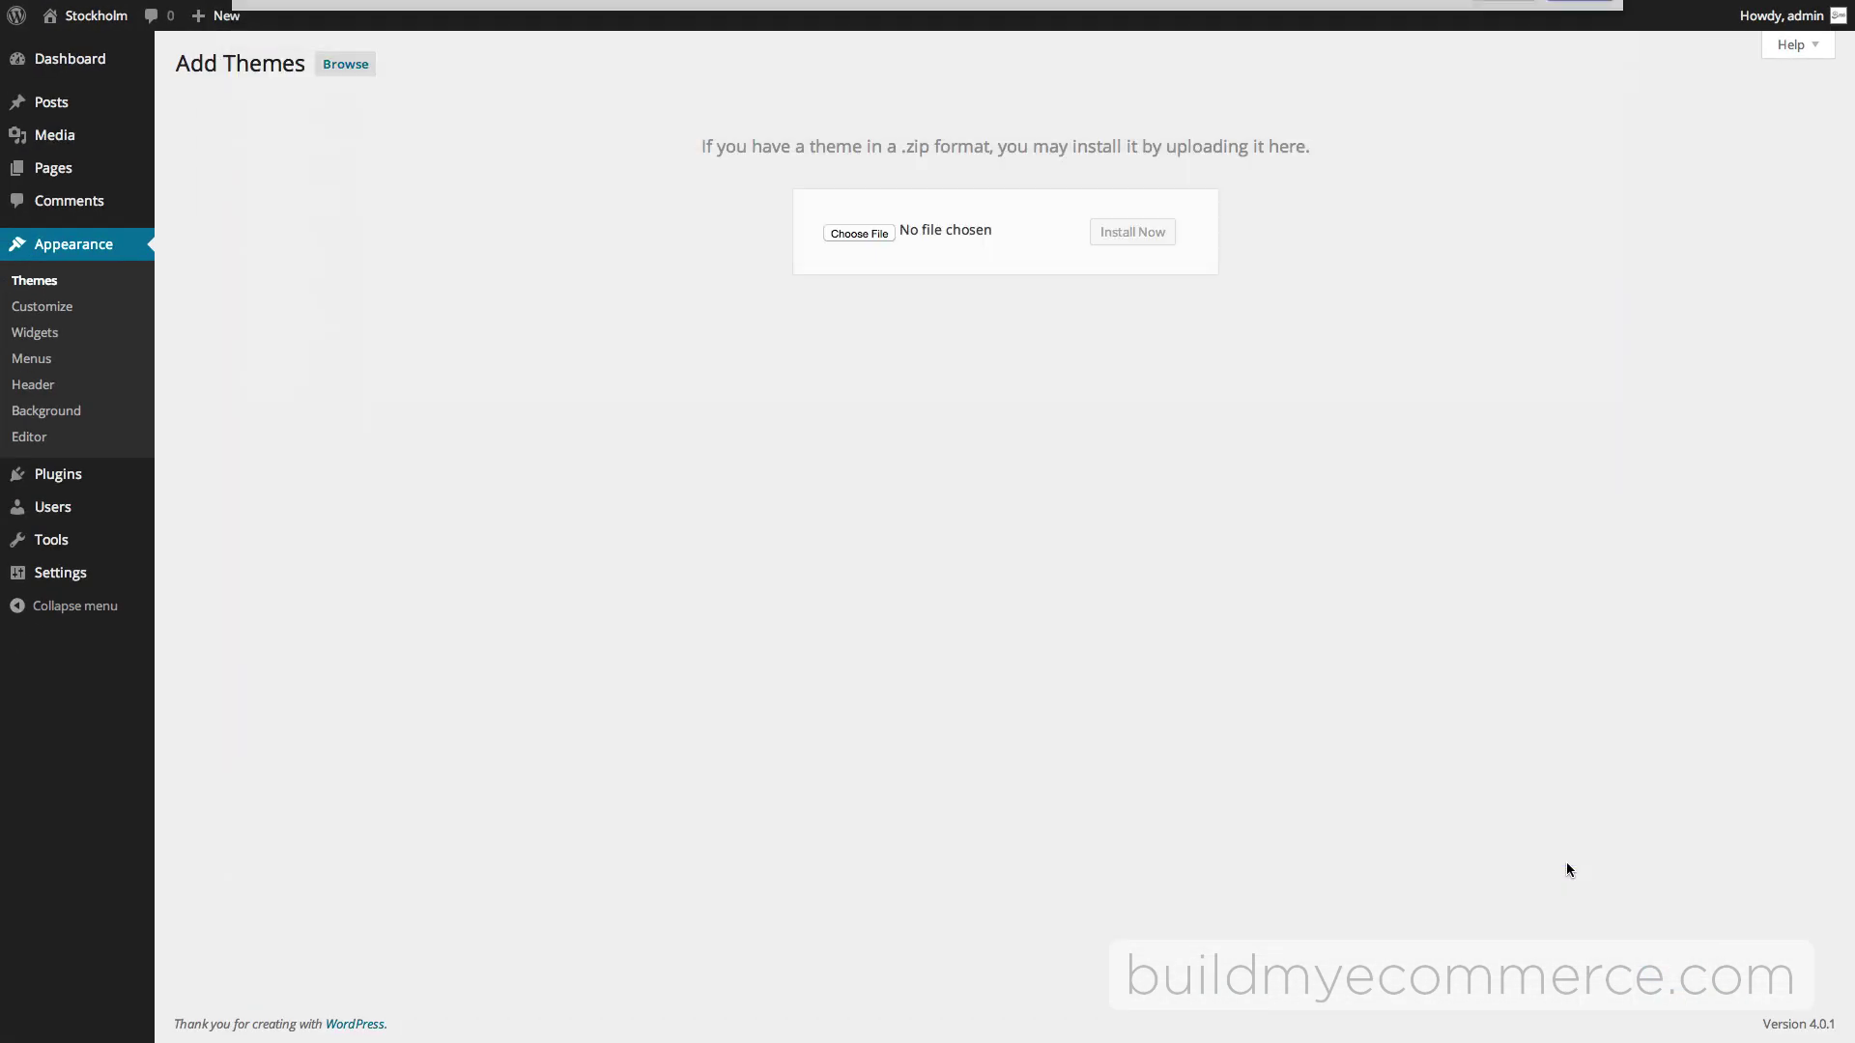
pyautogui.click(1159, 241)
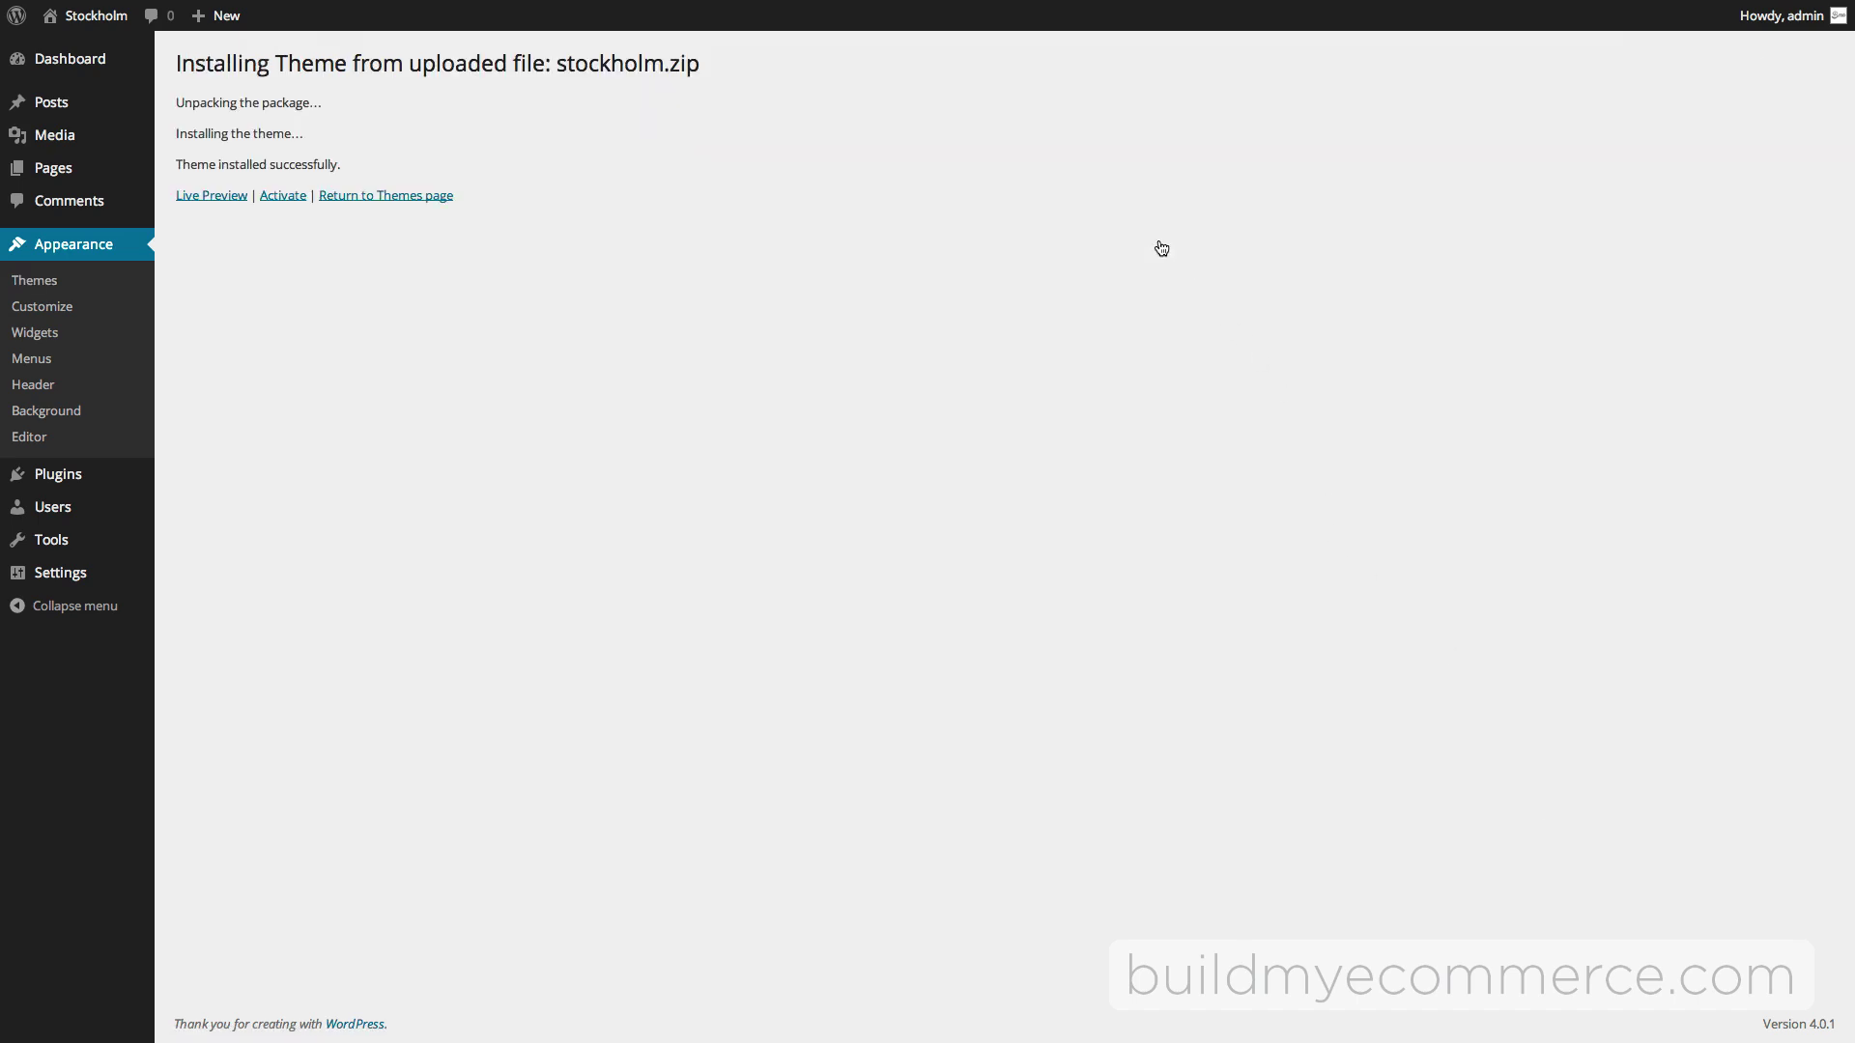
# Step: Activate the Stockholm theme, then install and activate the required LayerSlider WP plugin
pyautogui.click(284, 196)
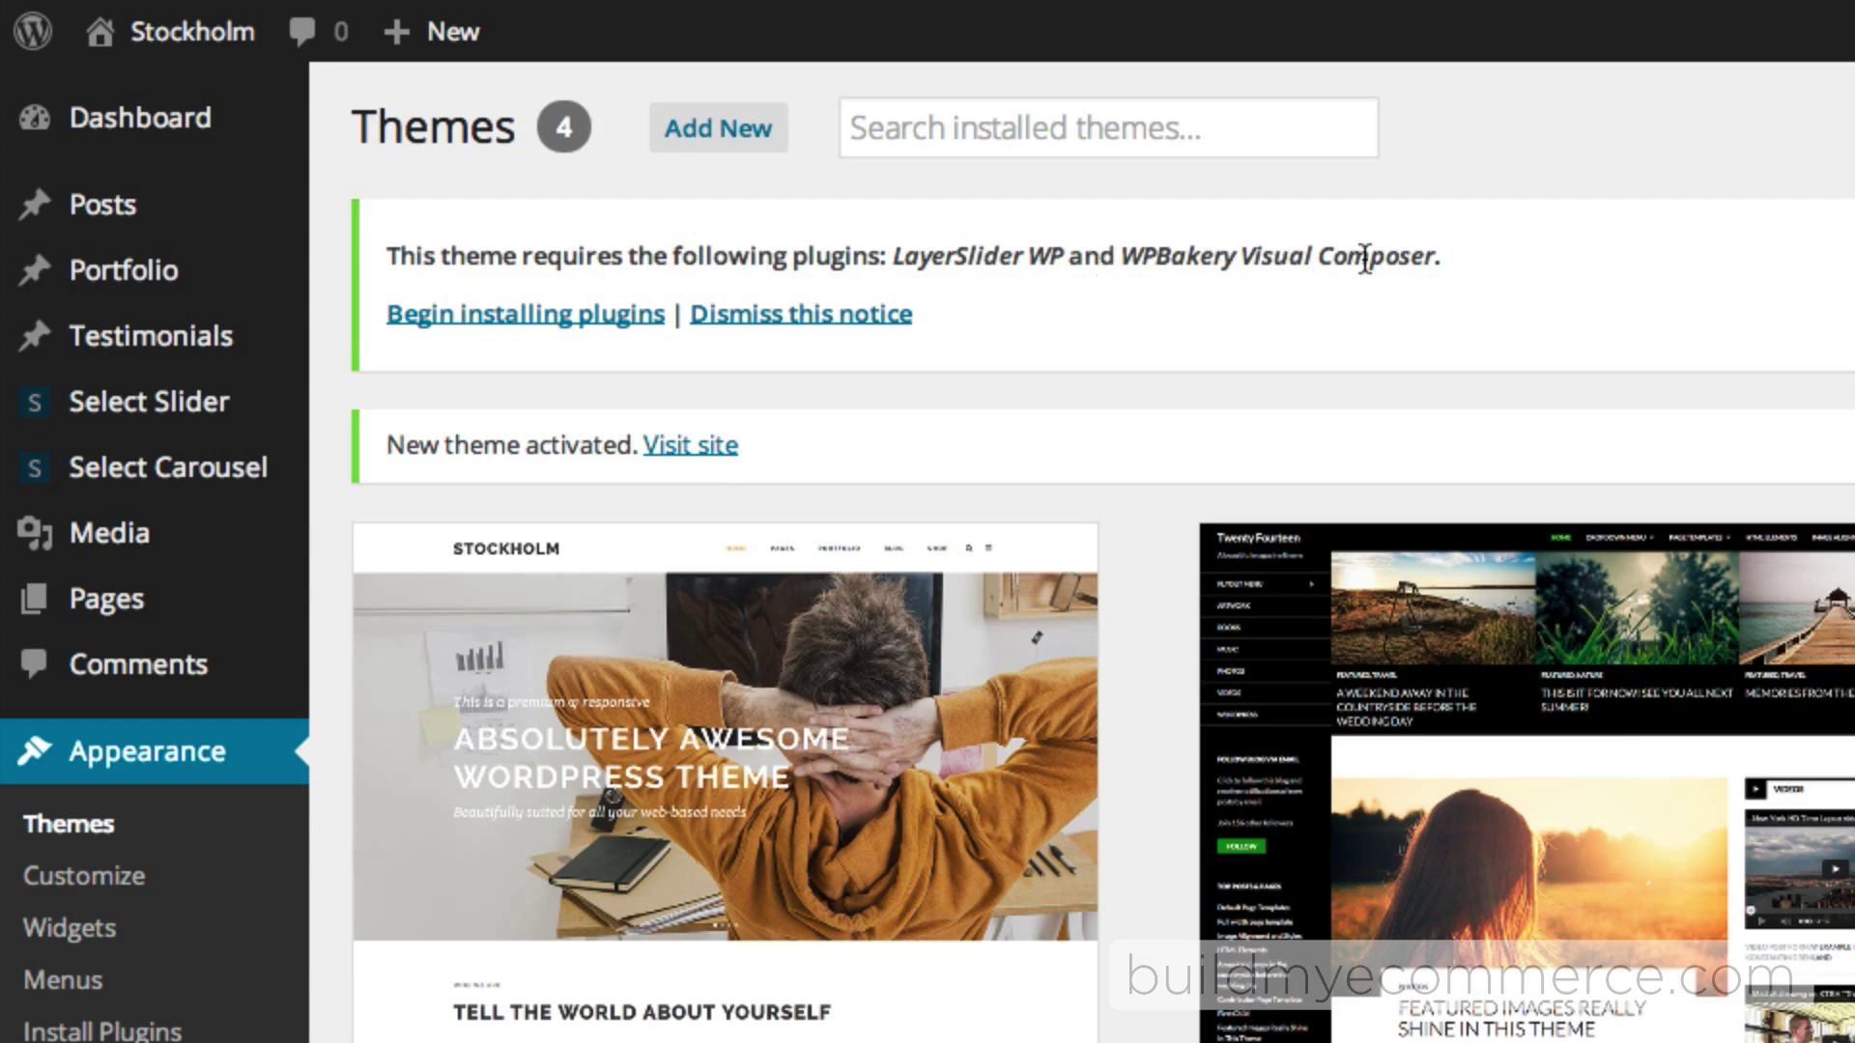
pyautogui.click(506, 336)
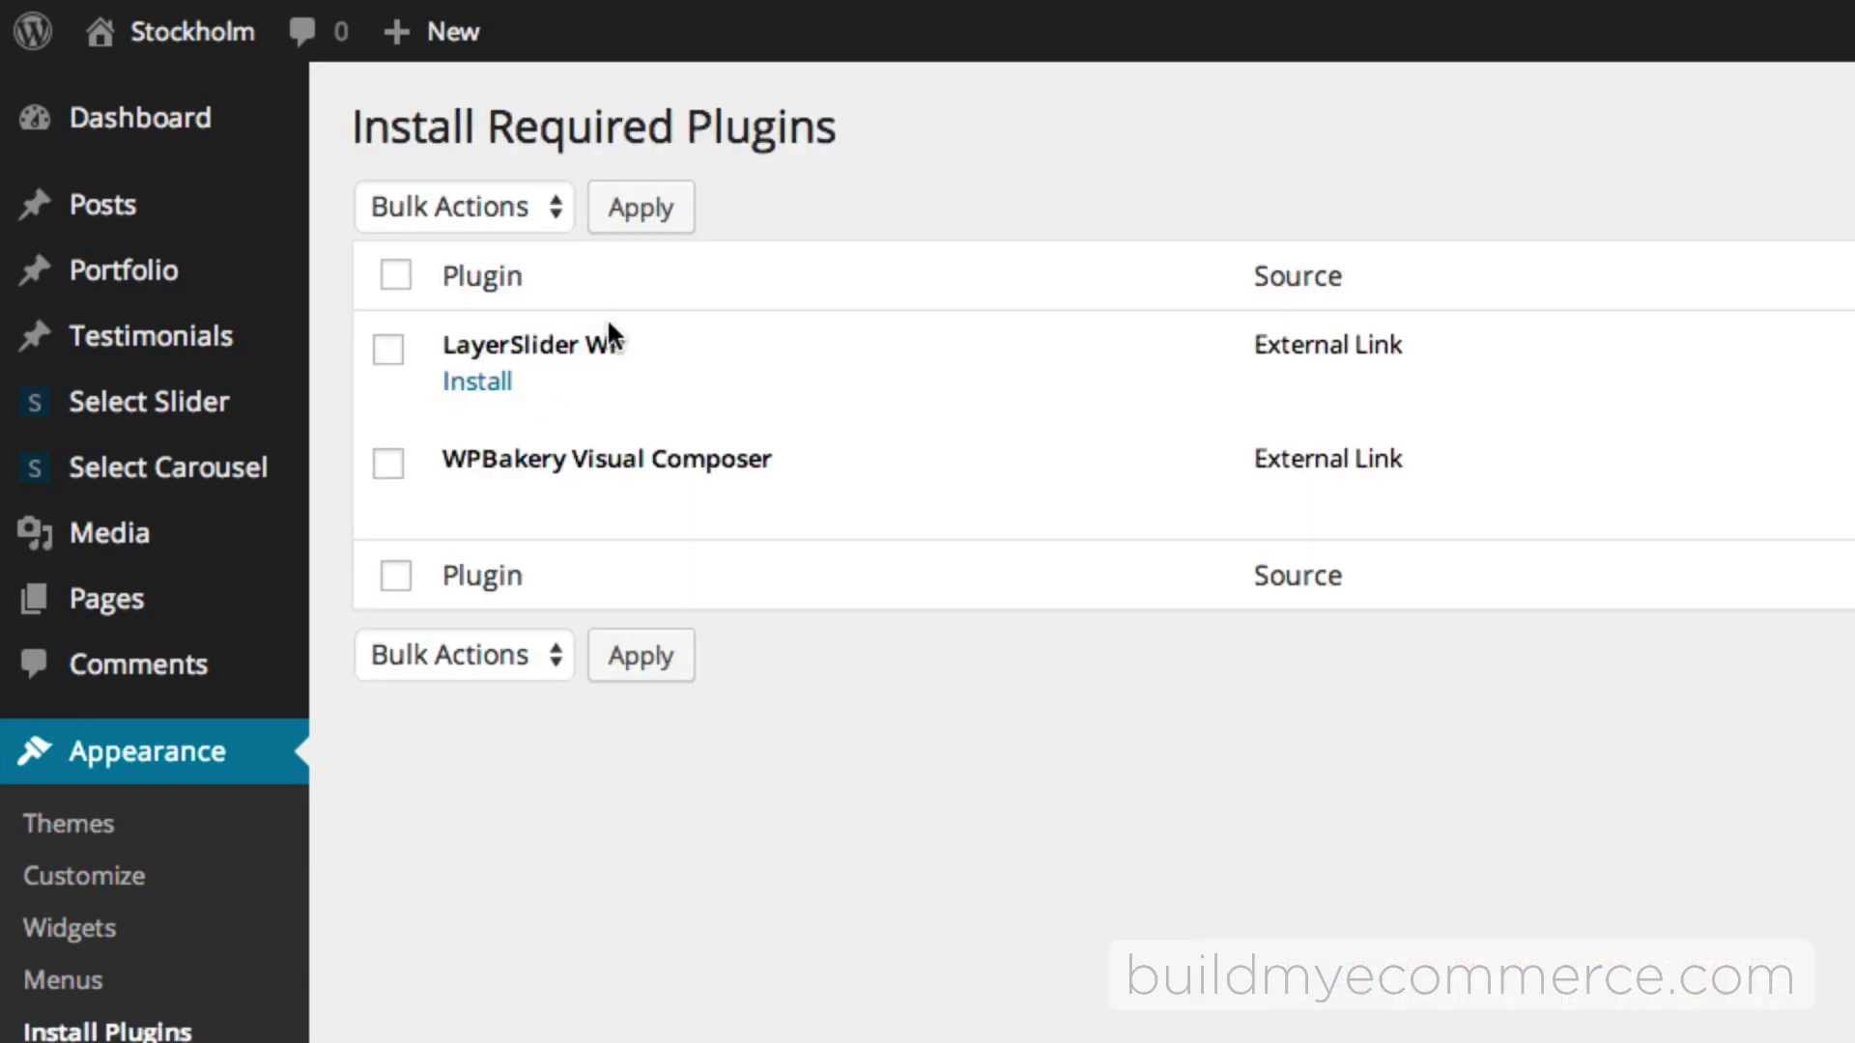
pyautogui.click(489, 396)
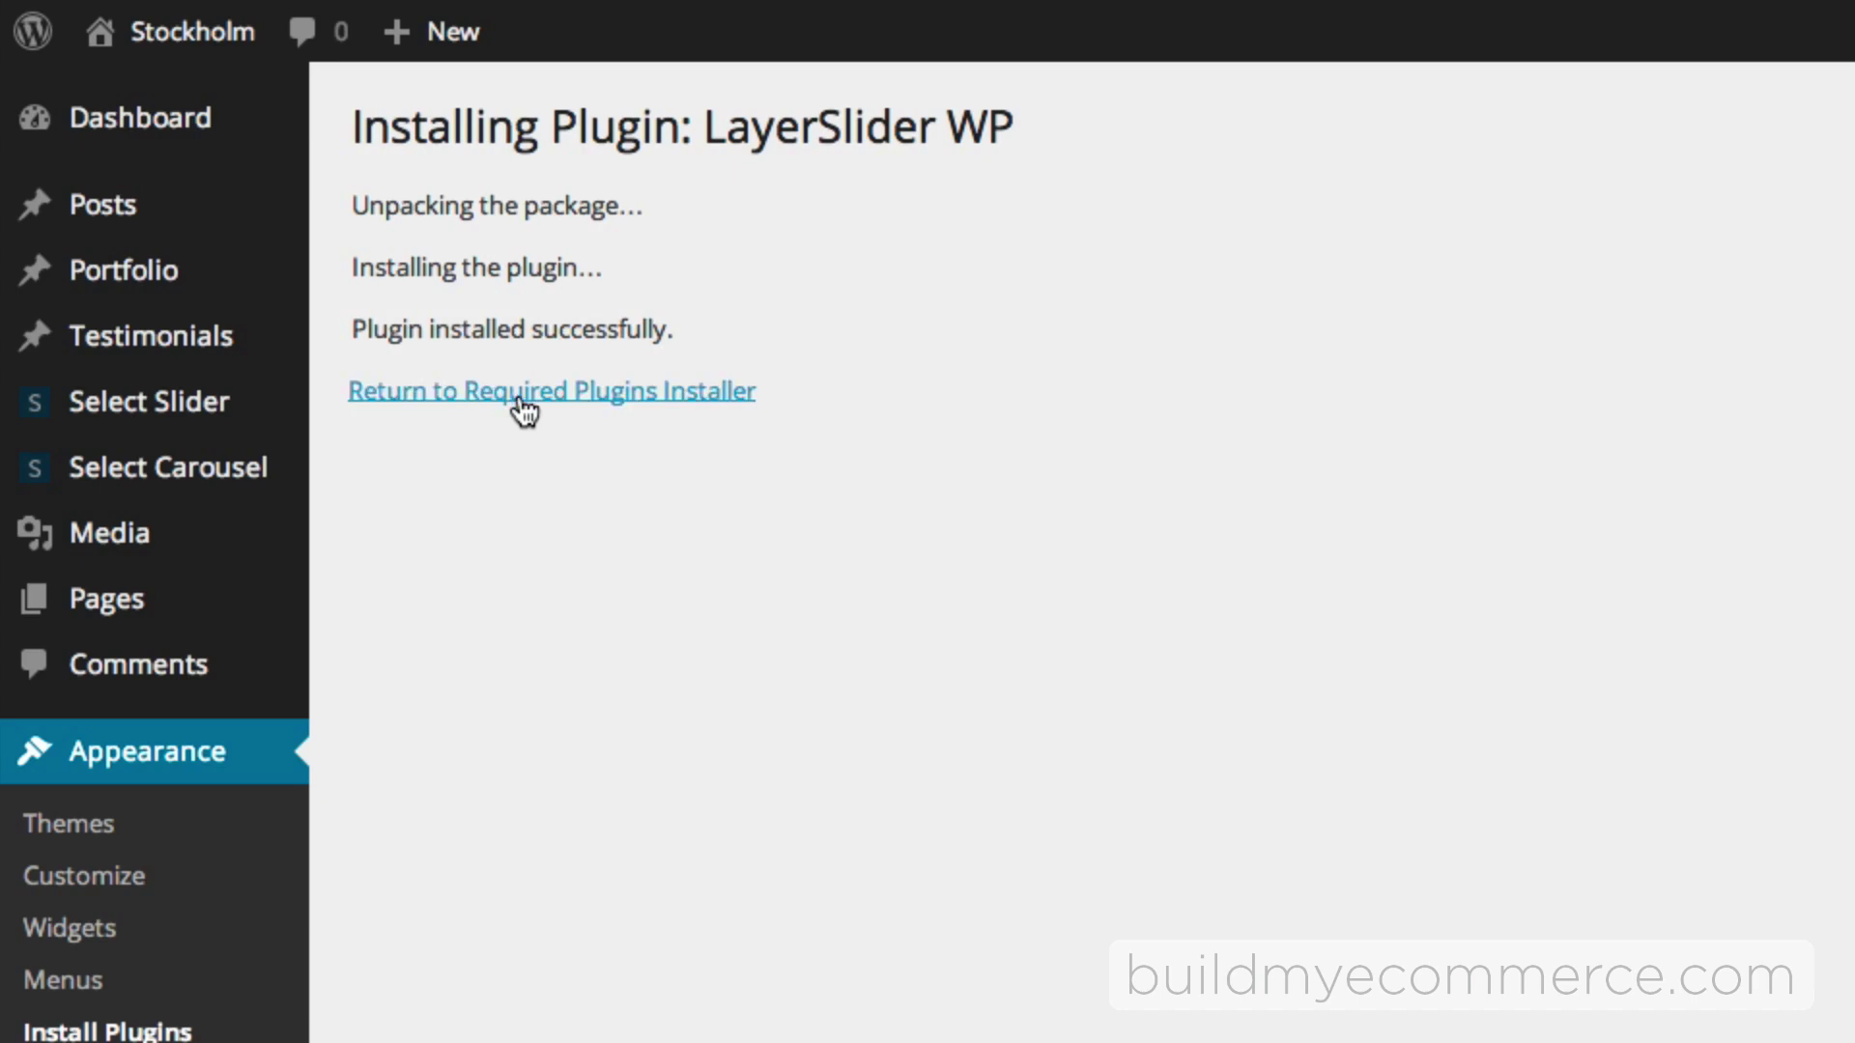
pyautogui.click(524, 410)
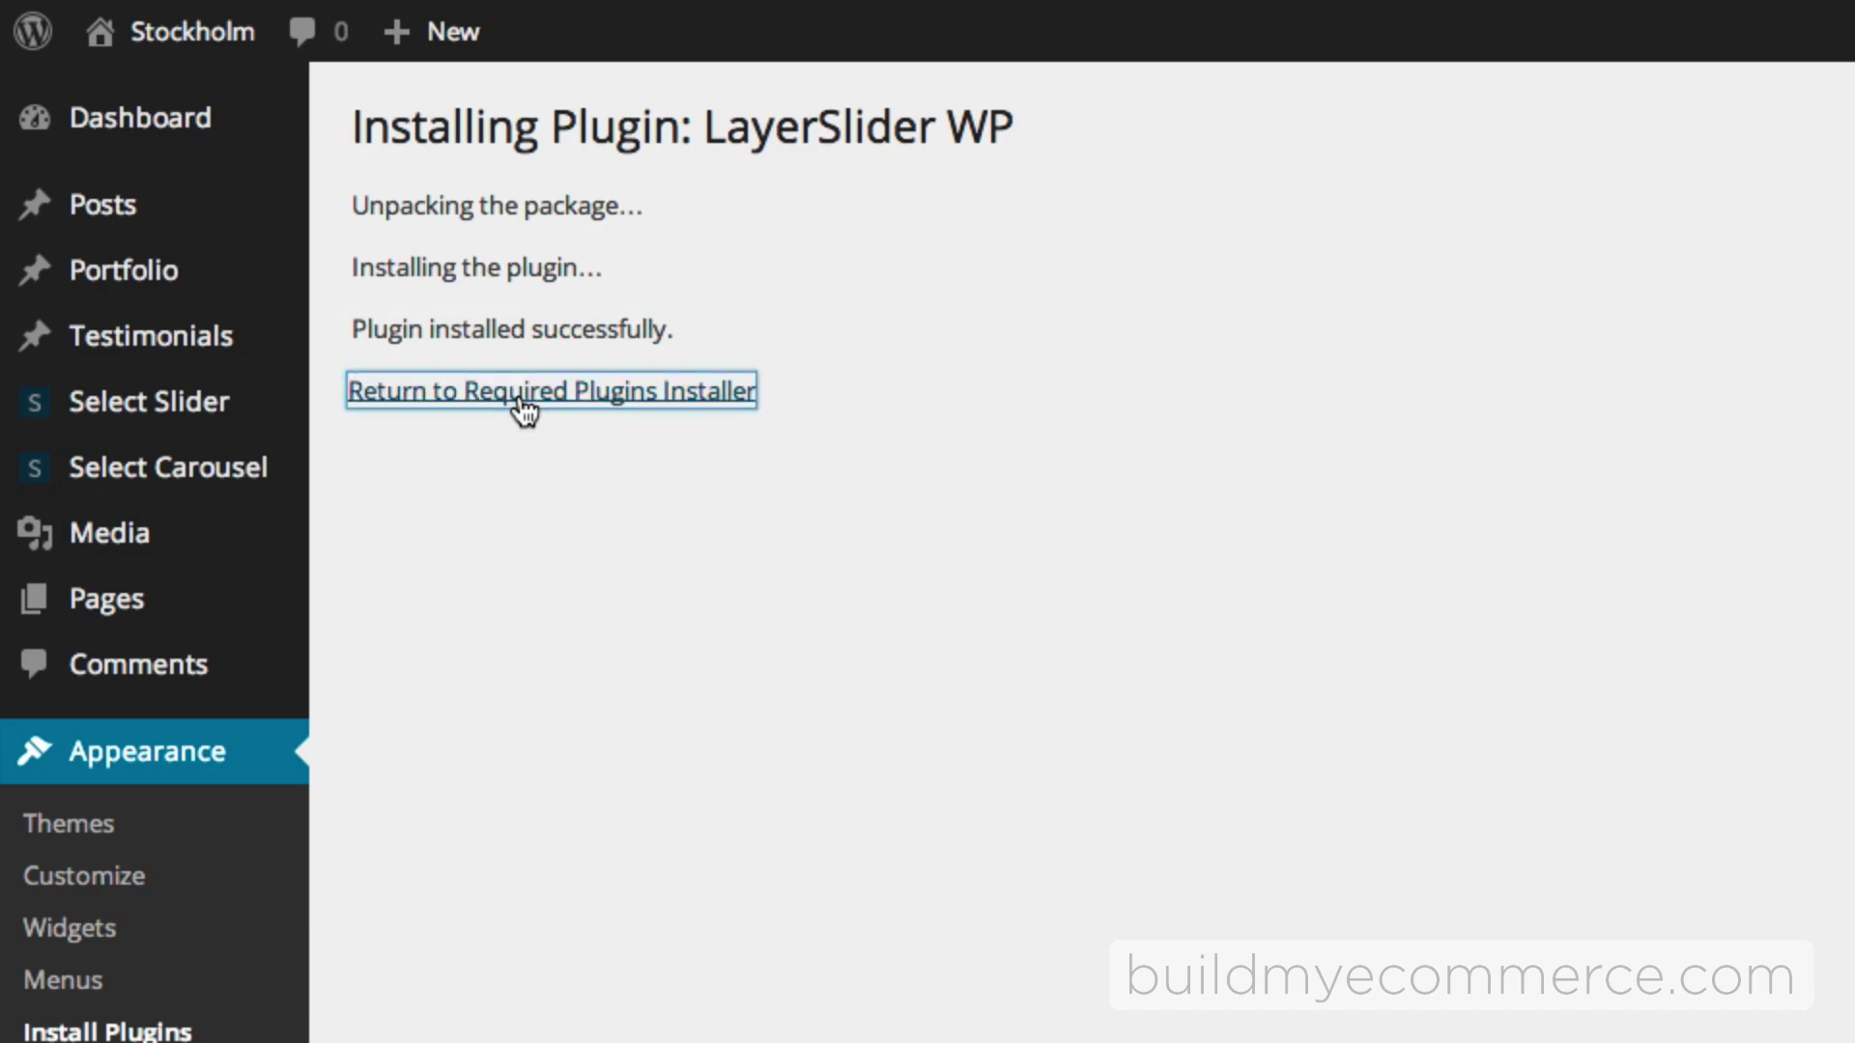
pyautogui.moveTo(489, 475)
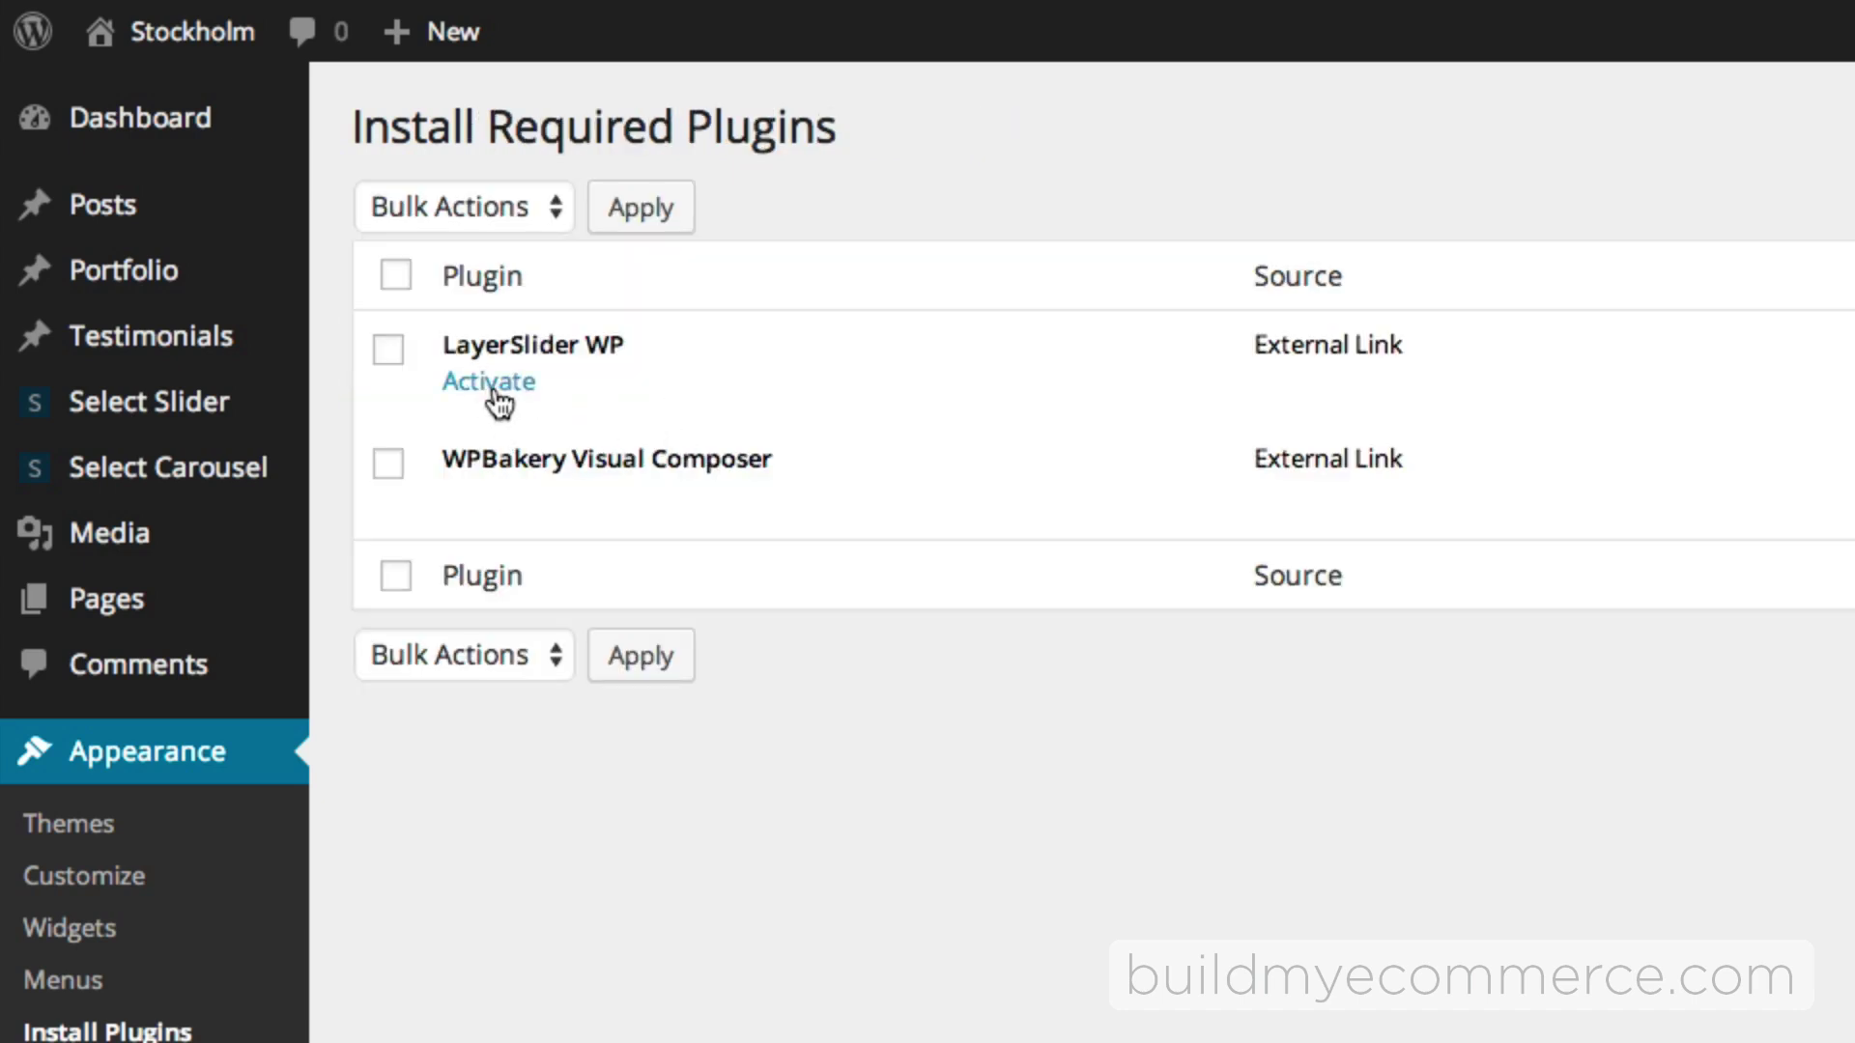
pyautogui.click(494, 386)
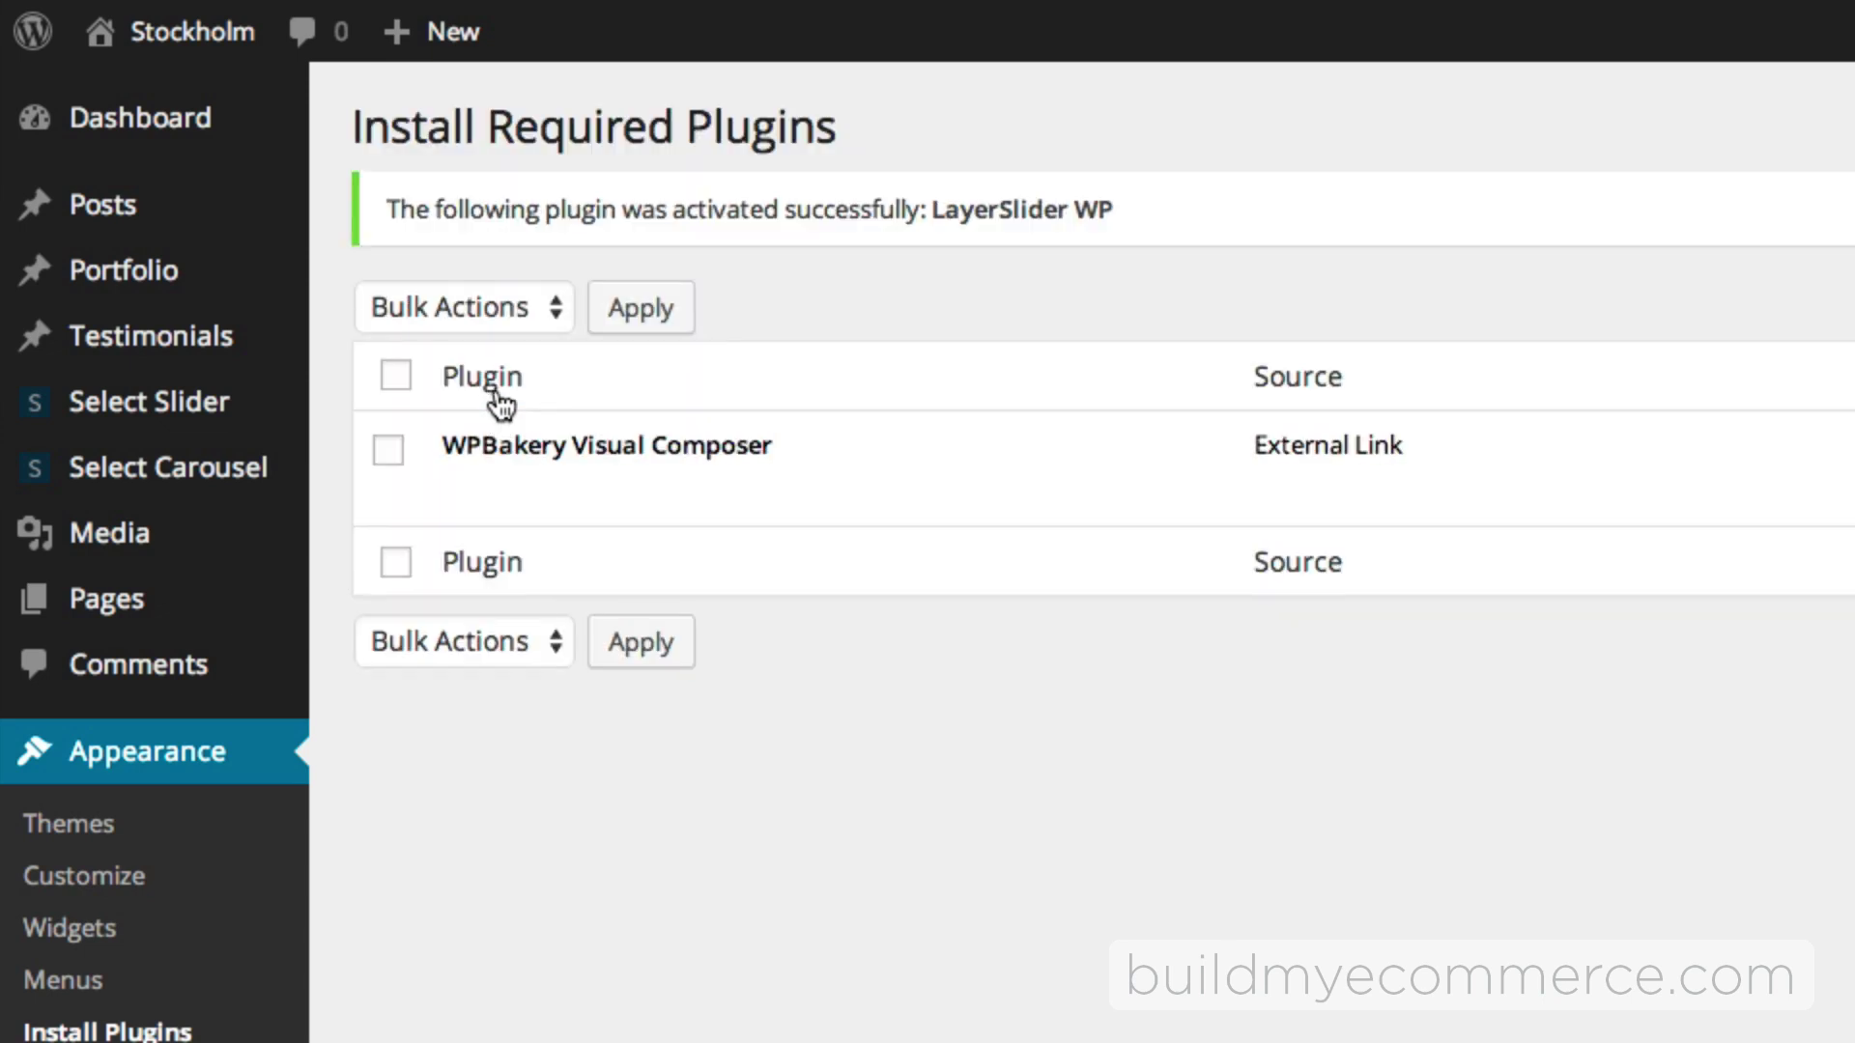
# Step: Install and activate the WPBakery Visual Composer plugin
pyautogui.moveTo(509, 454)
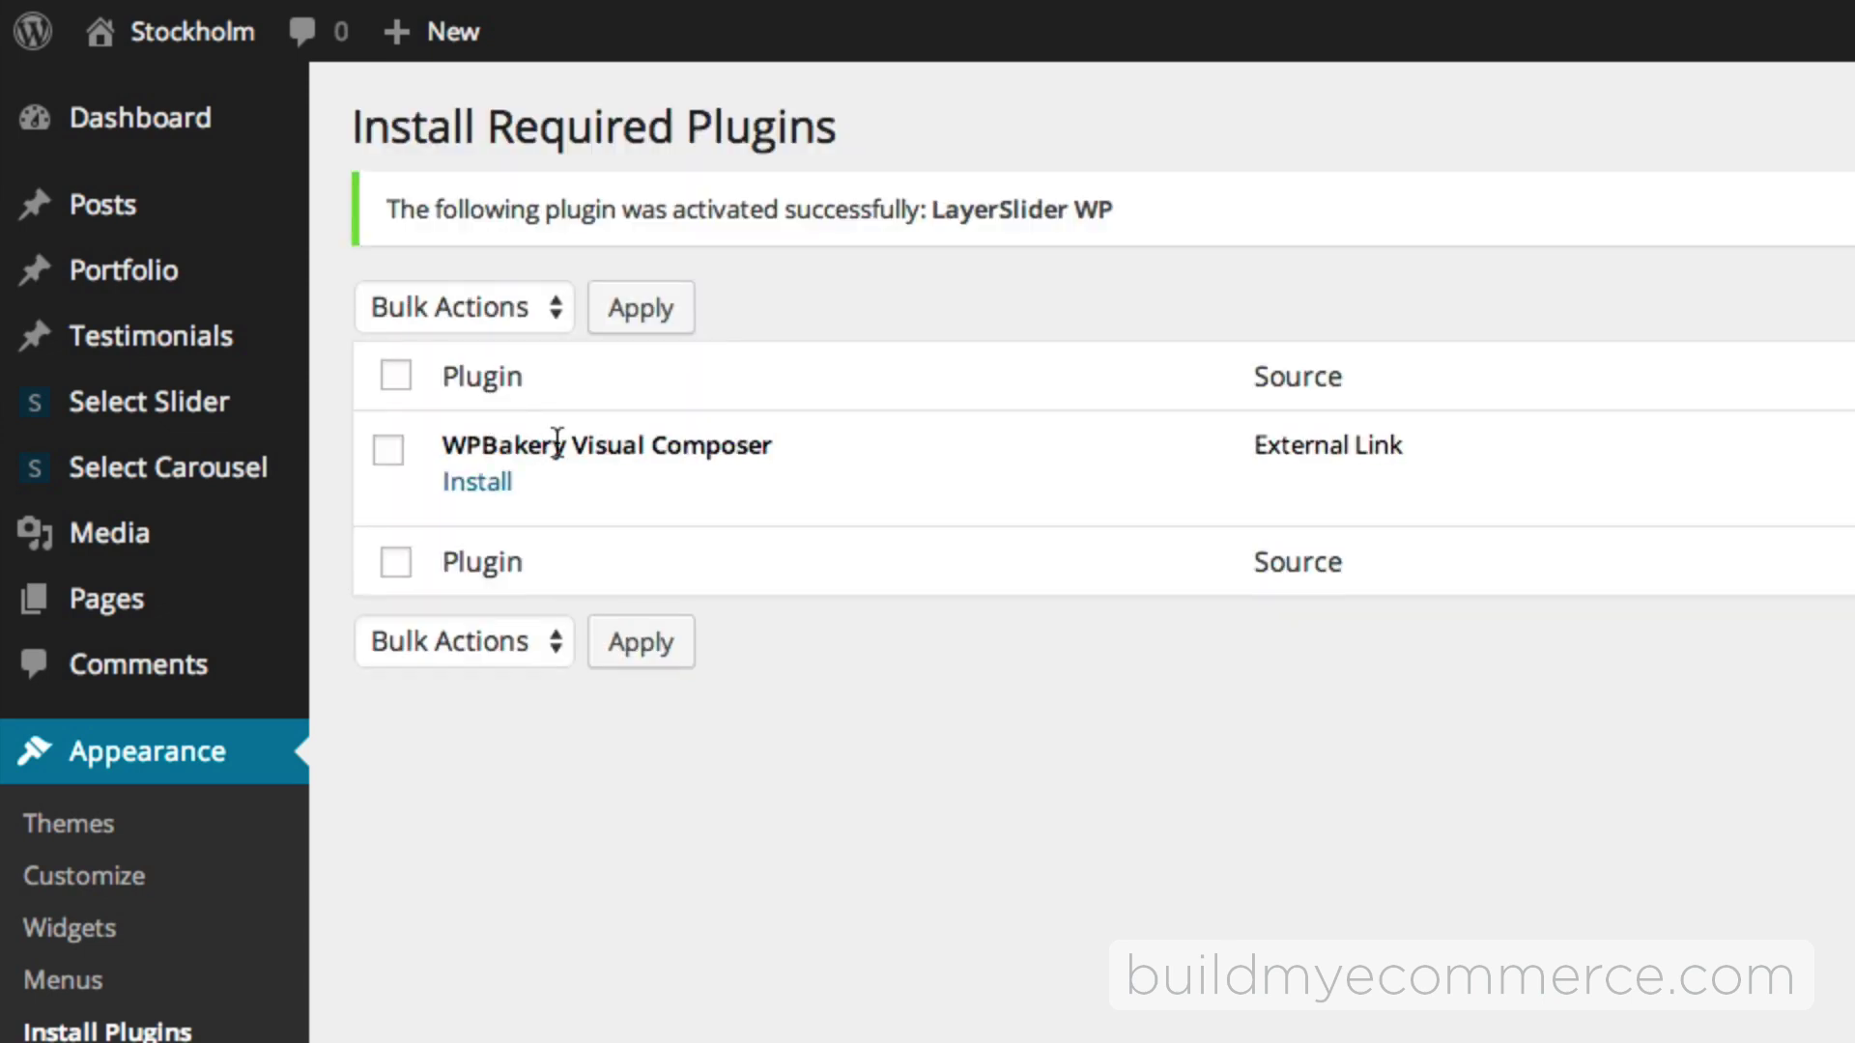
pyautogui.click(490, 495)
pyautogui.click(629, 393)
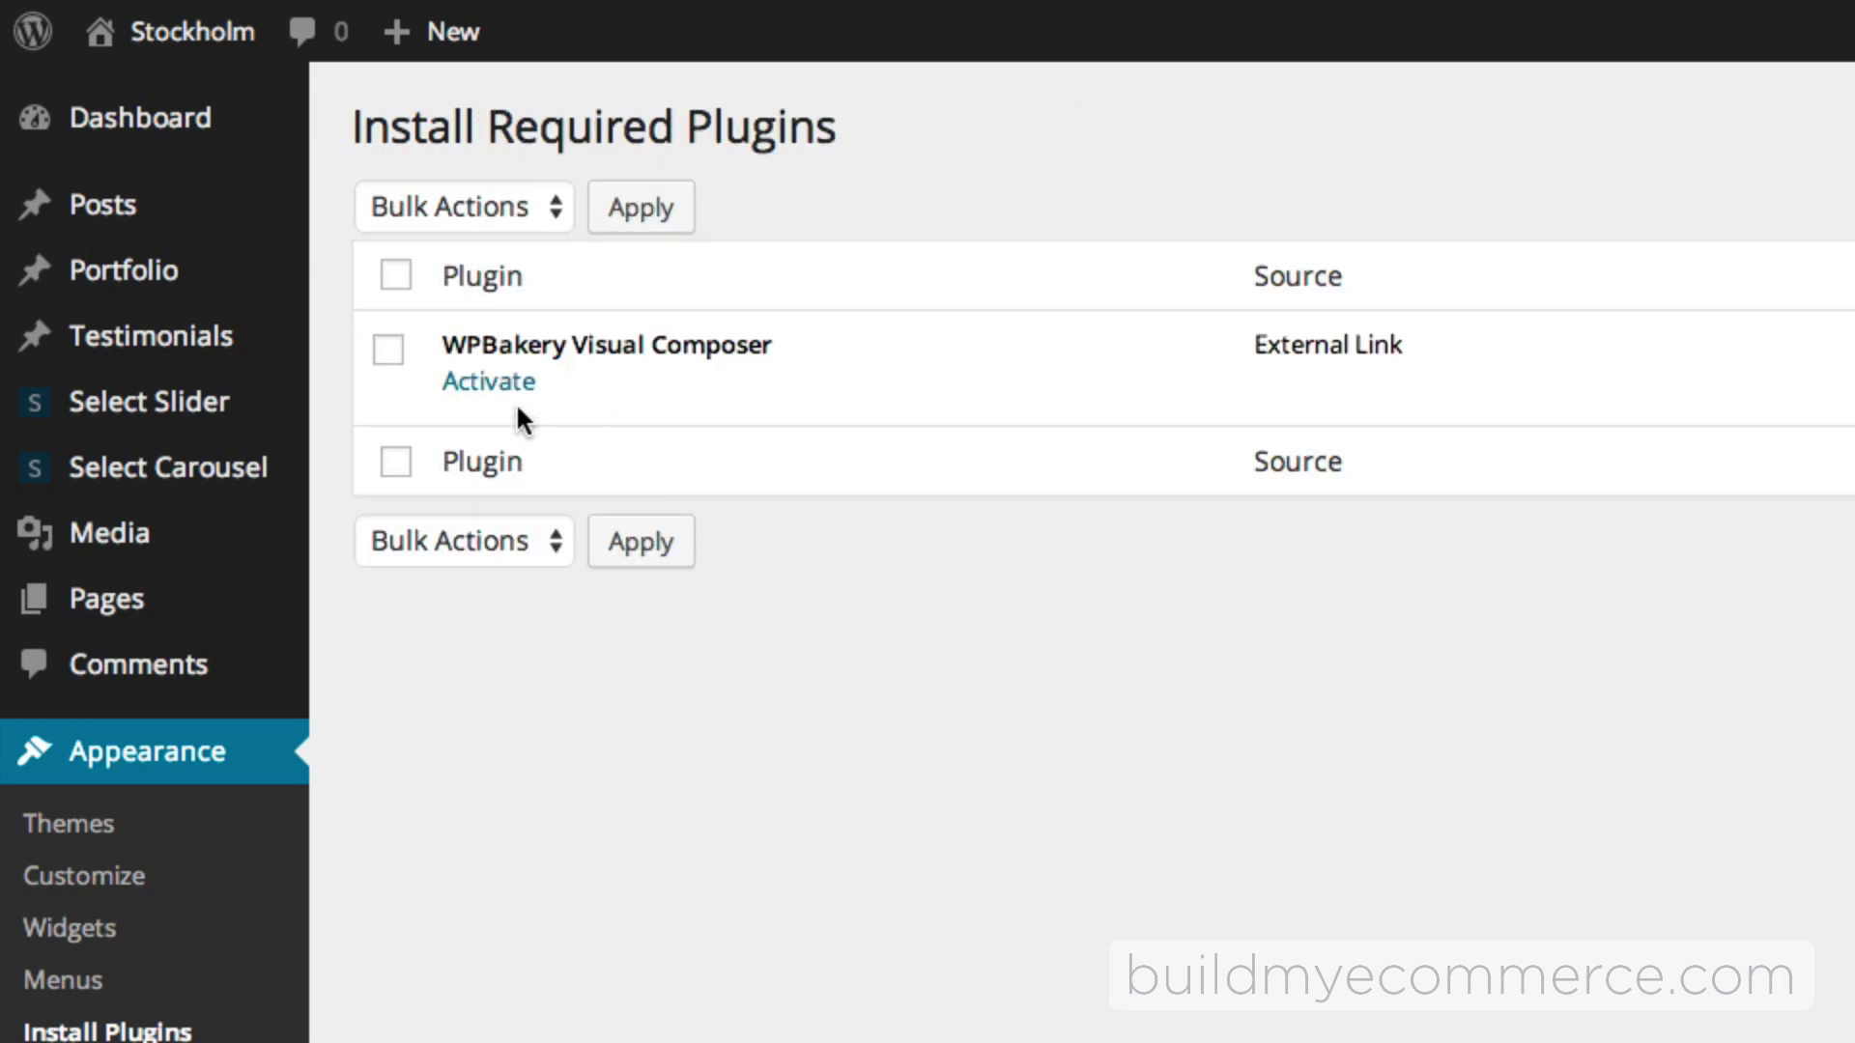
pyautogui.click(517, 396)
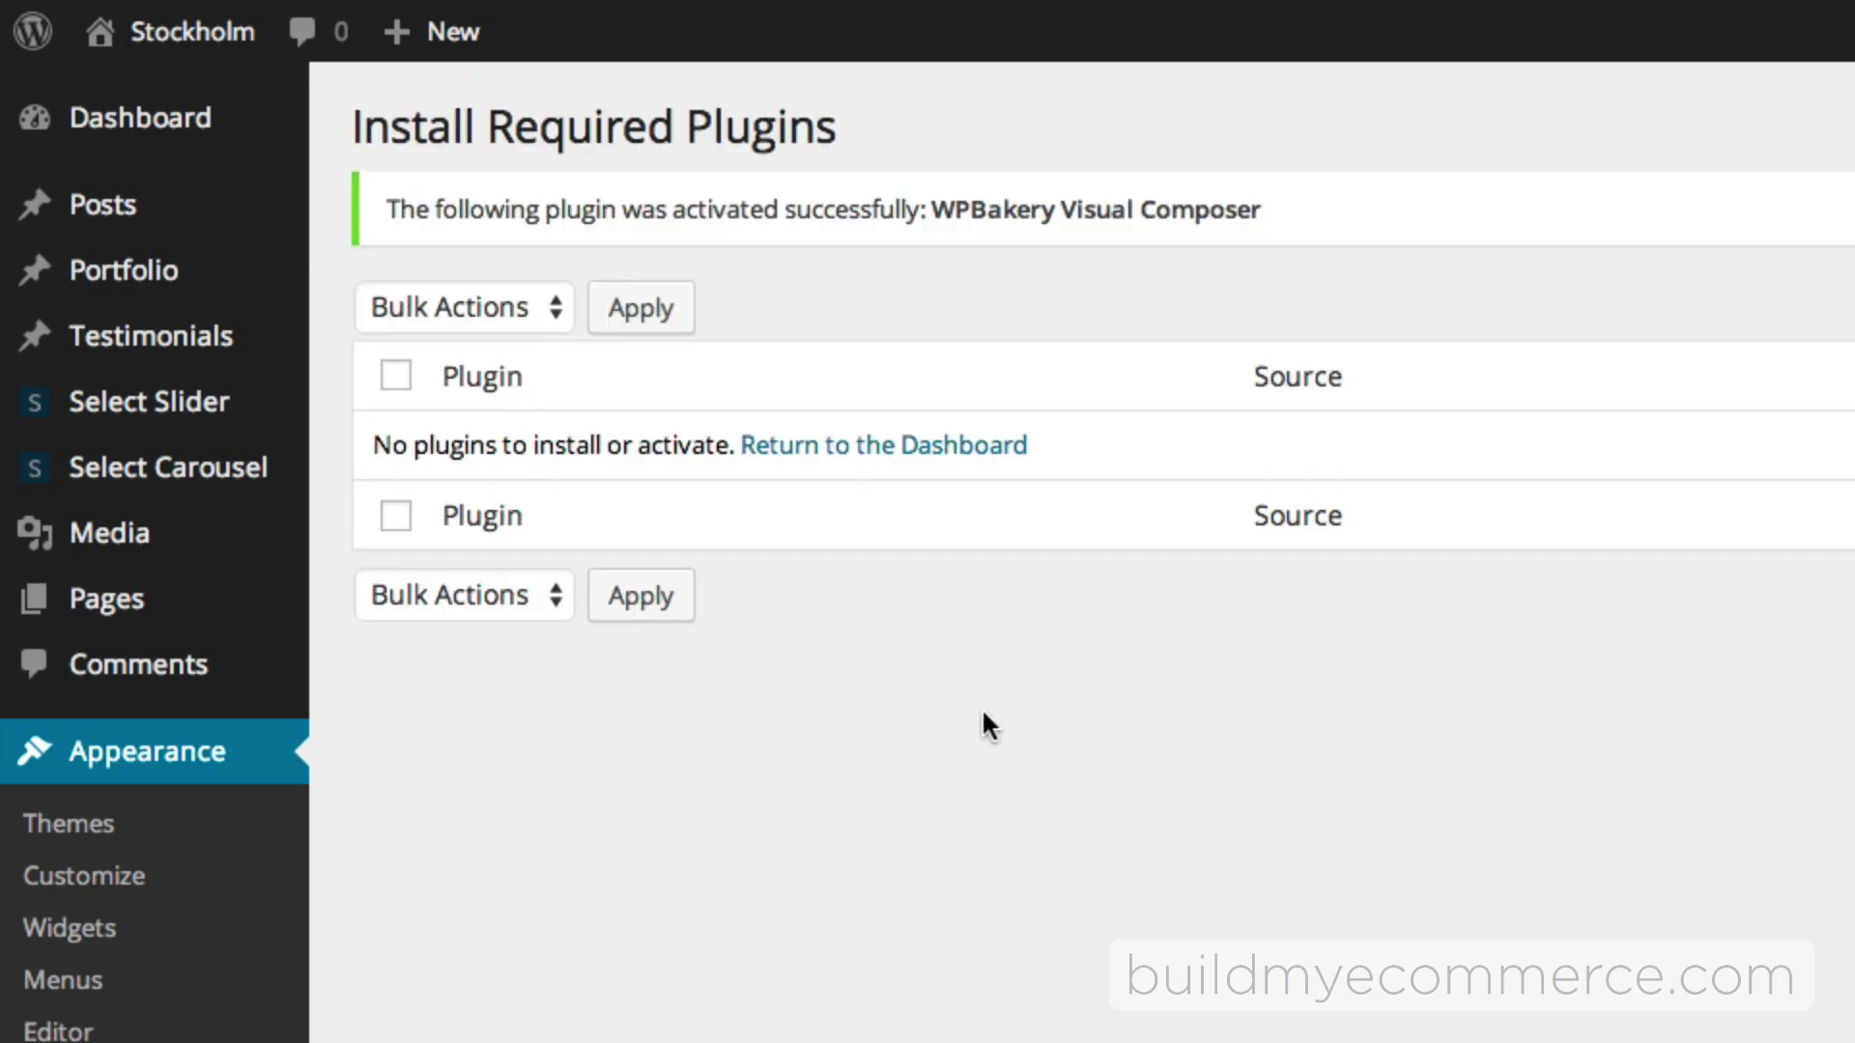
pyautogui.click(106, 720)
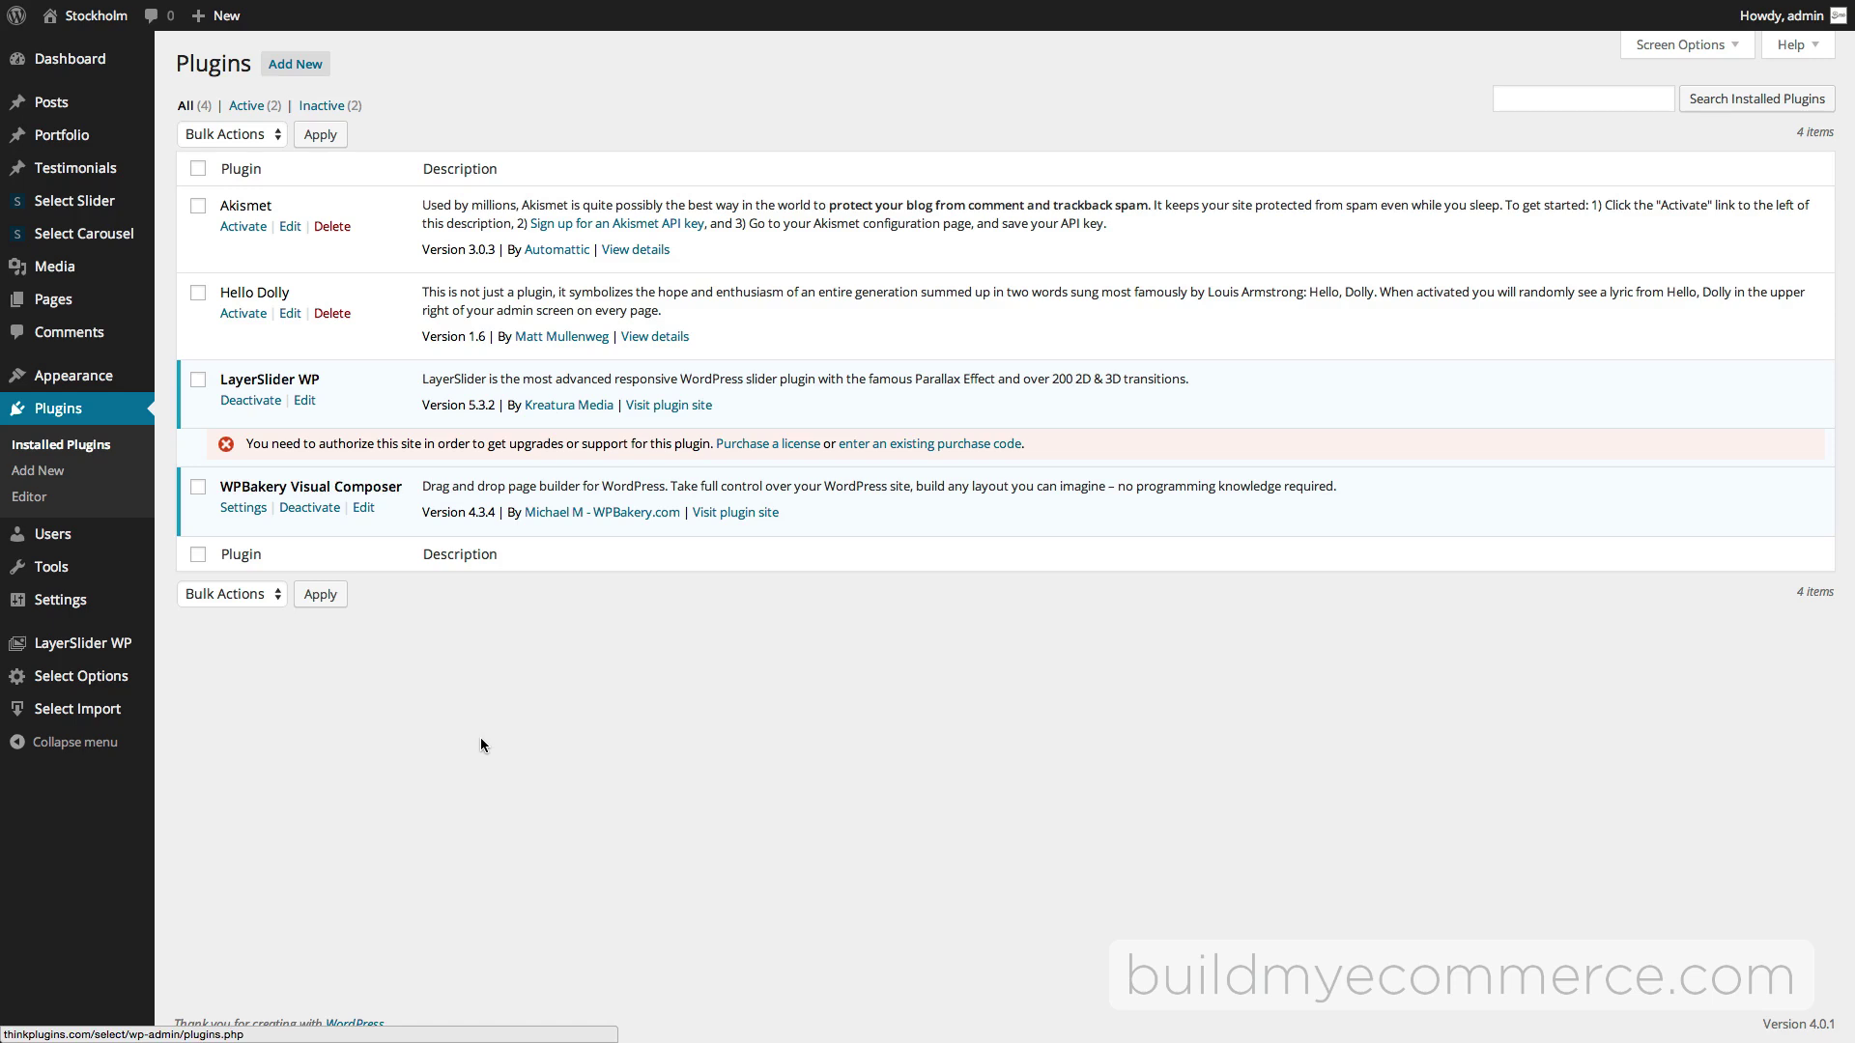
# Step: Search plugins for 'woocommerce', install and activate WooCommerce, and skip its page setup
pyautogui.click(59, 472)
pyautogui.click(1618, 110)
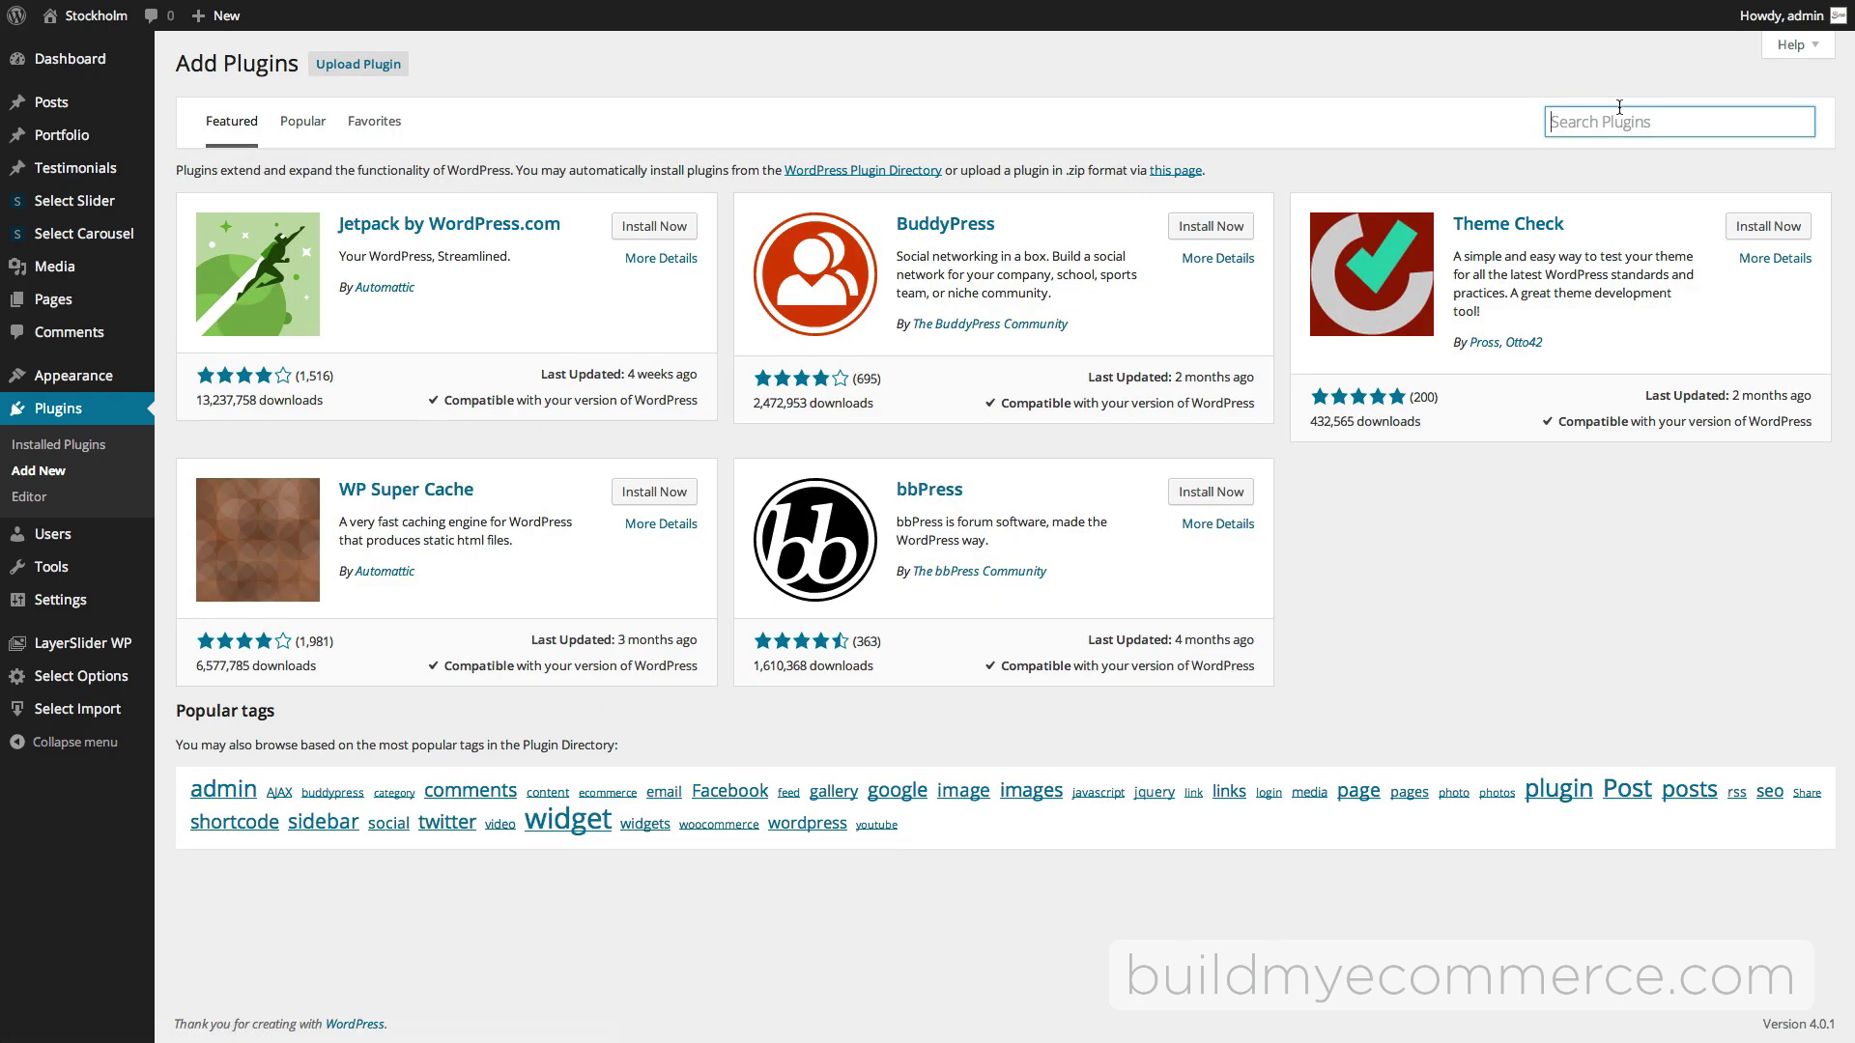
pyautogui.write('woocommerce')
pyautogui.press('Return')
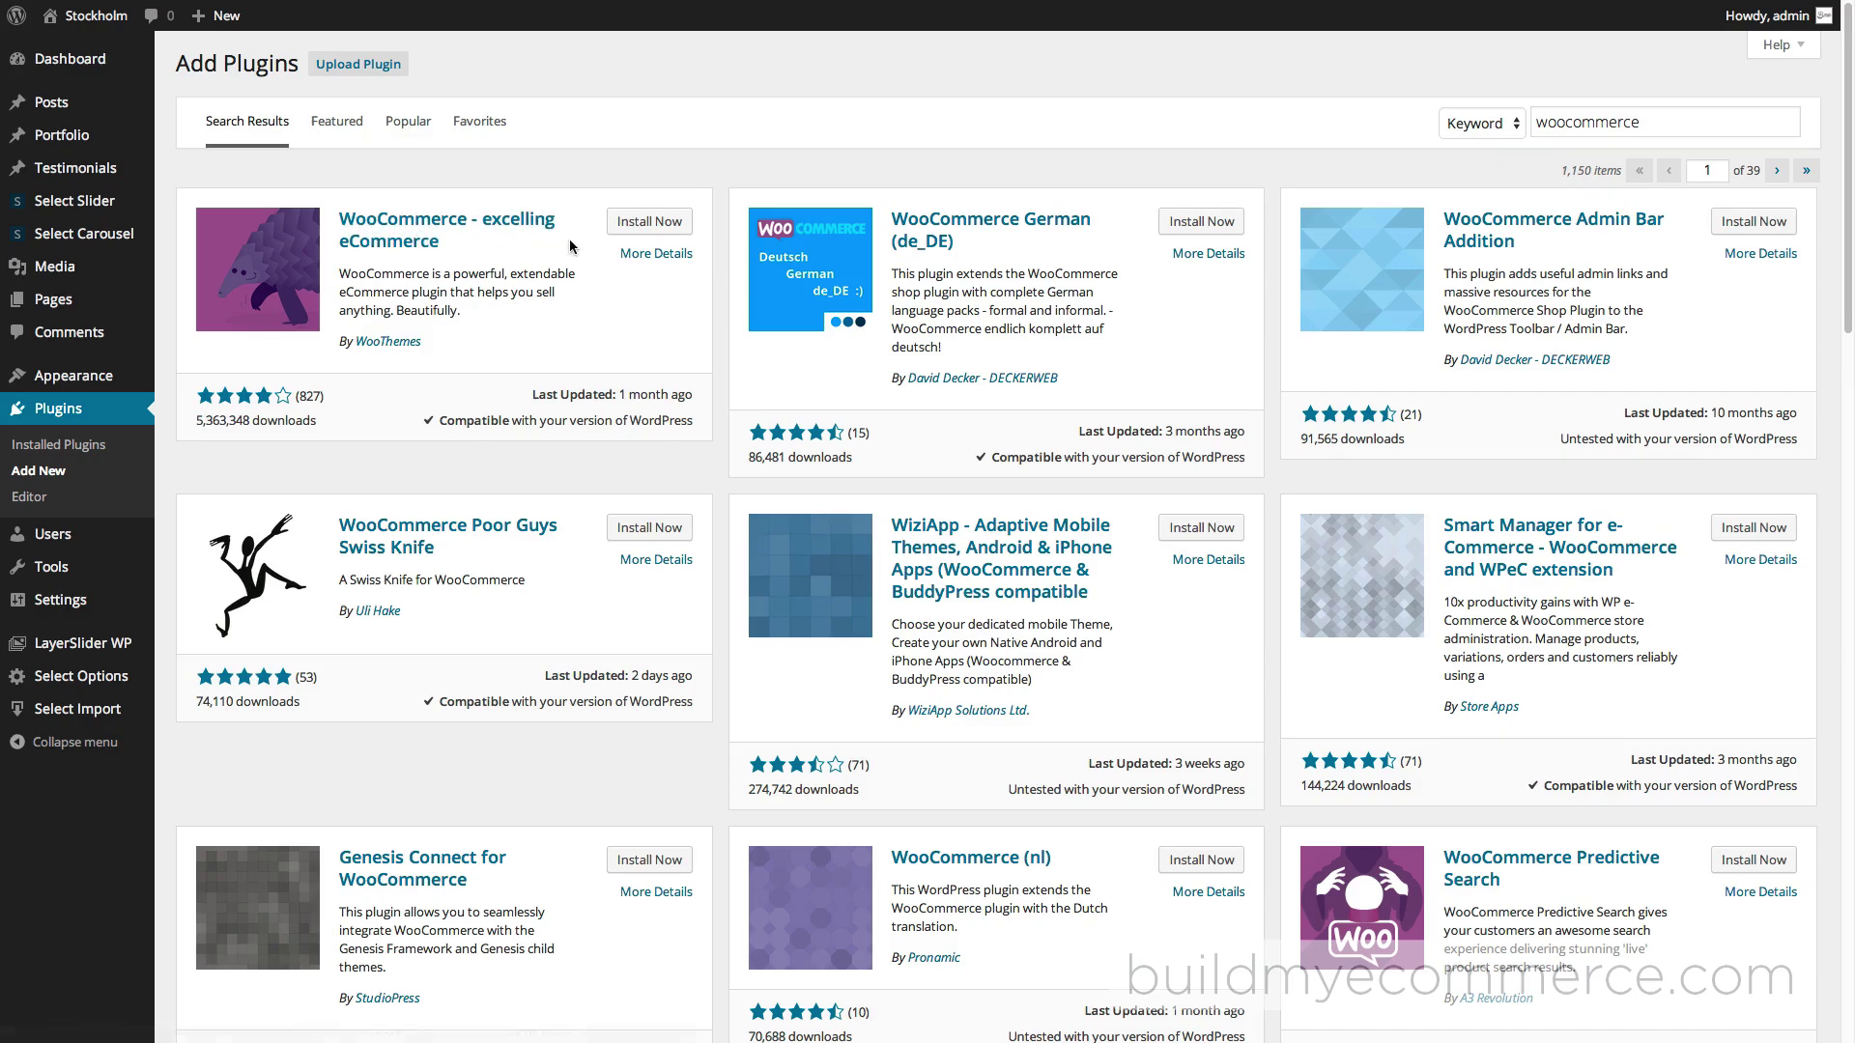
pyautogui.click(649, 221)
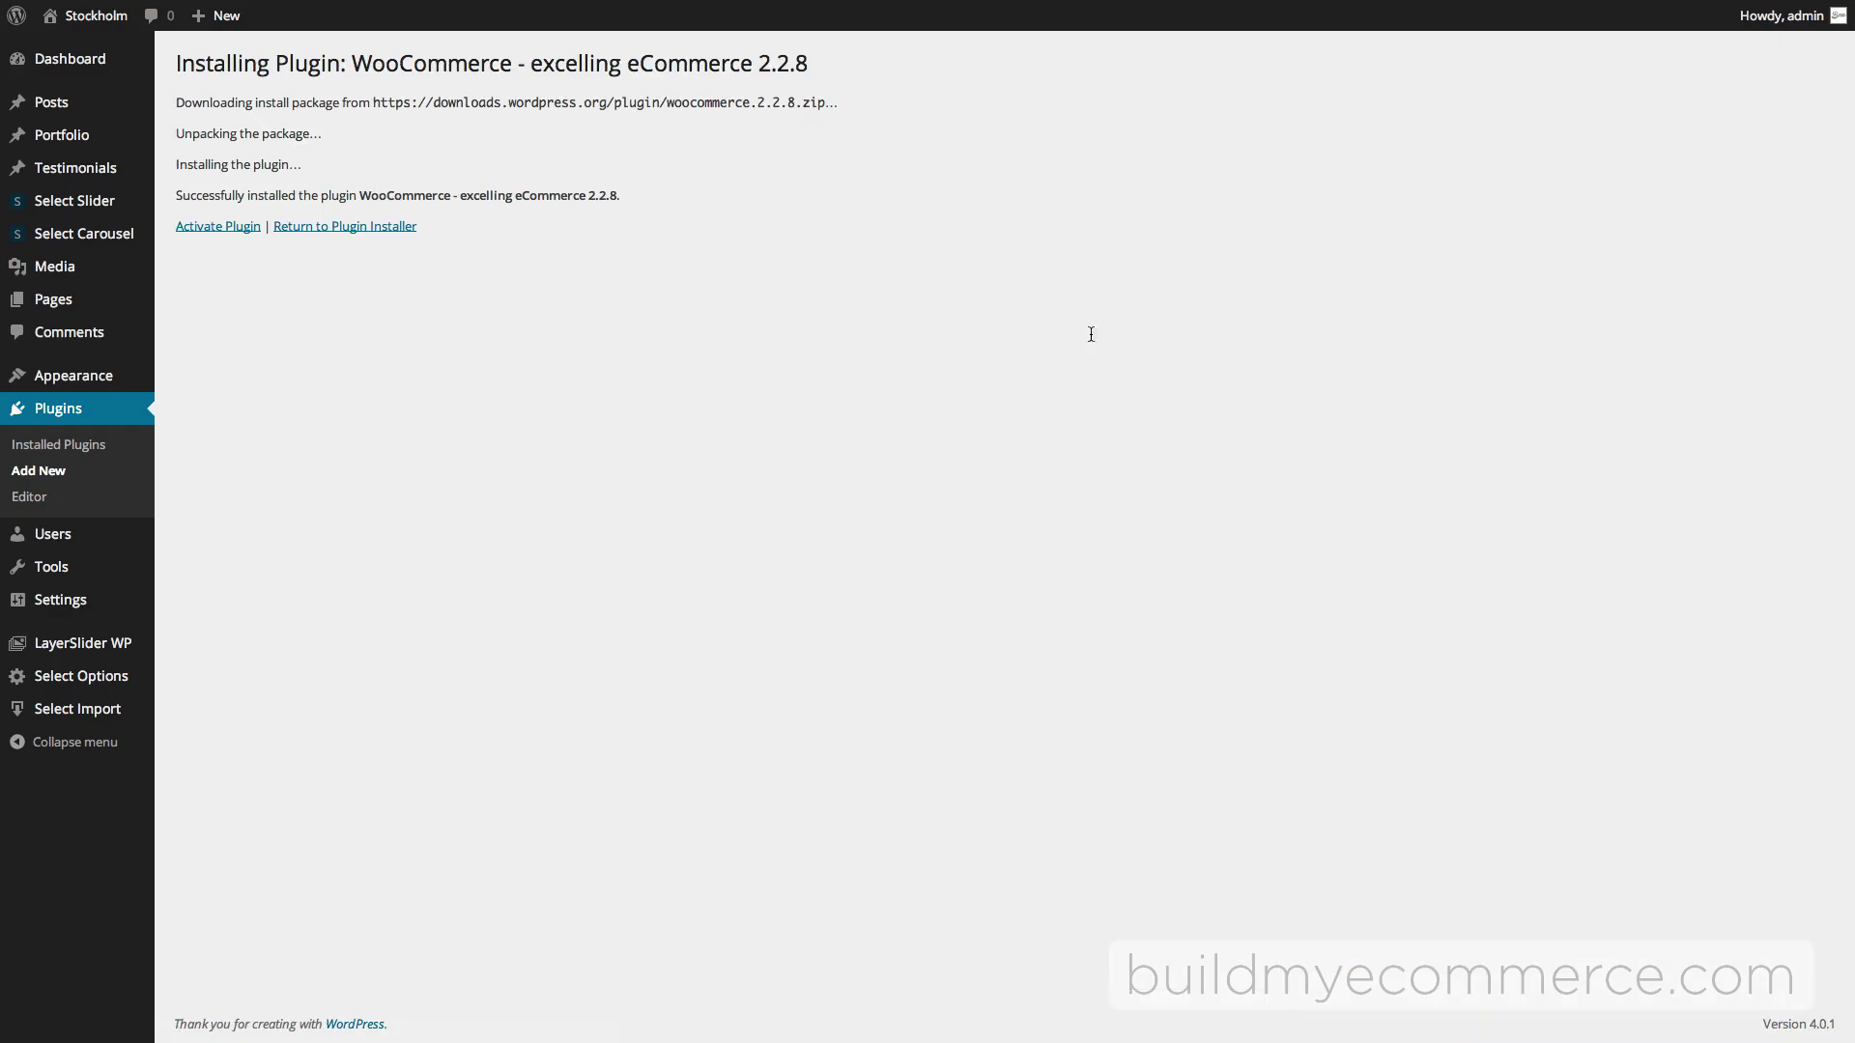
pyautogui.click(224, 230)
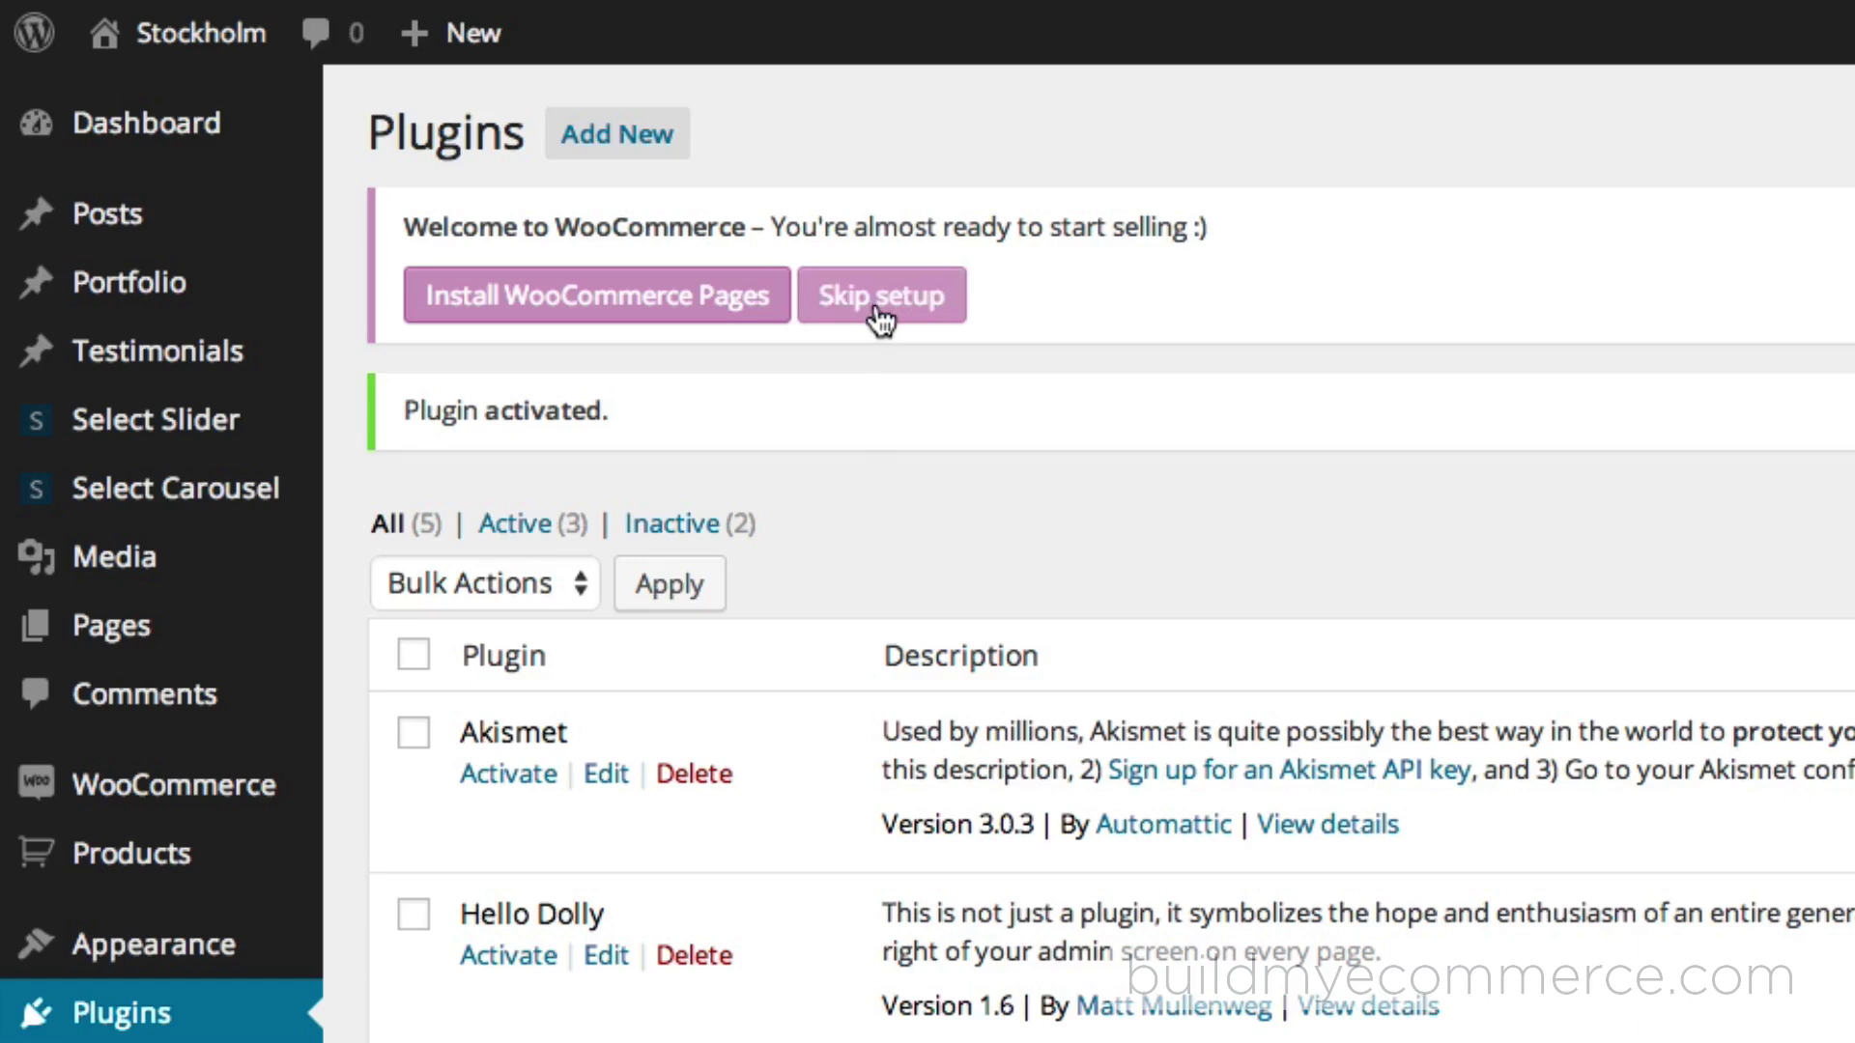
pyautogui.click(877, 314)
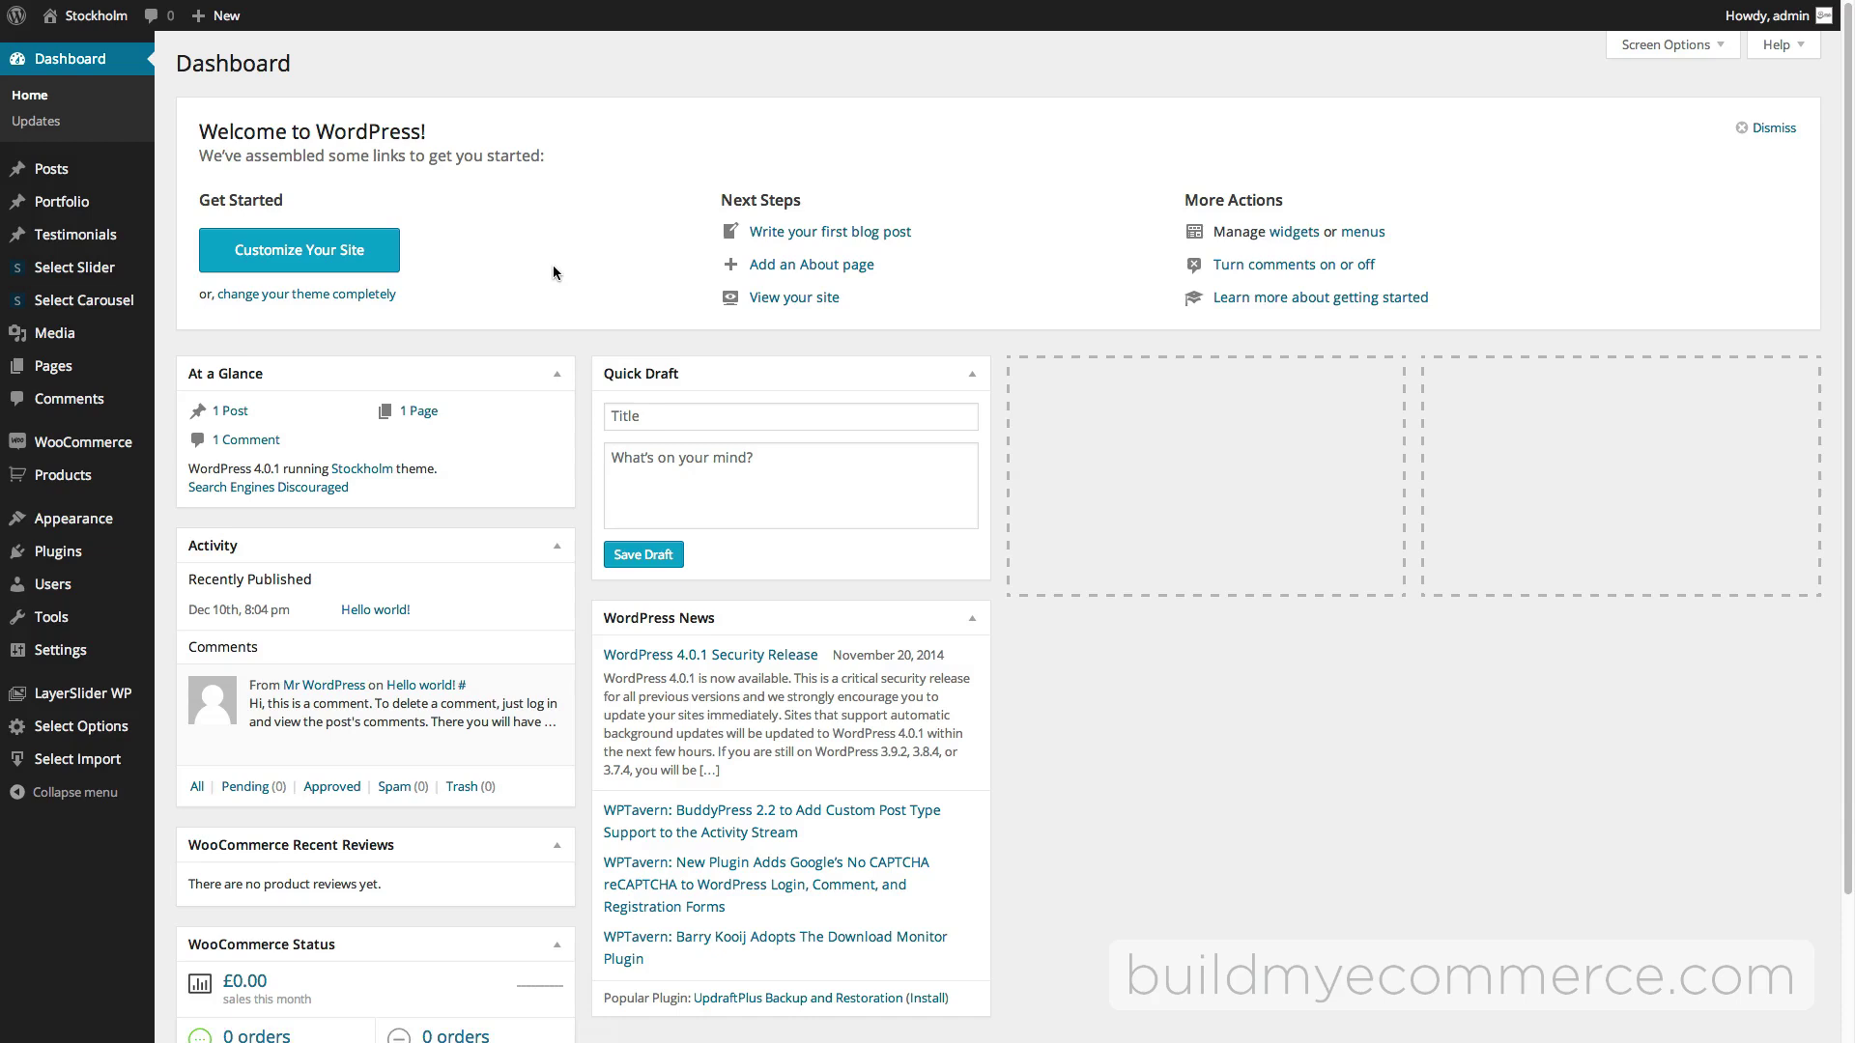
# Step: Open WooCommerce Settings on the Products tab and scroll to the image size fields
pyautogui.moveTo(97, 454)
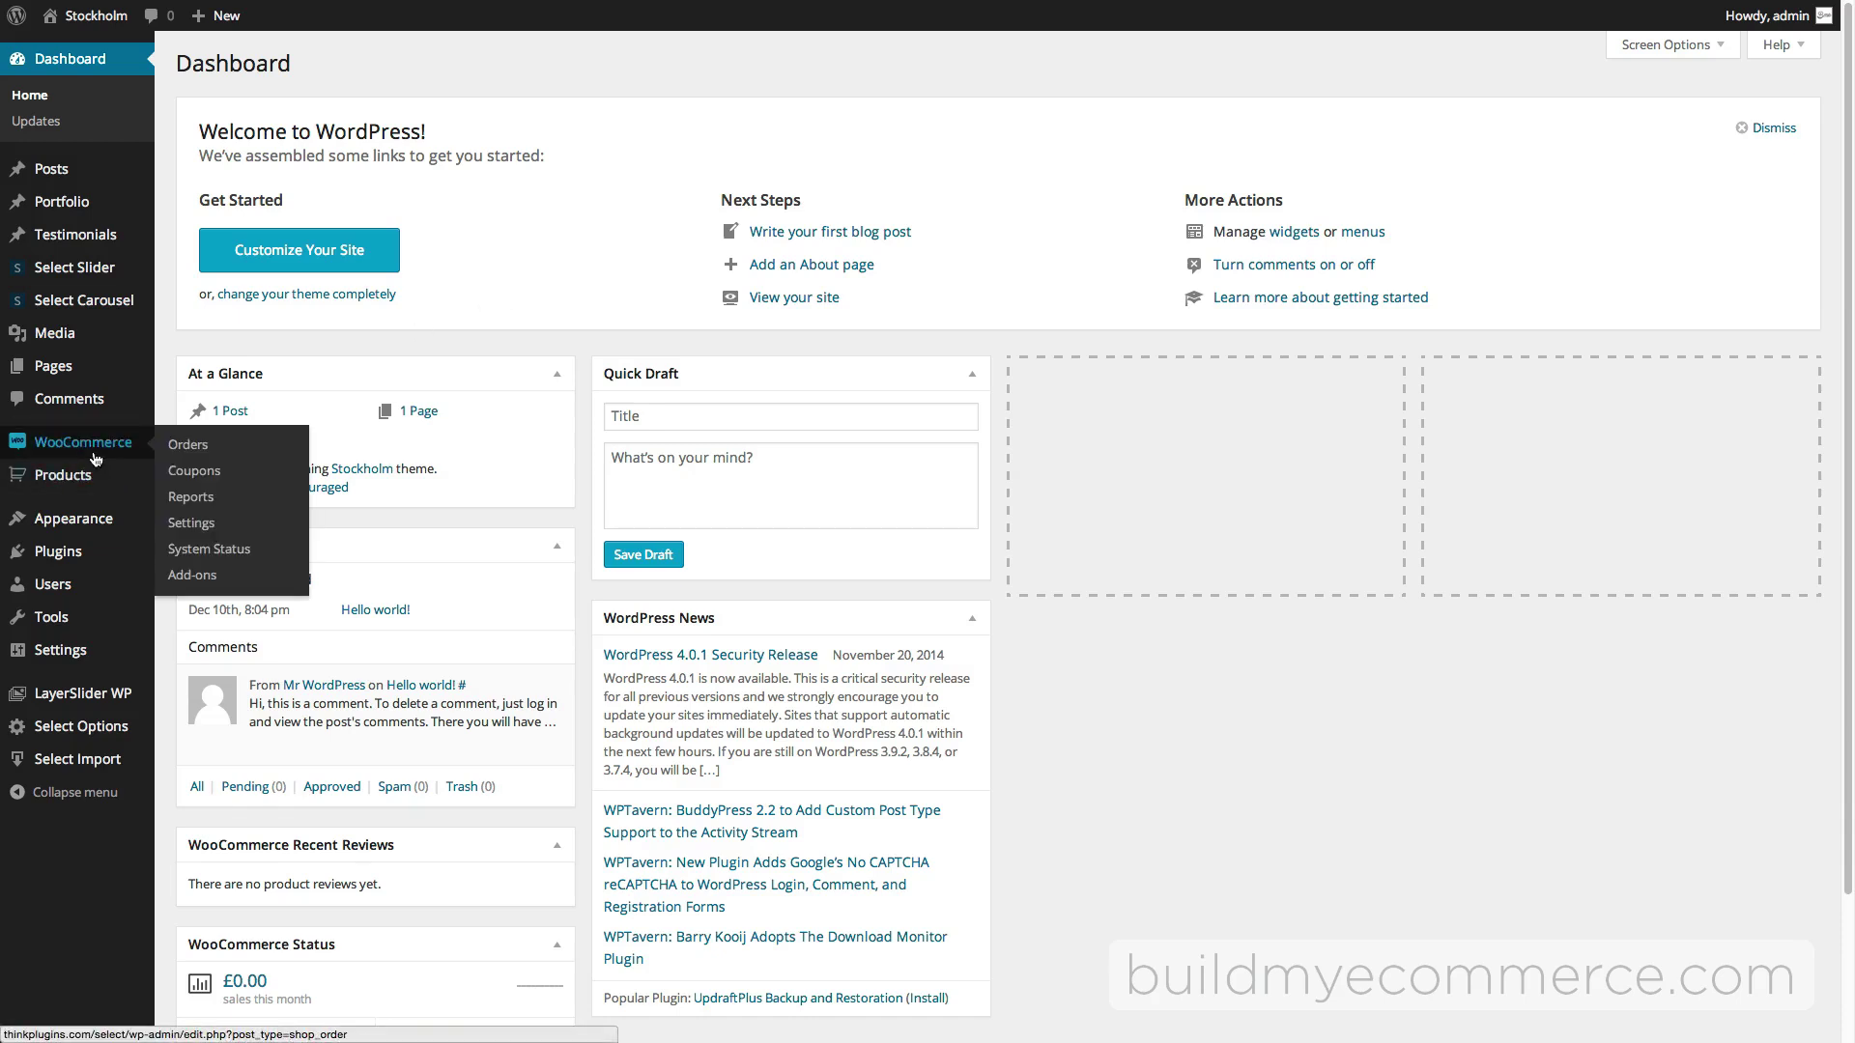
pyautogui.click(191, 524)
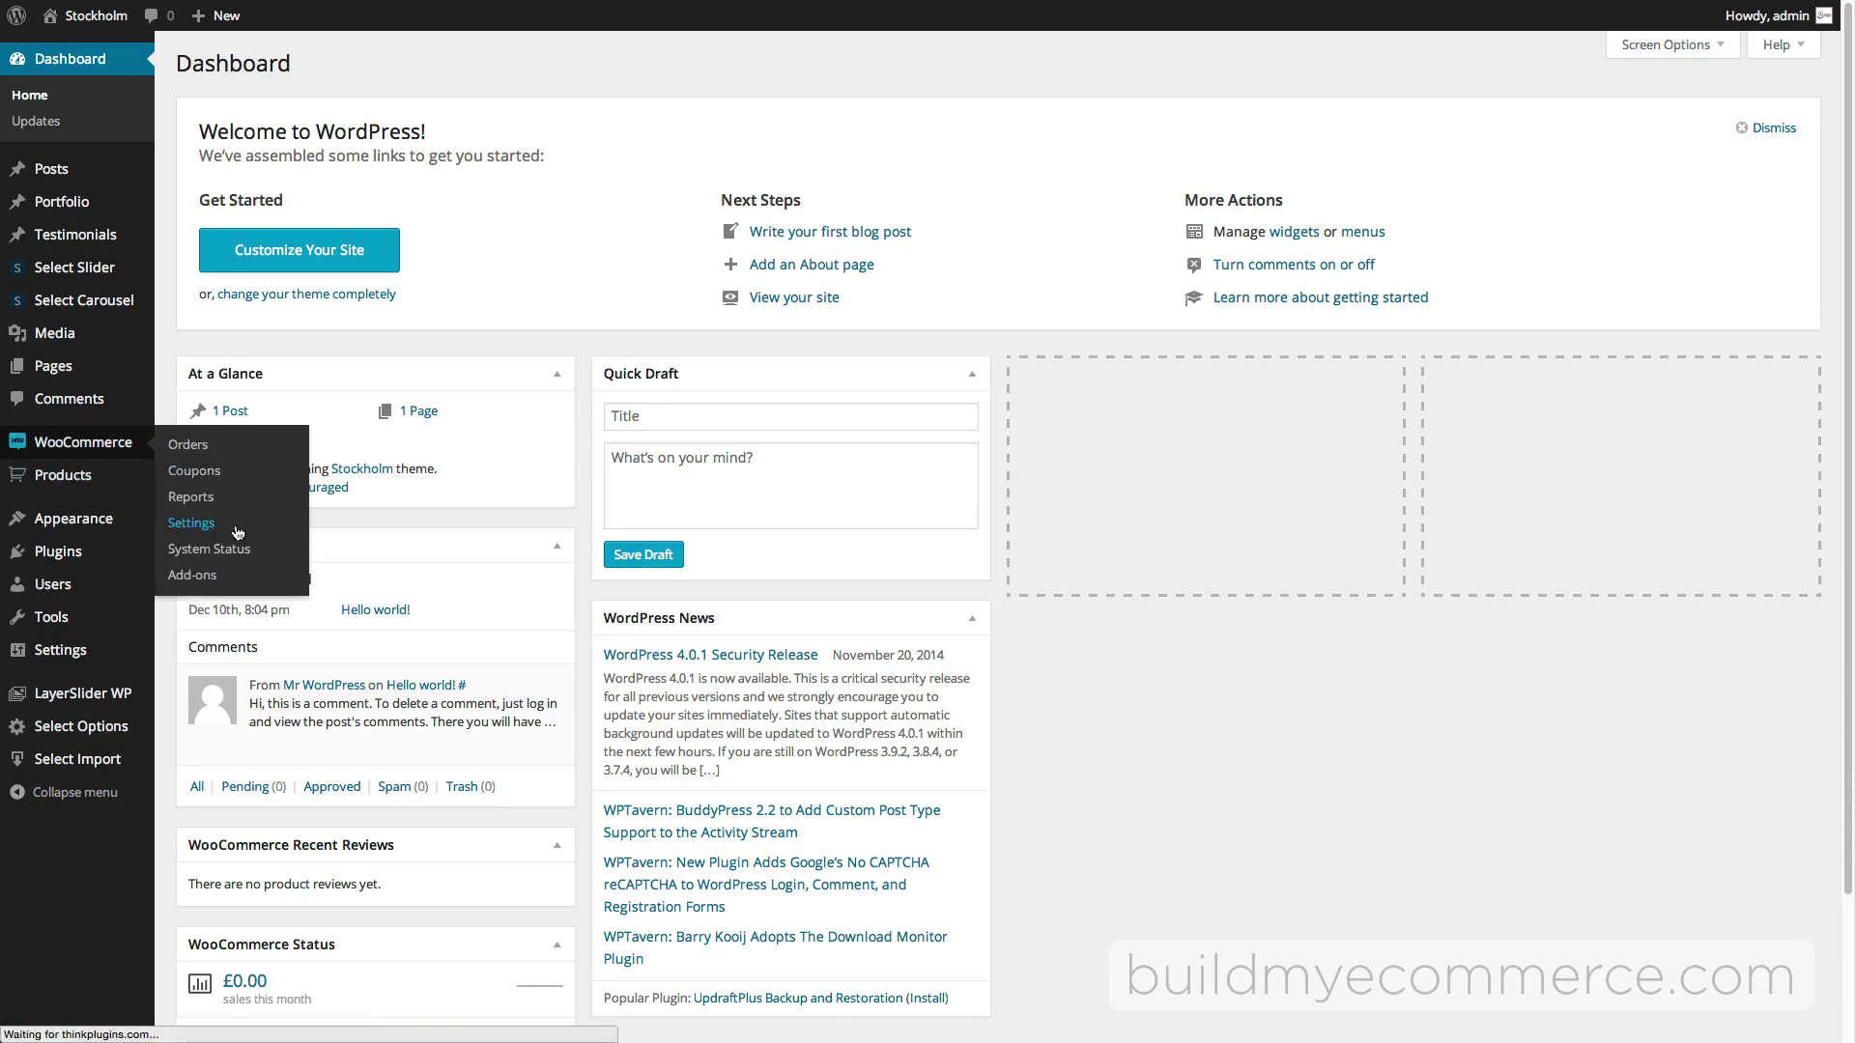
pyautogui.click(237, 532)
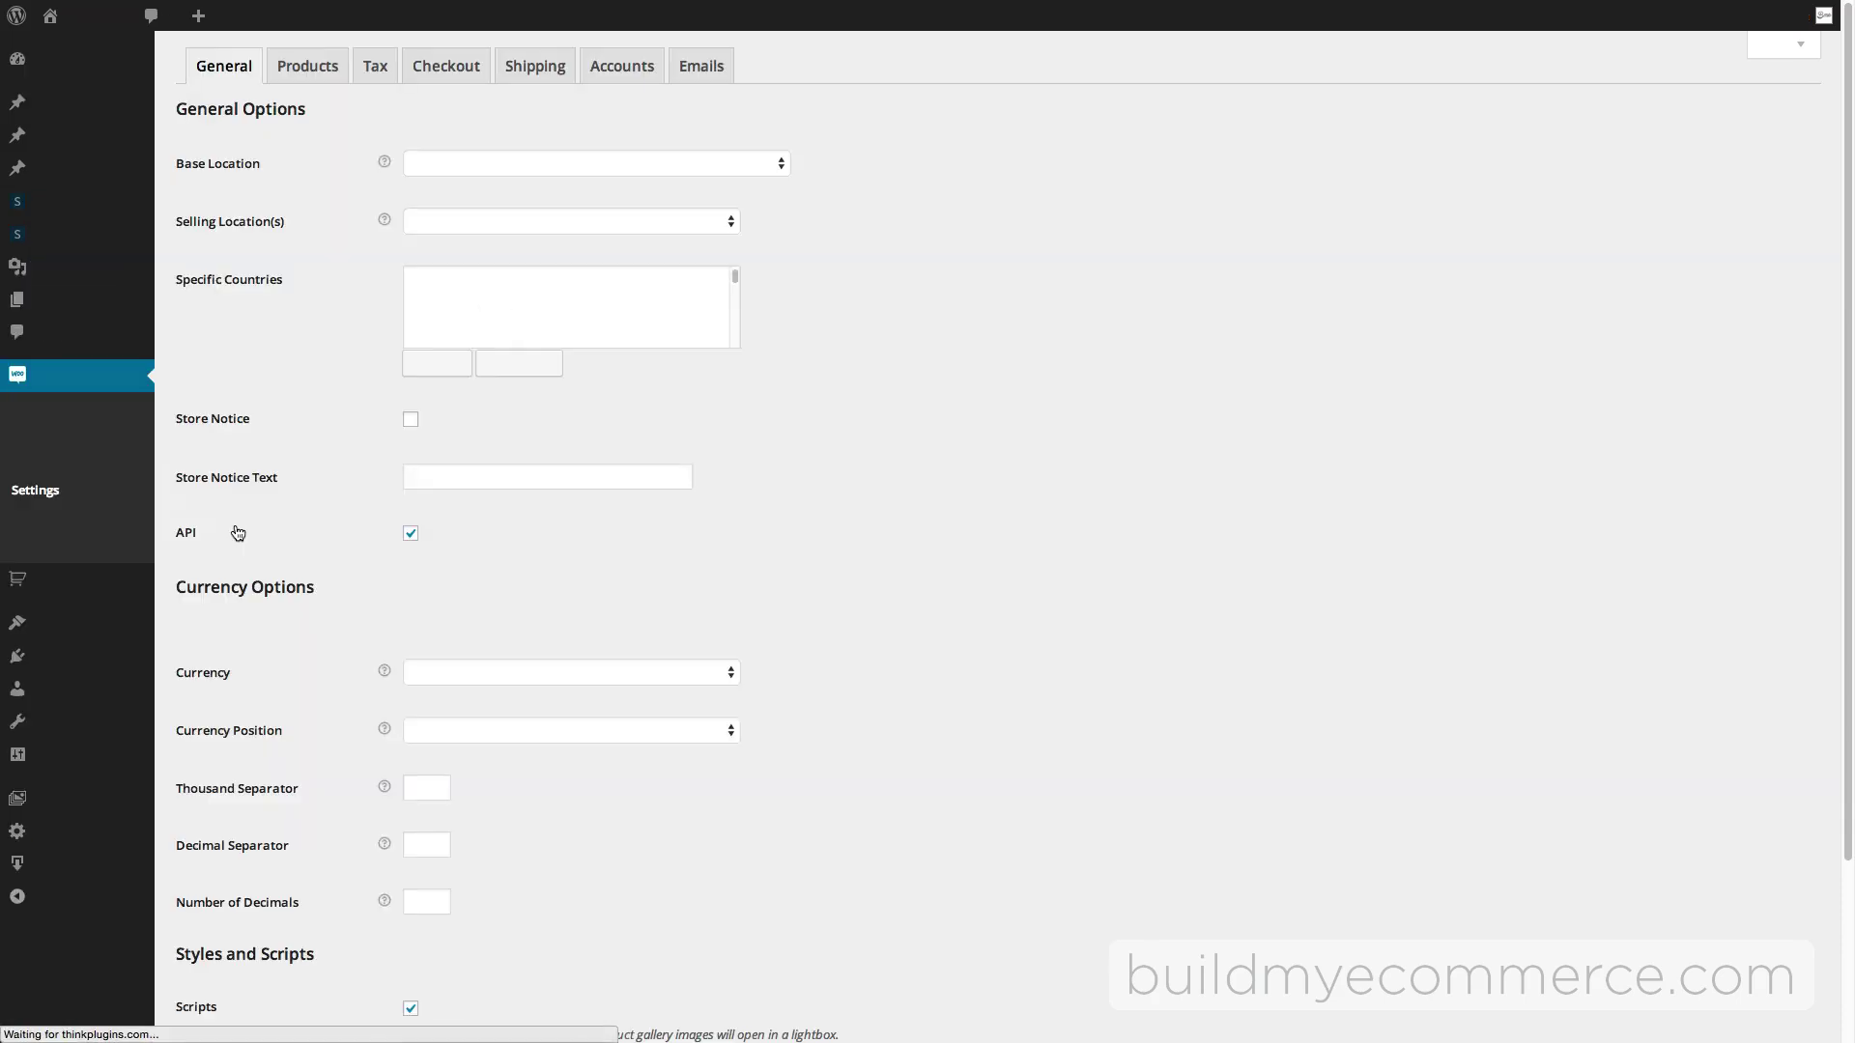
pyautogui.click(330, 73)
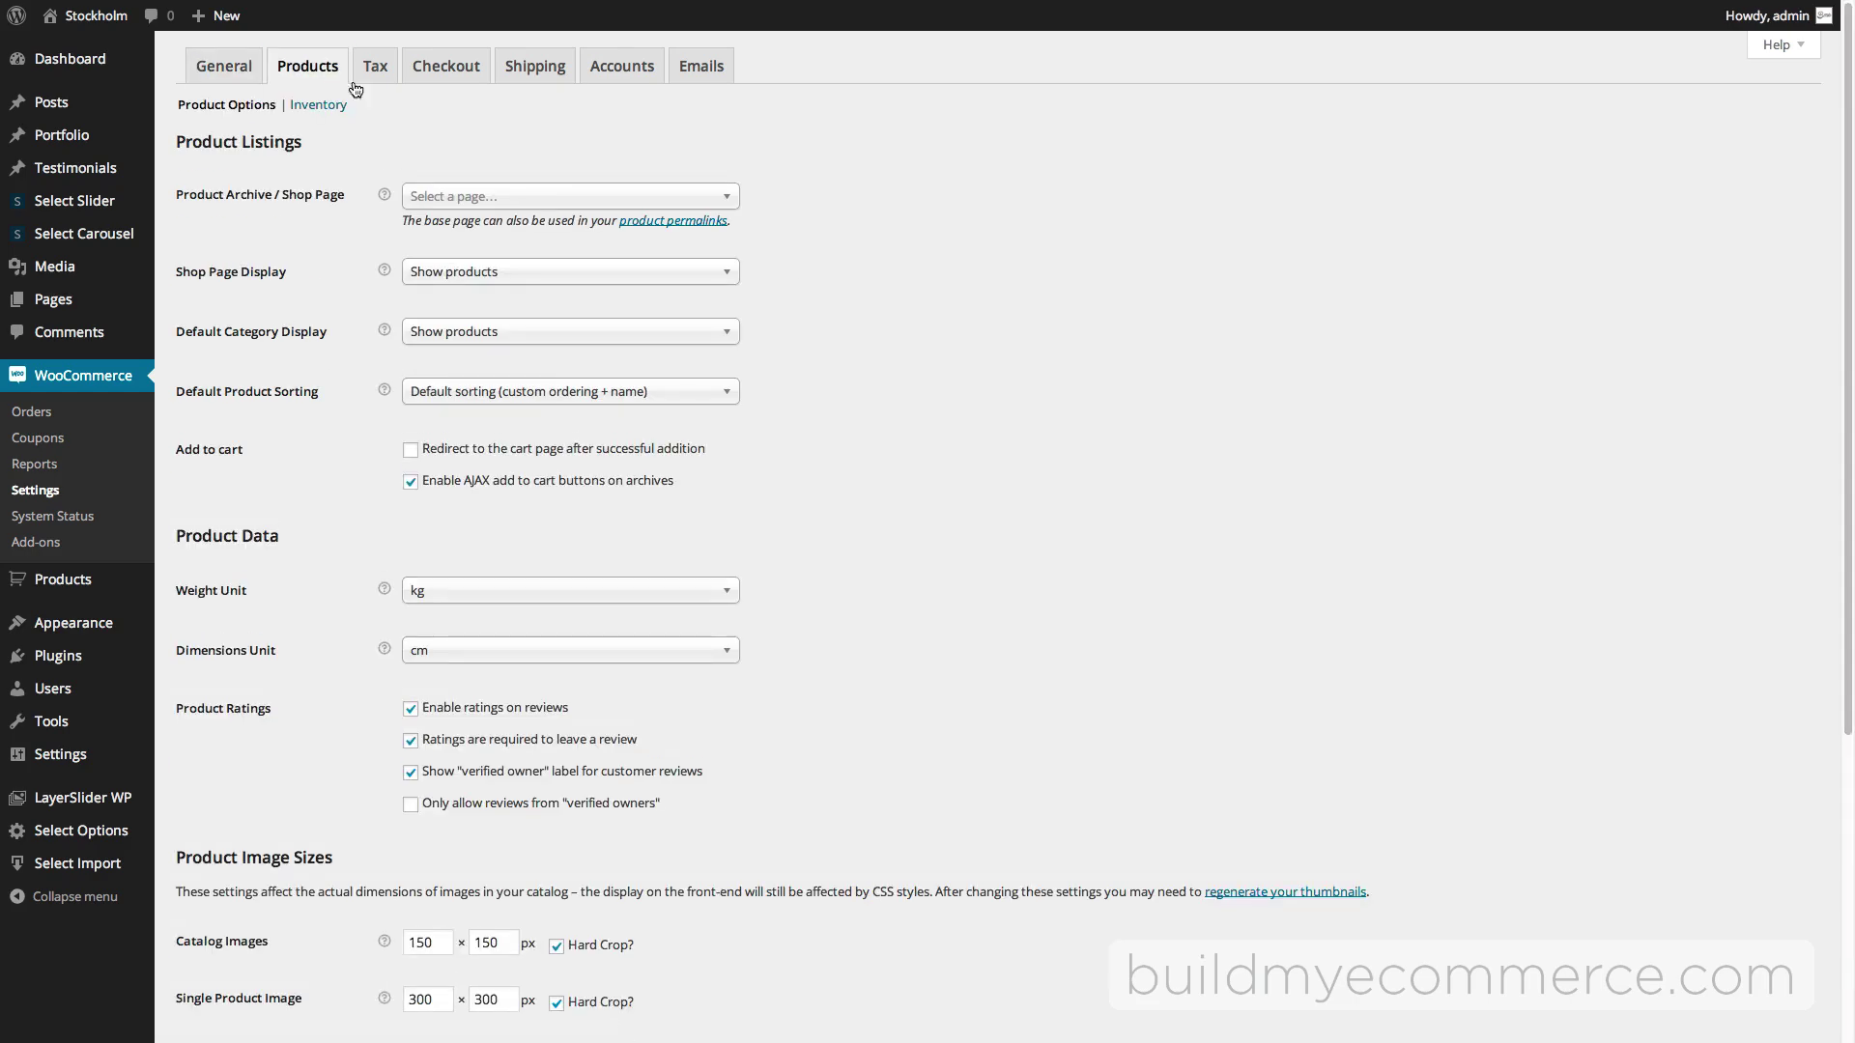
pyautogui.scroll(-4, 1005, 411)
pyautogui.scroll(-2, 1005, 409)
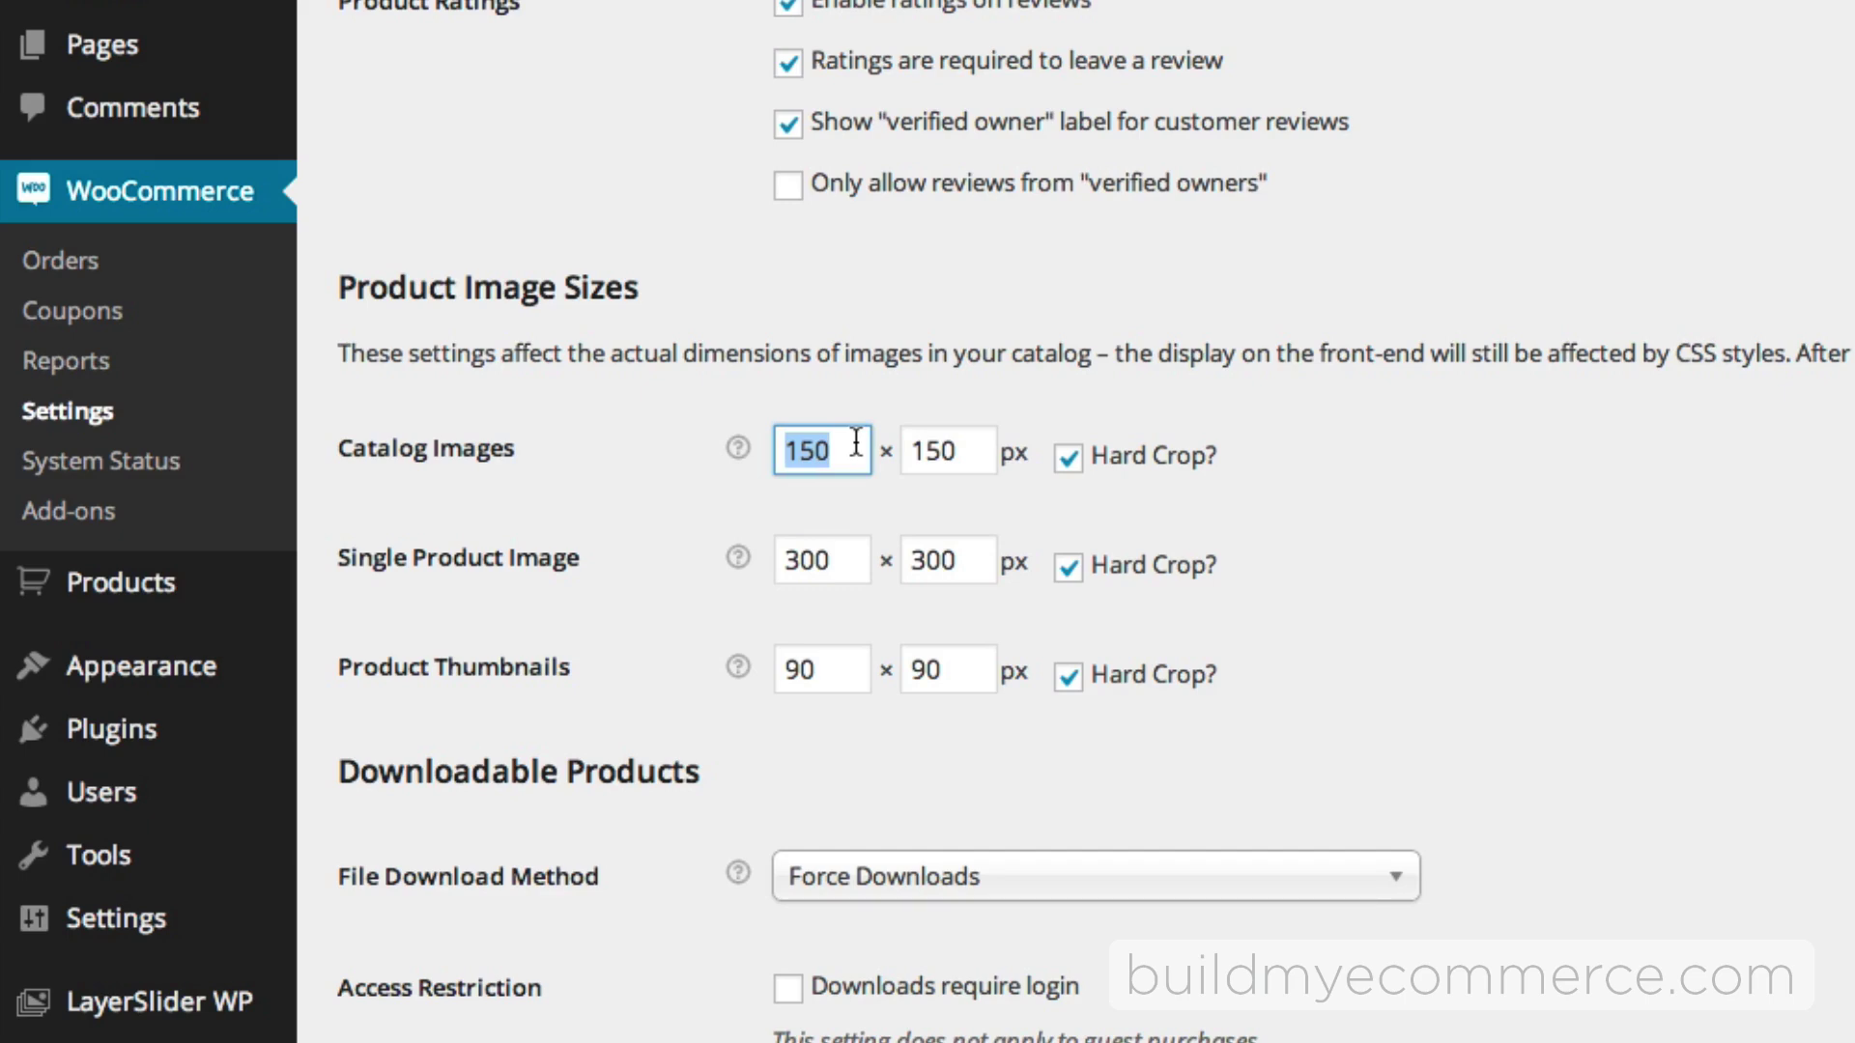
# Step: Enter catalog 254×300, single product 538×538 and thumbnail 170×205 sizes, then save
pyautogui.write('254')
pyautogui.press('Tab')
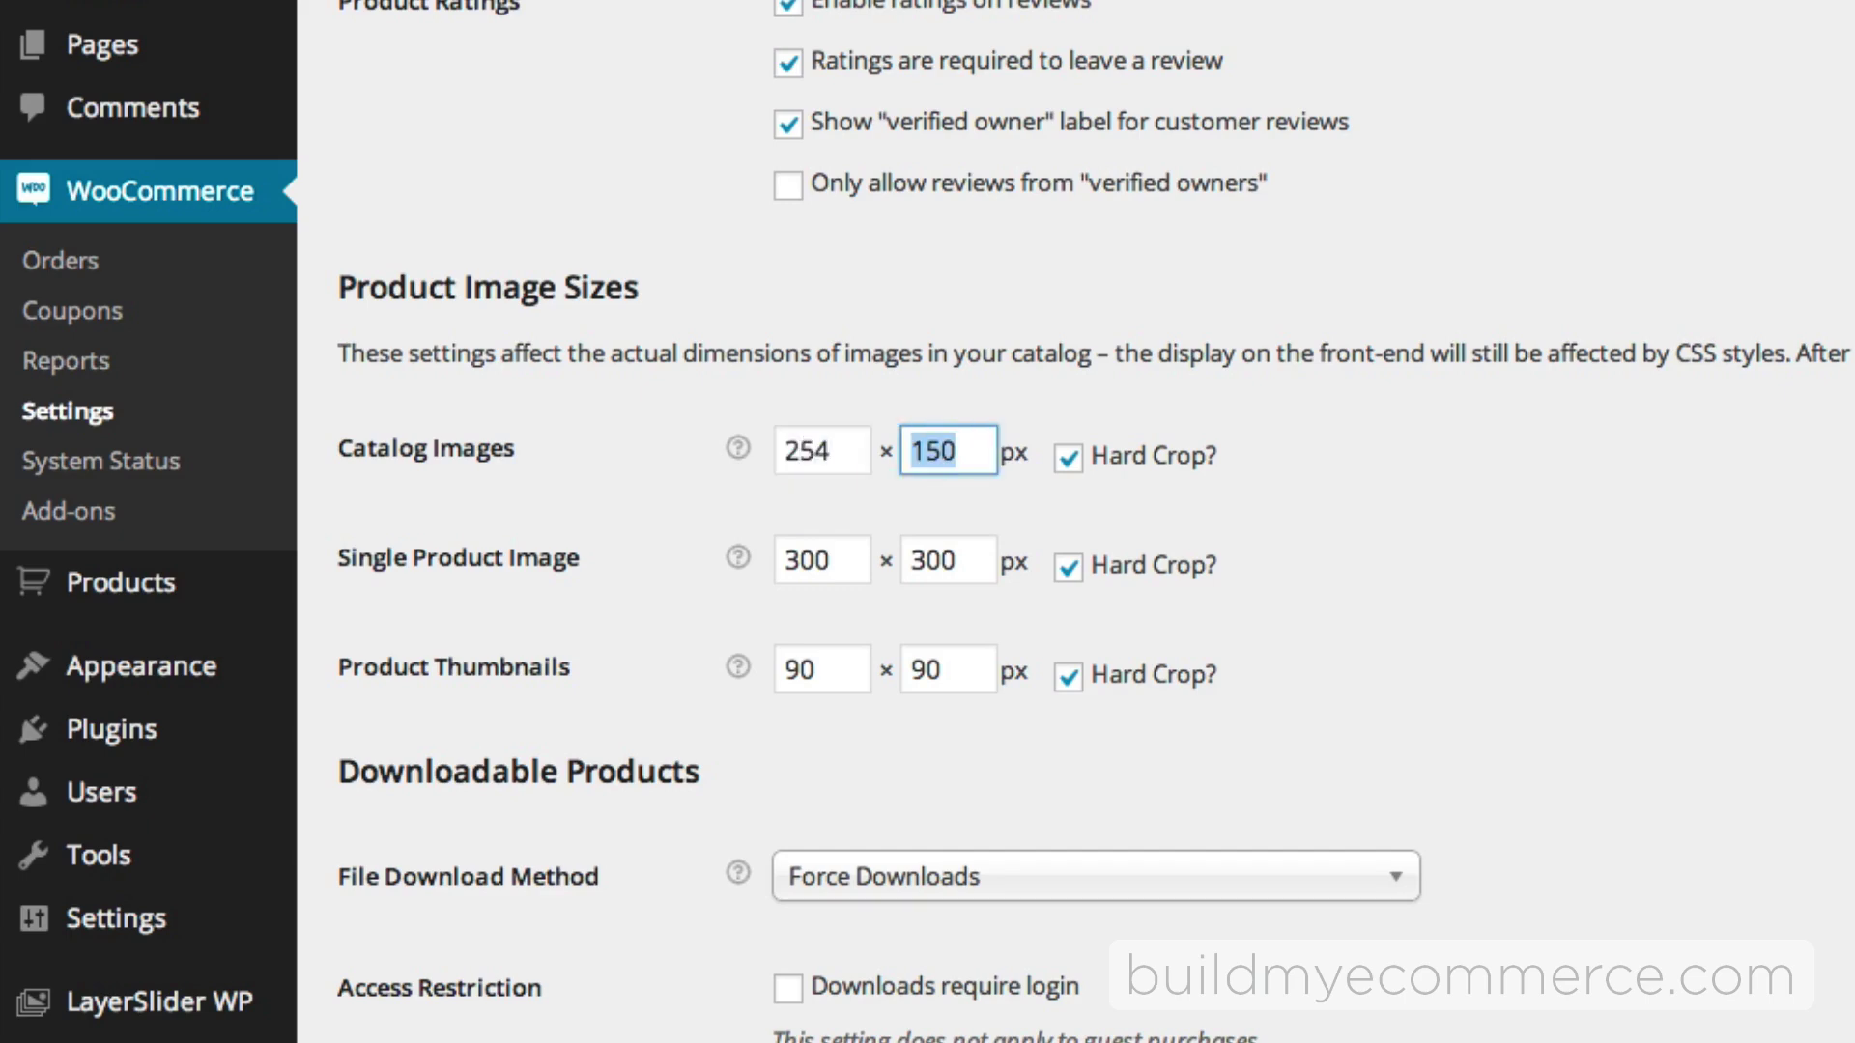
pyautogui.write('300')
pyautogui.press('Tab')
pyautogui.press('Tab')
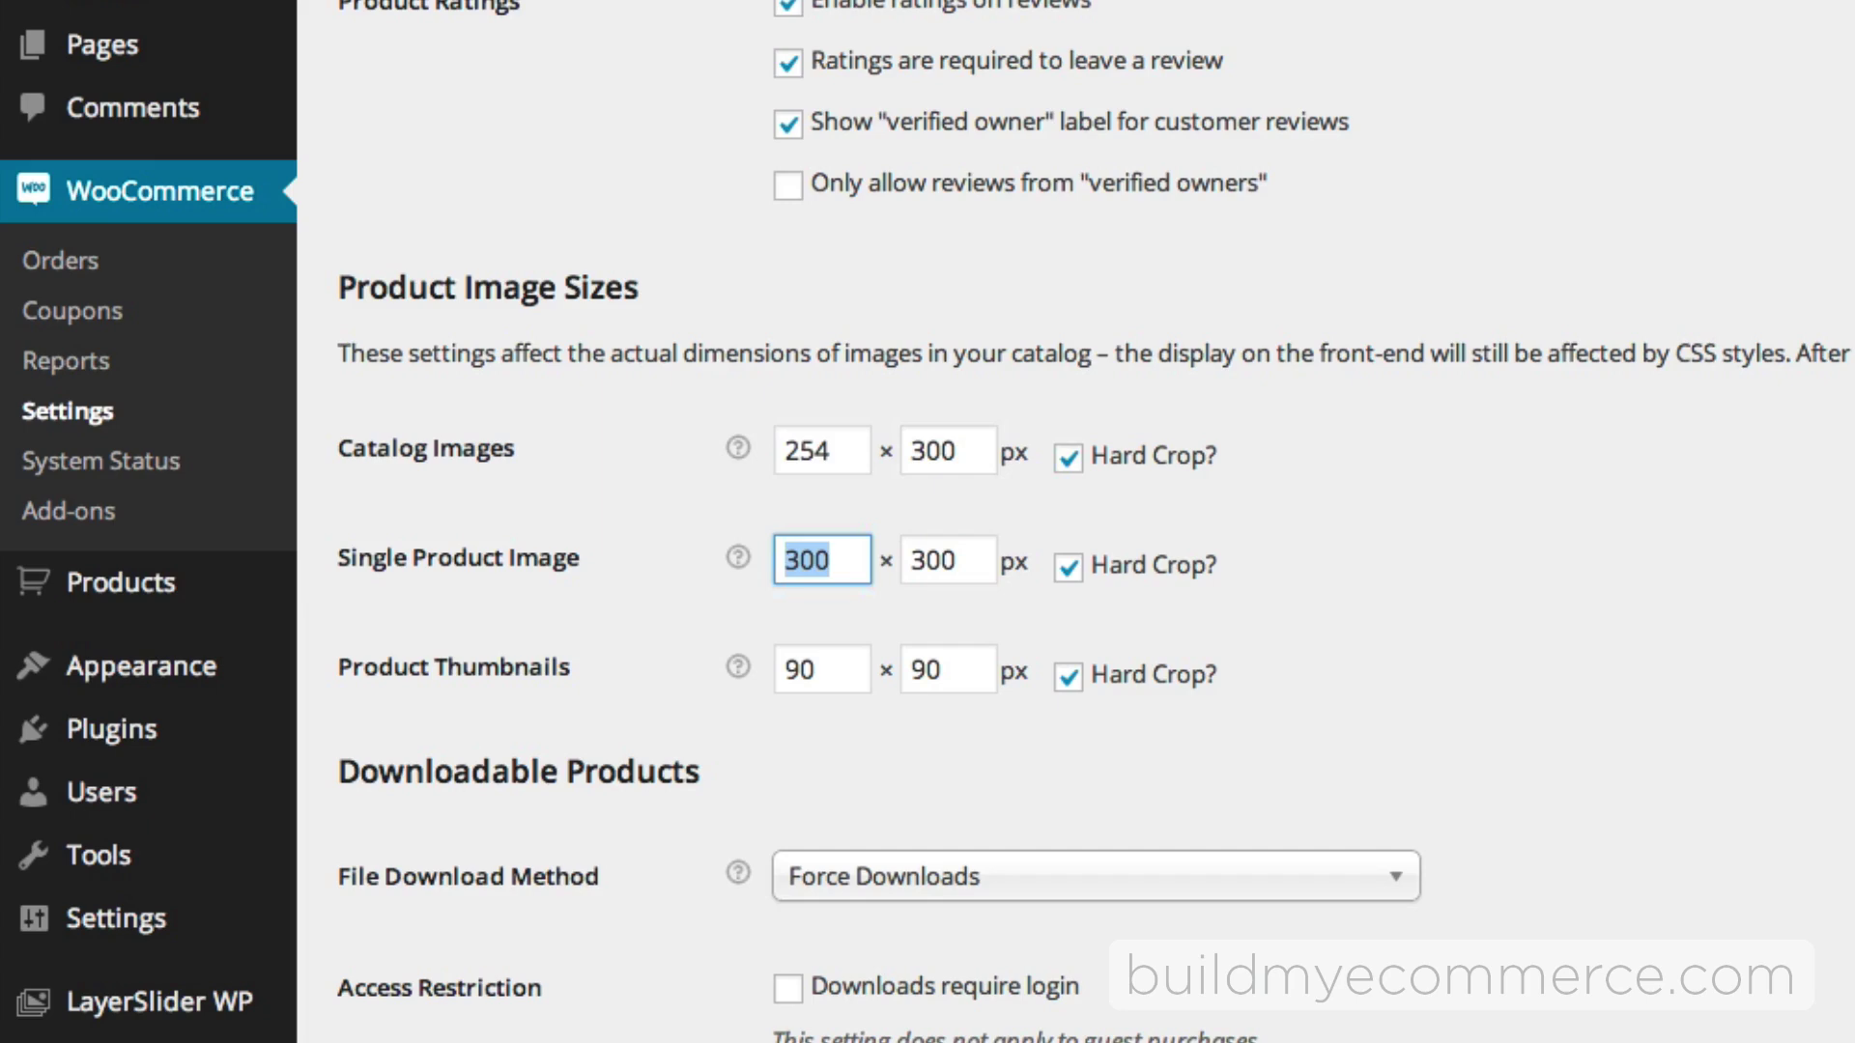
pyautogui.write('538')
pyautogui.press('Tab')
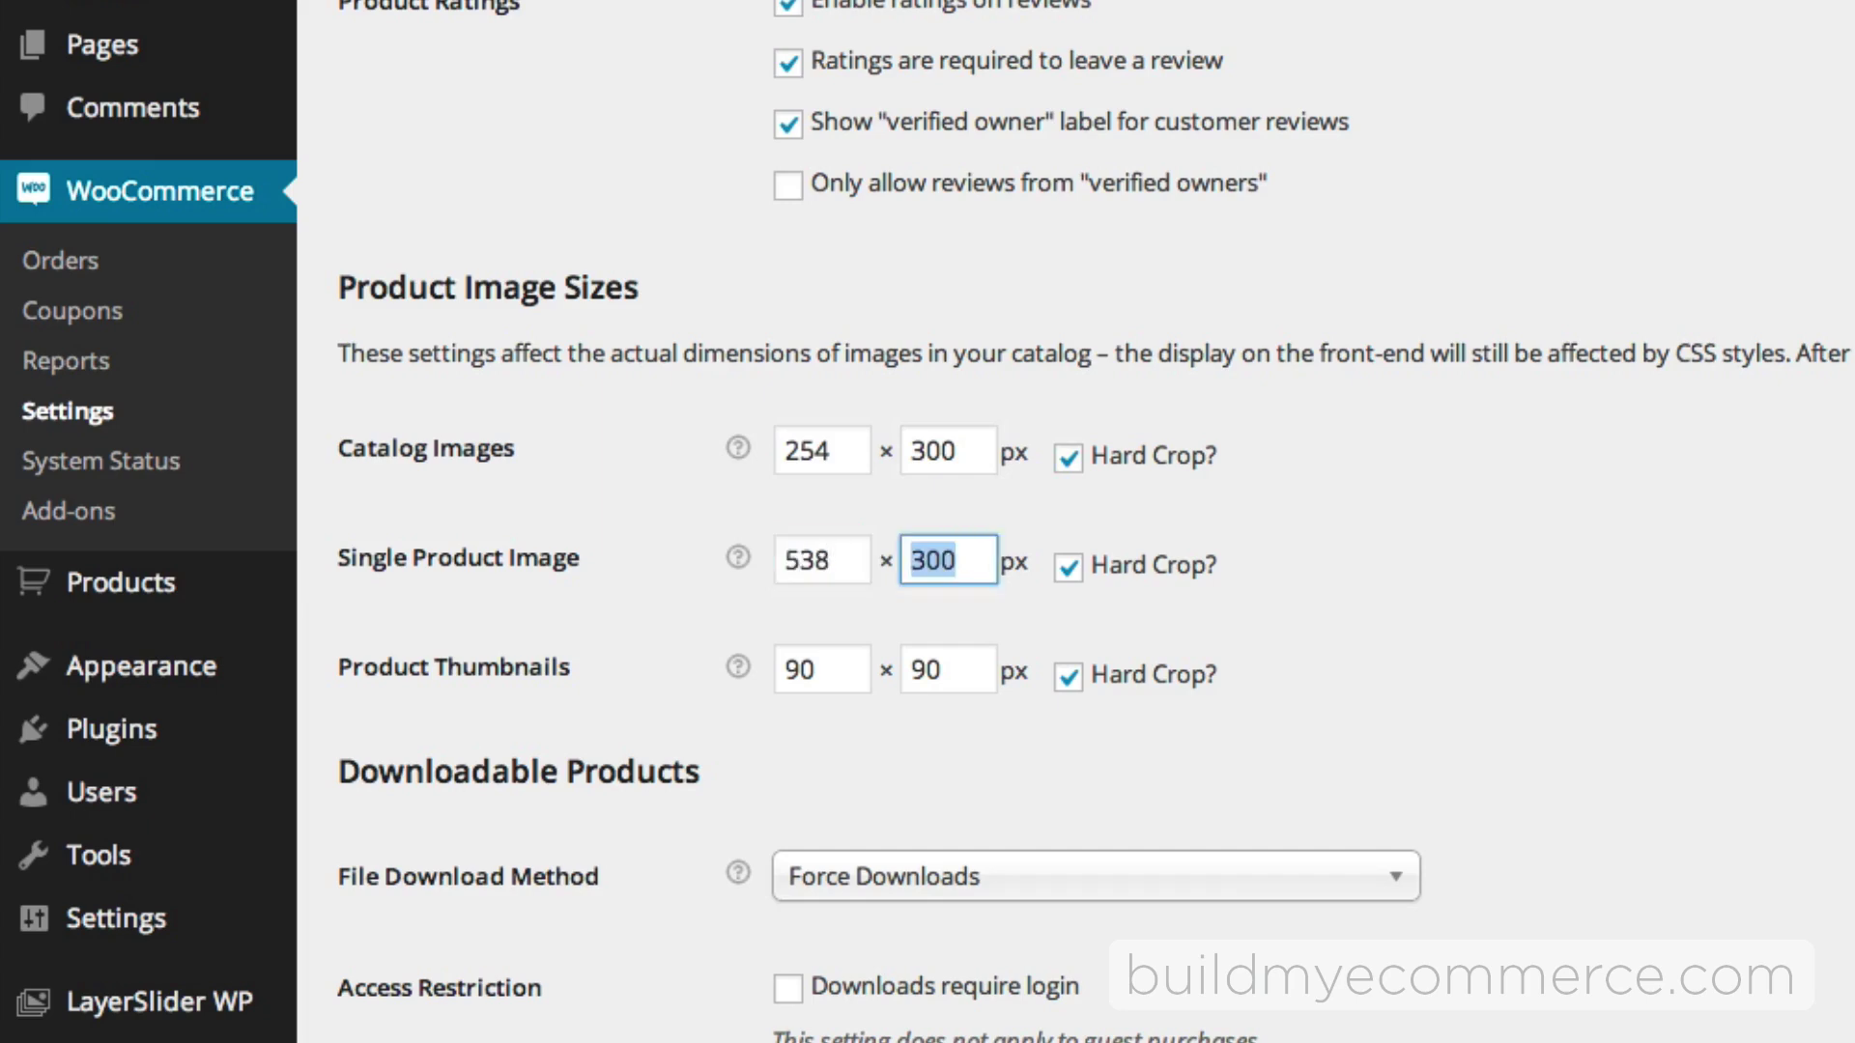
pyautogui.write('538')
pyautogui.press('Tab')
pyautogui.press('Tab')
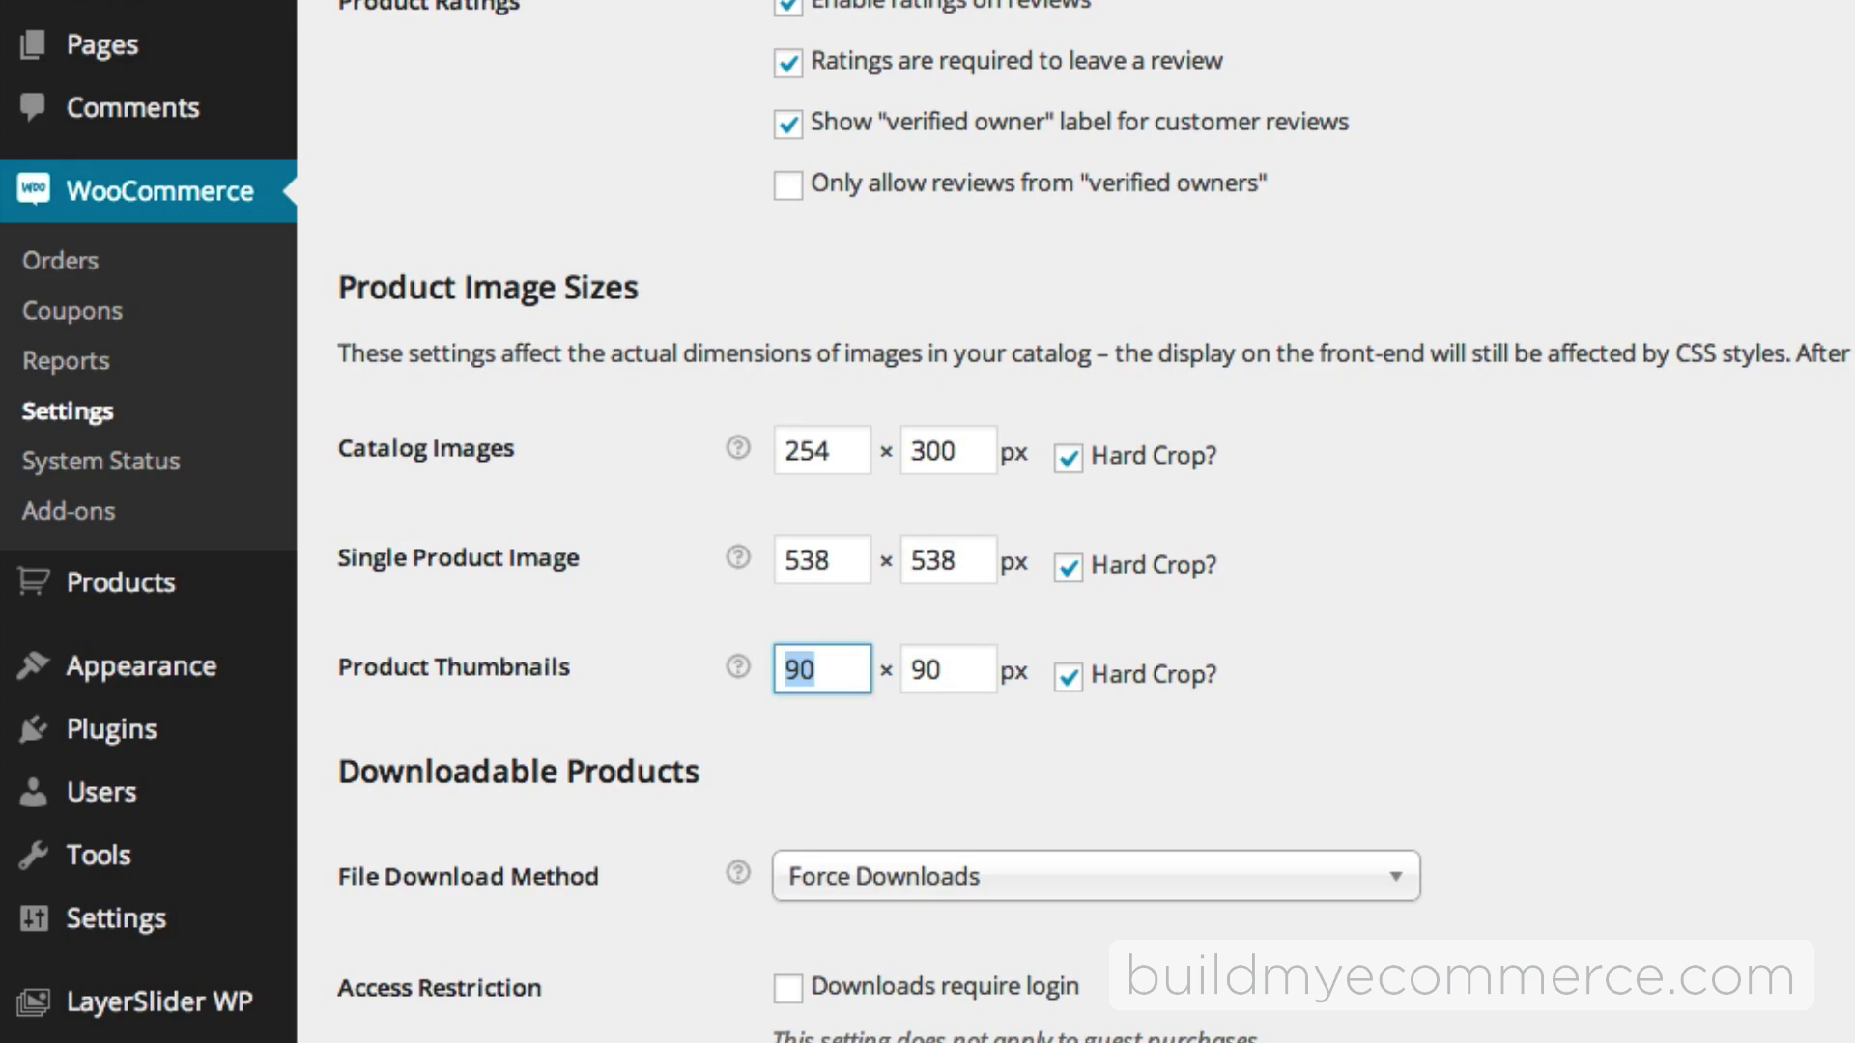
pyautogui.write('170')
pyautogui.press('Tab')
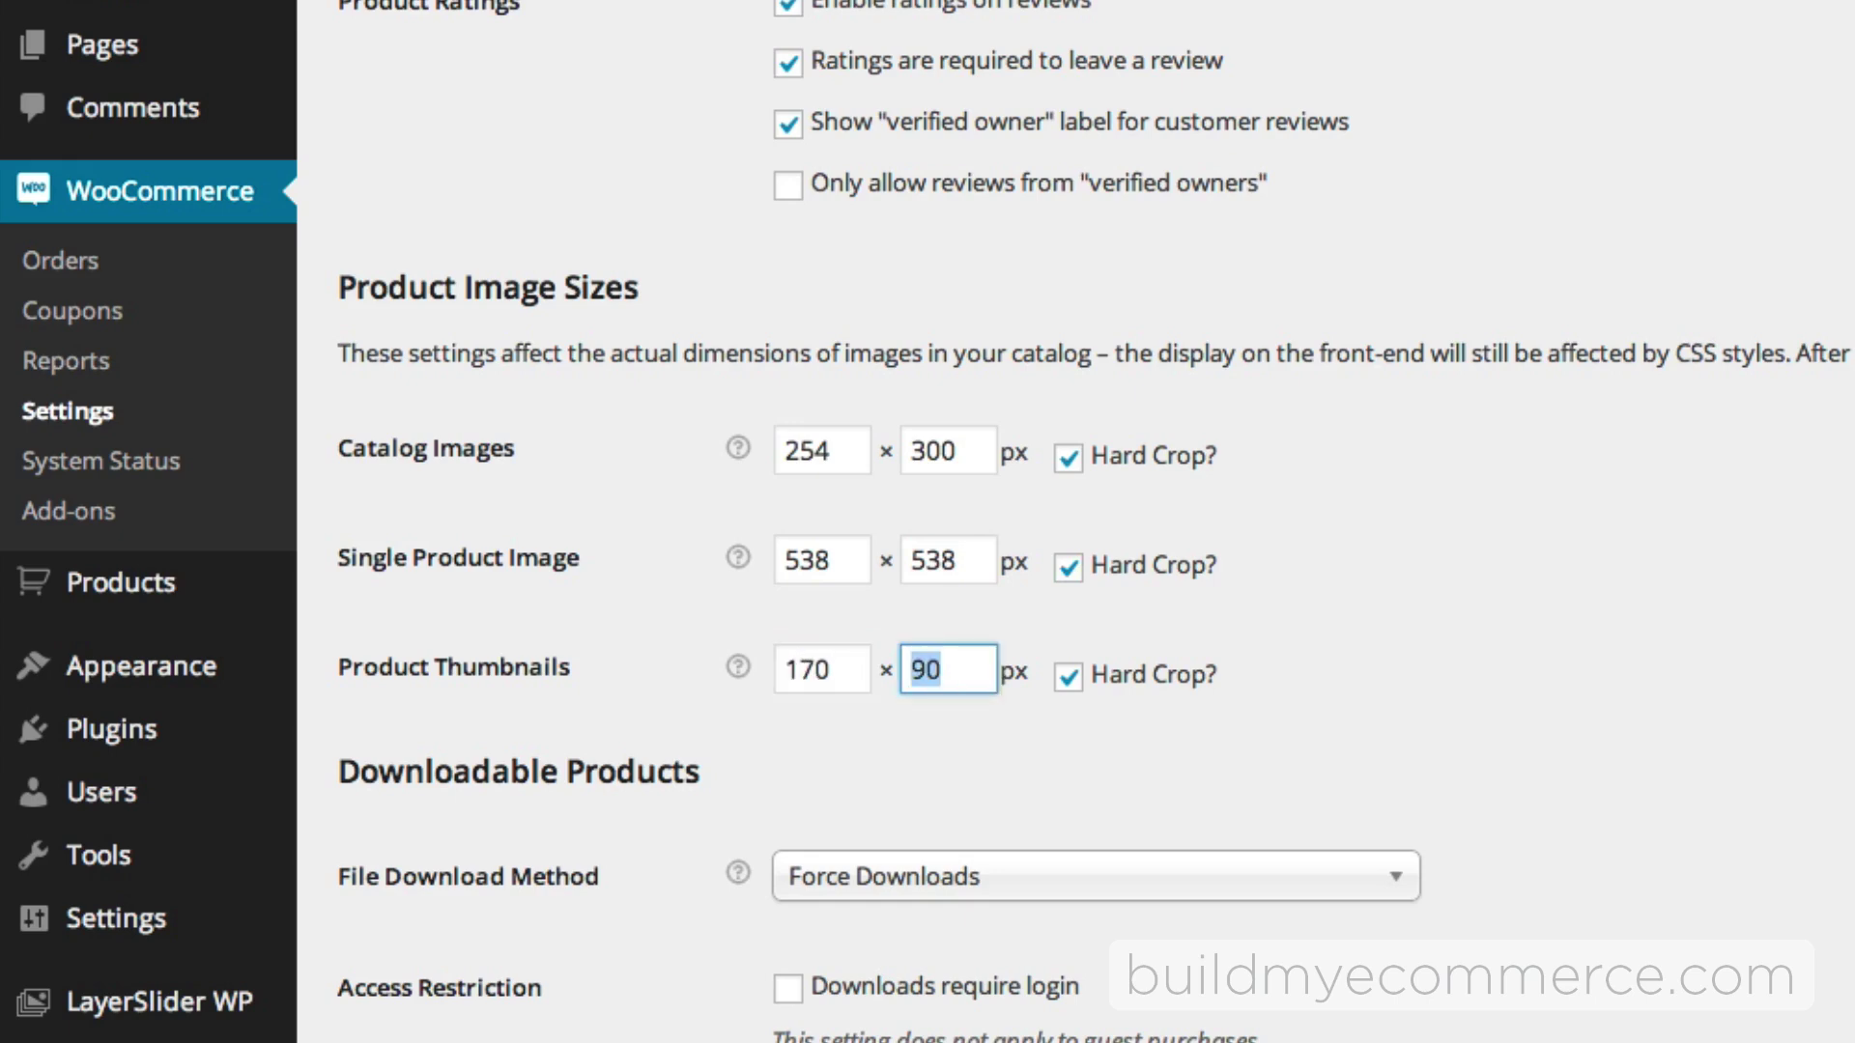
pyautogui.write('205')
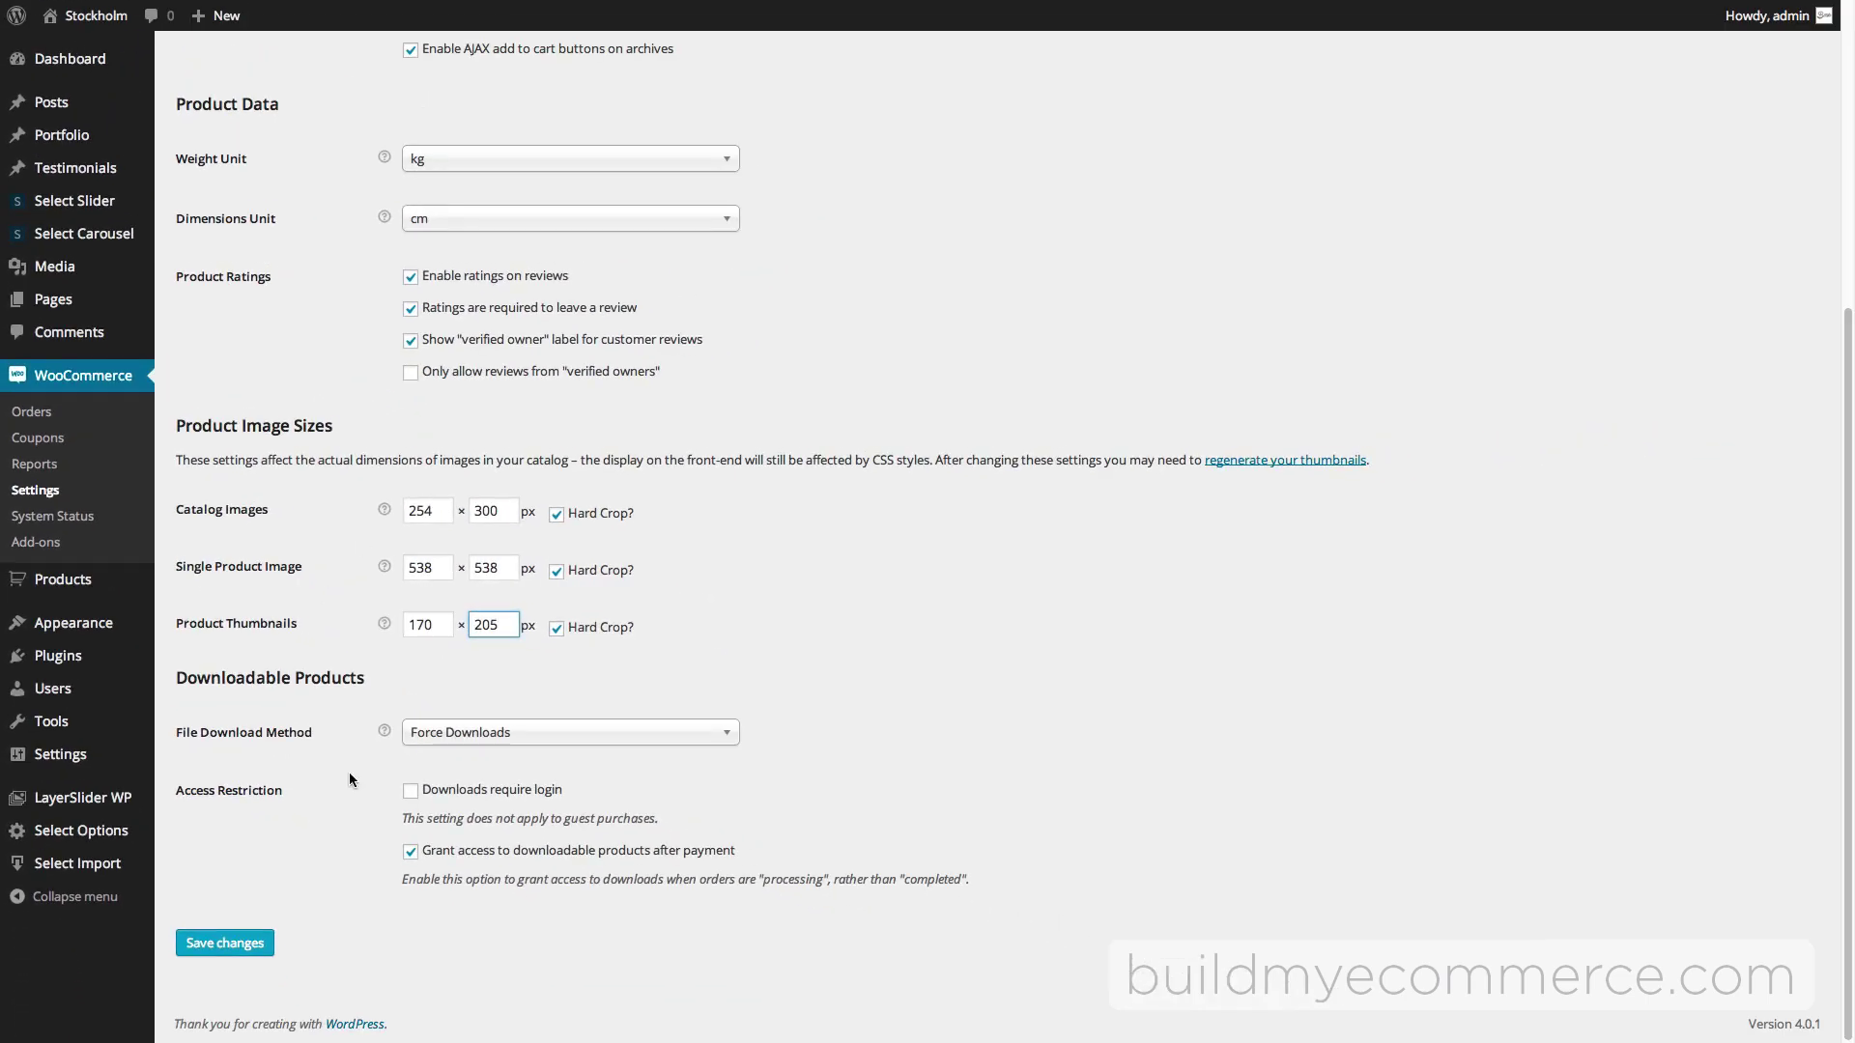
pyautogui.click(228, 943)
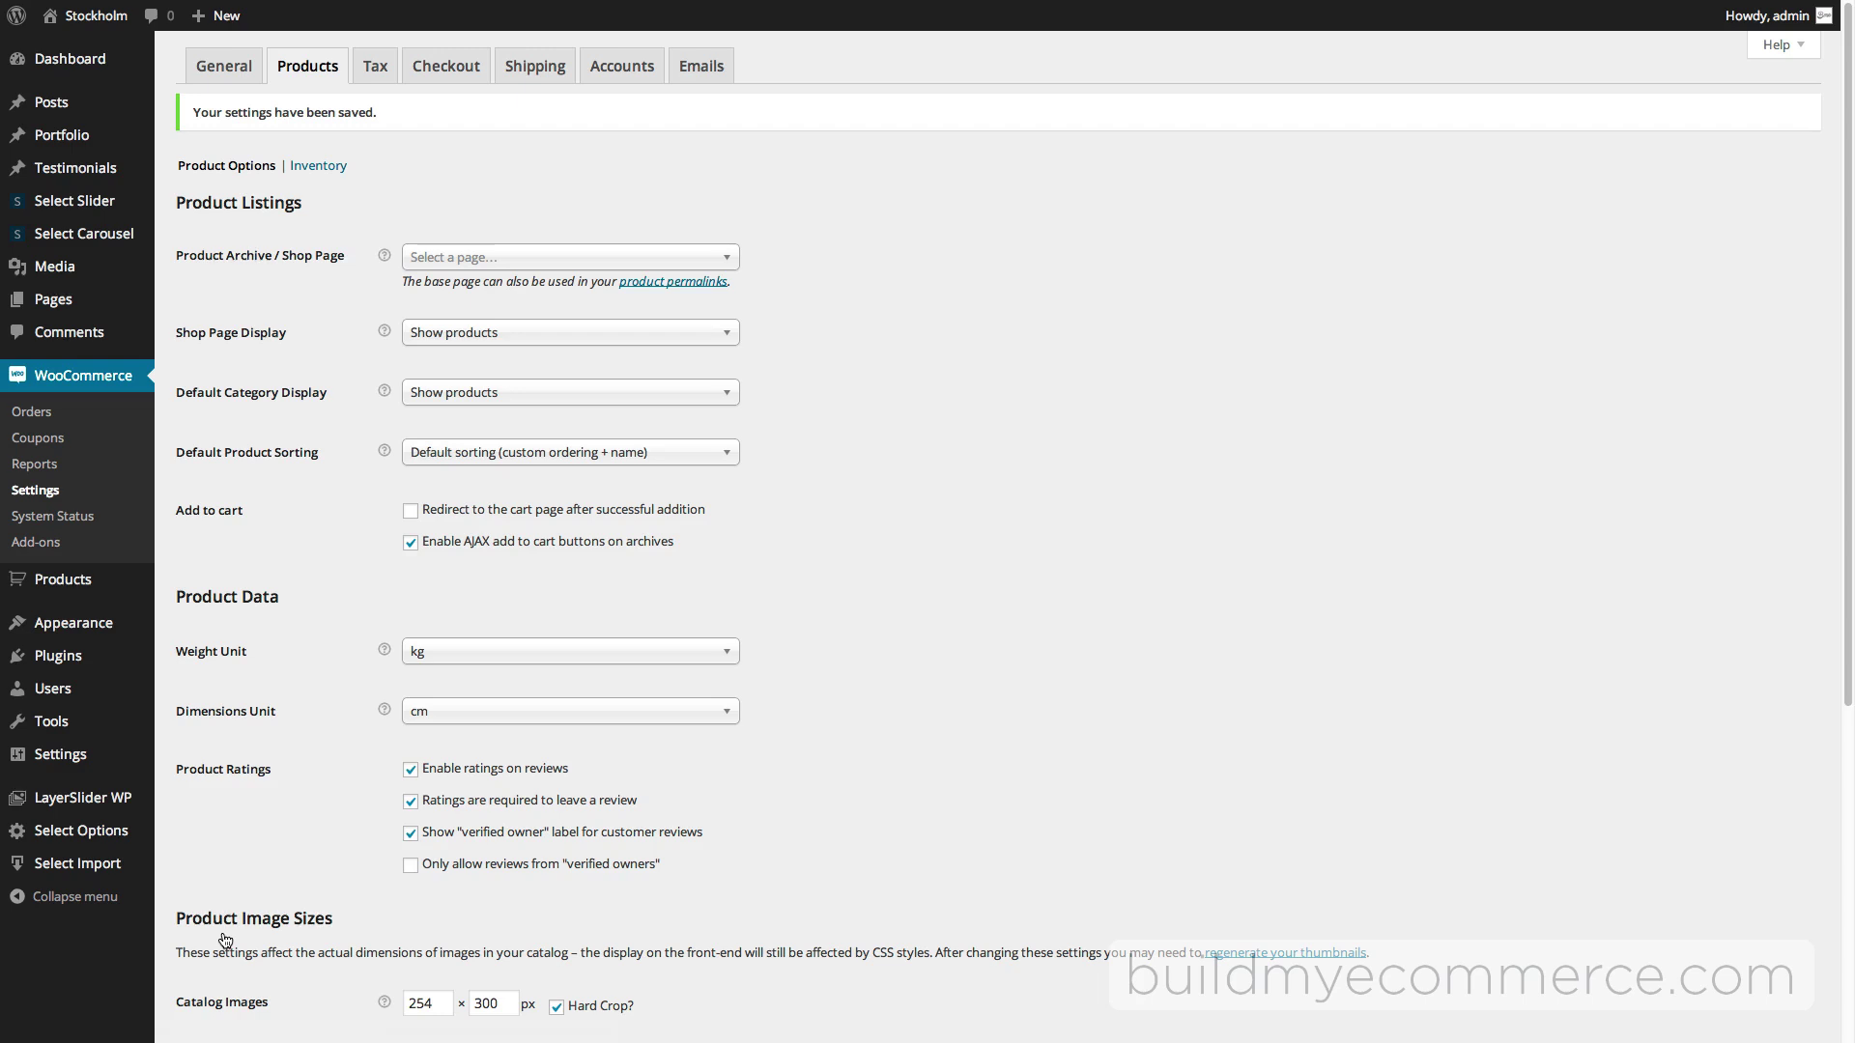
# Step: Run the one-click import of Stockholm 11 - Kaleb with Import Type All and attachments included
pyautogui.click(119, 866)
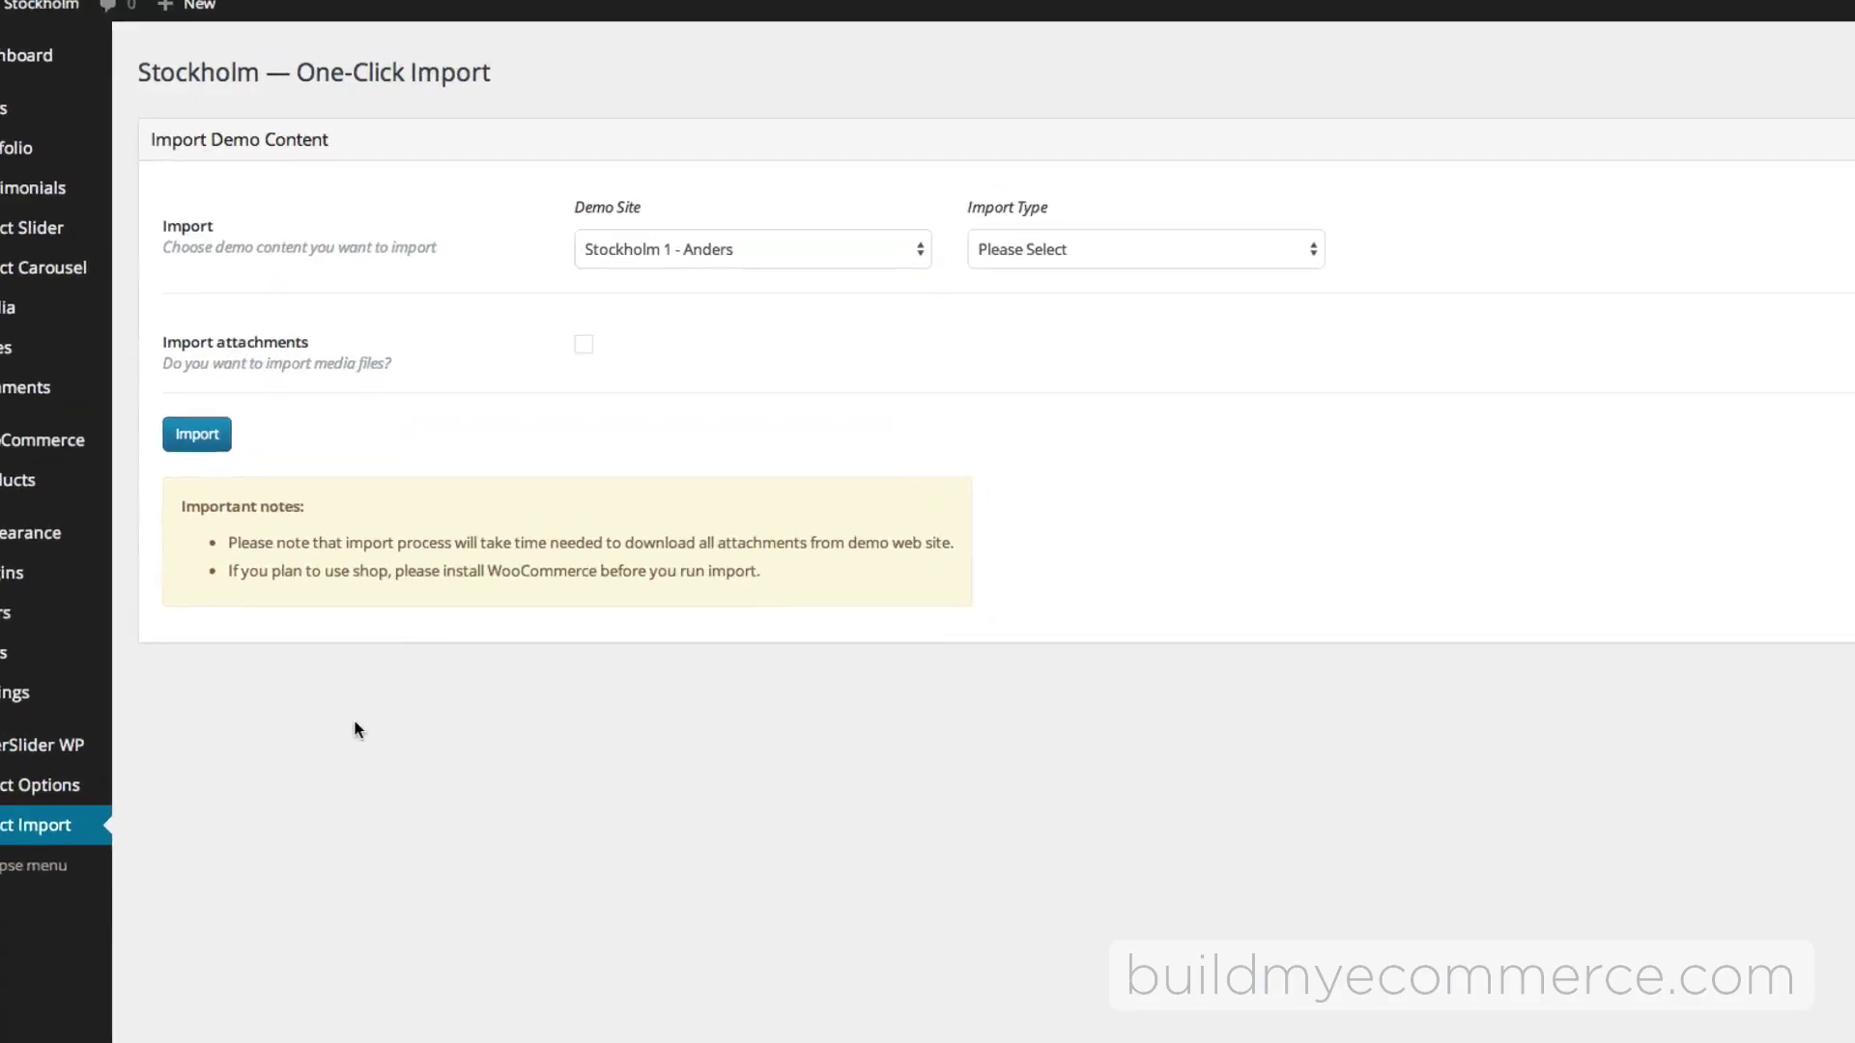
pyautogui.click(905, 249)
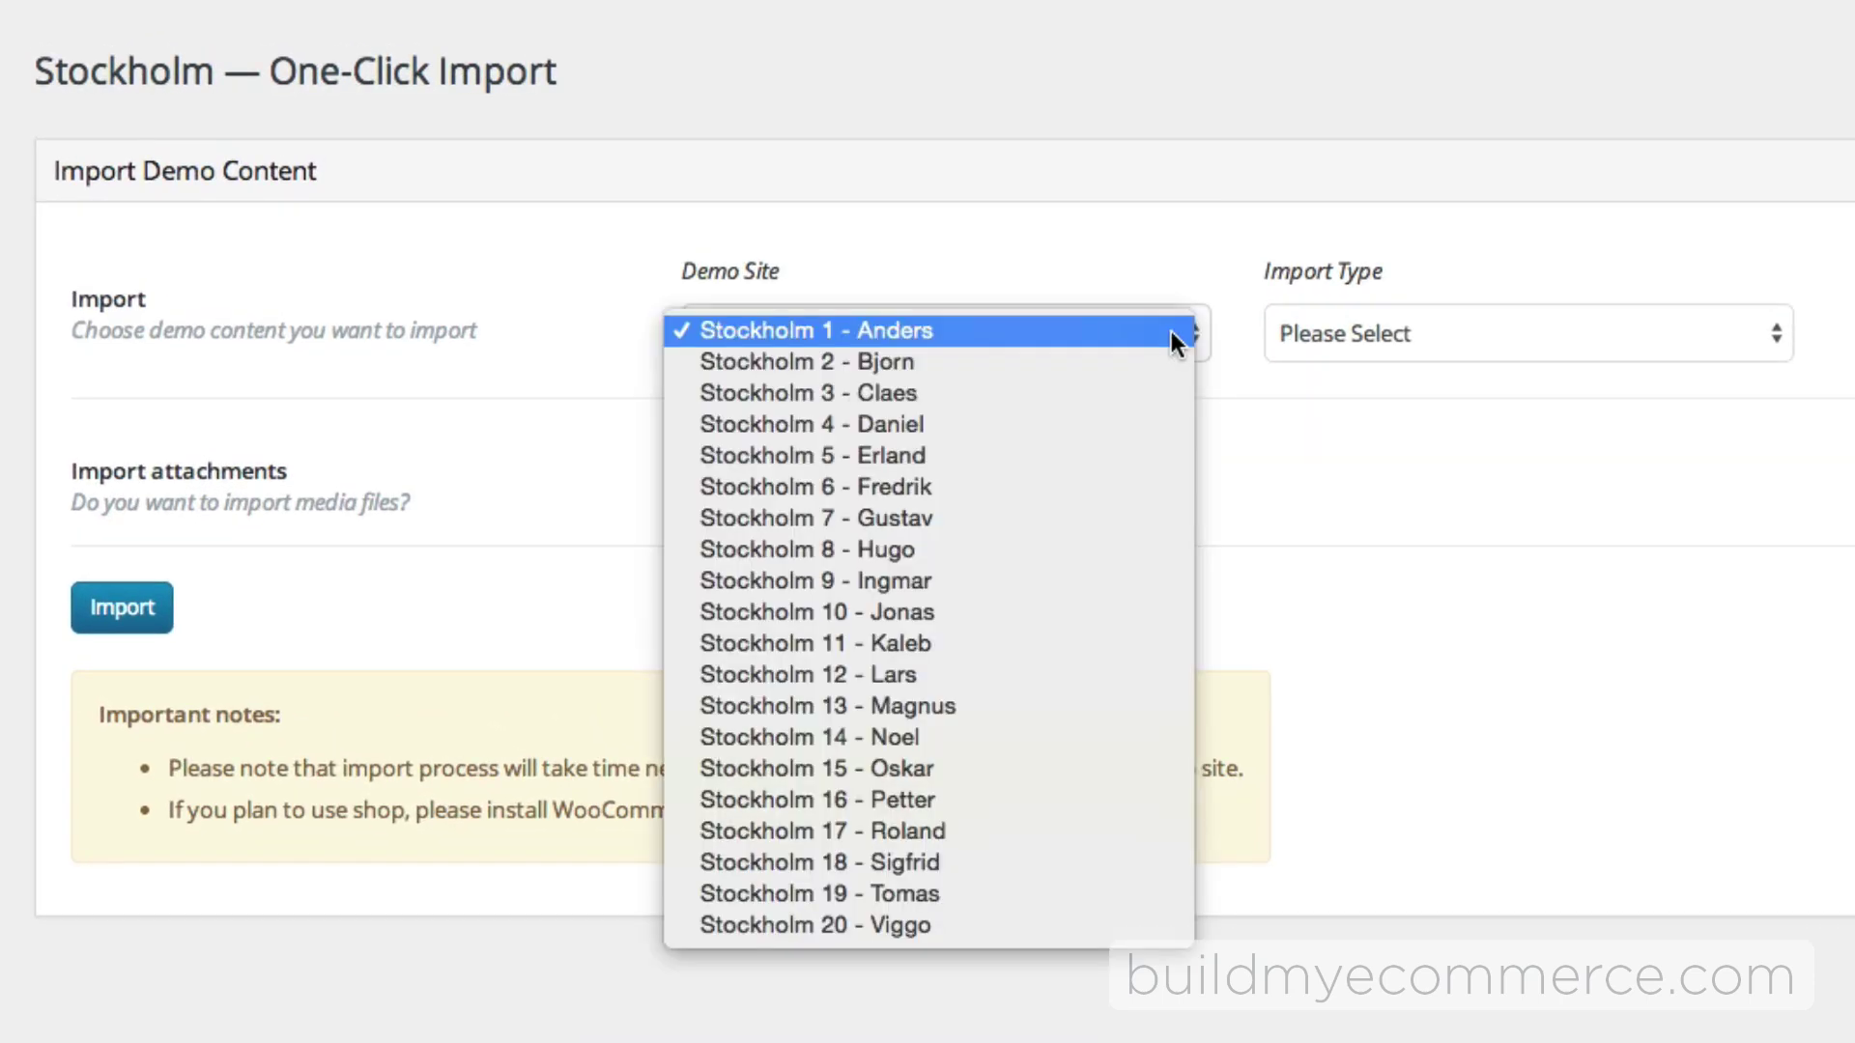
pyautogui.click(948, 645)
pyautogui.click(1471, 340)
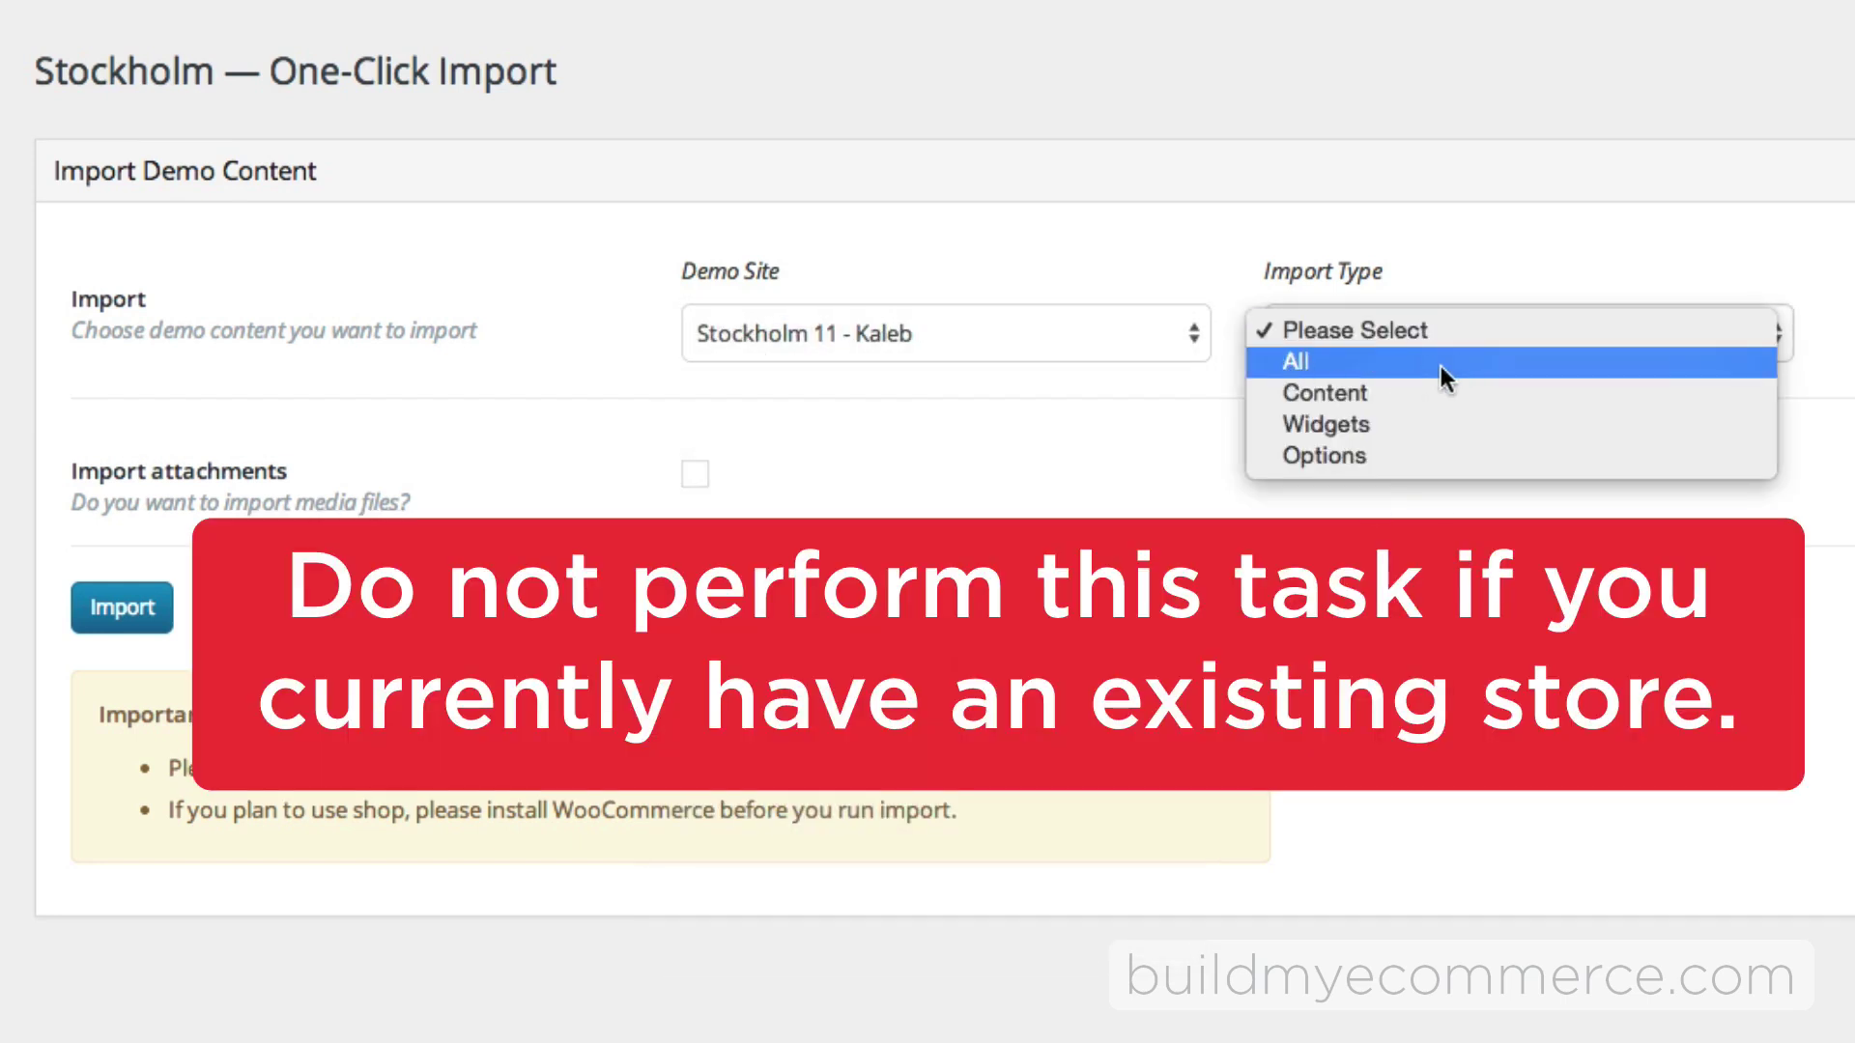
pyautogui.click(1440, 365)
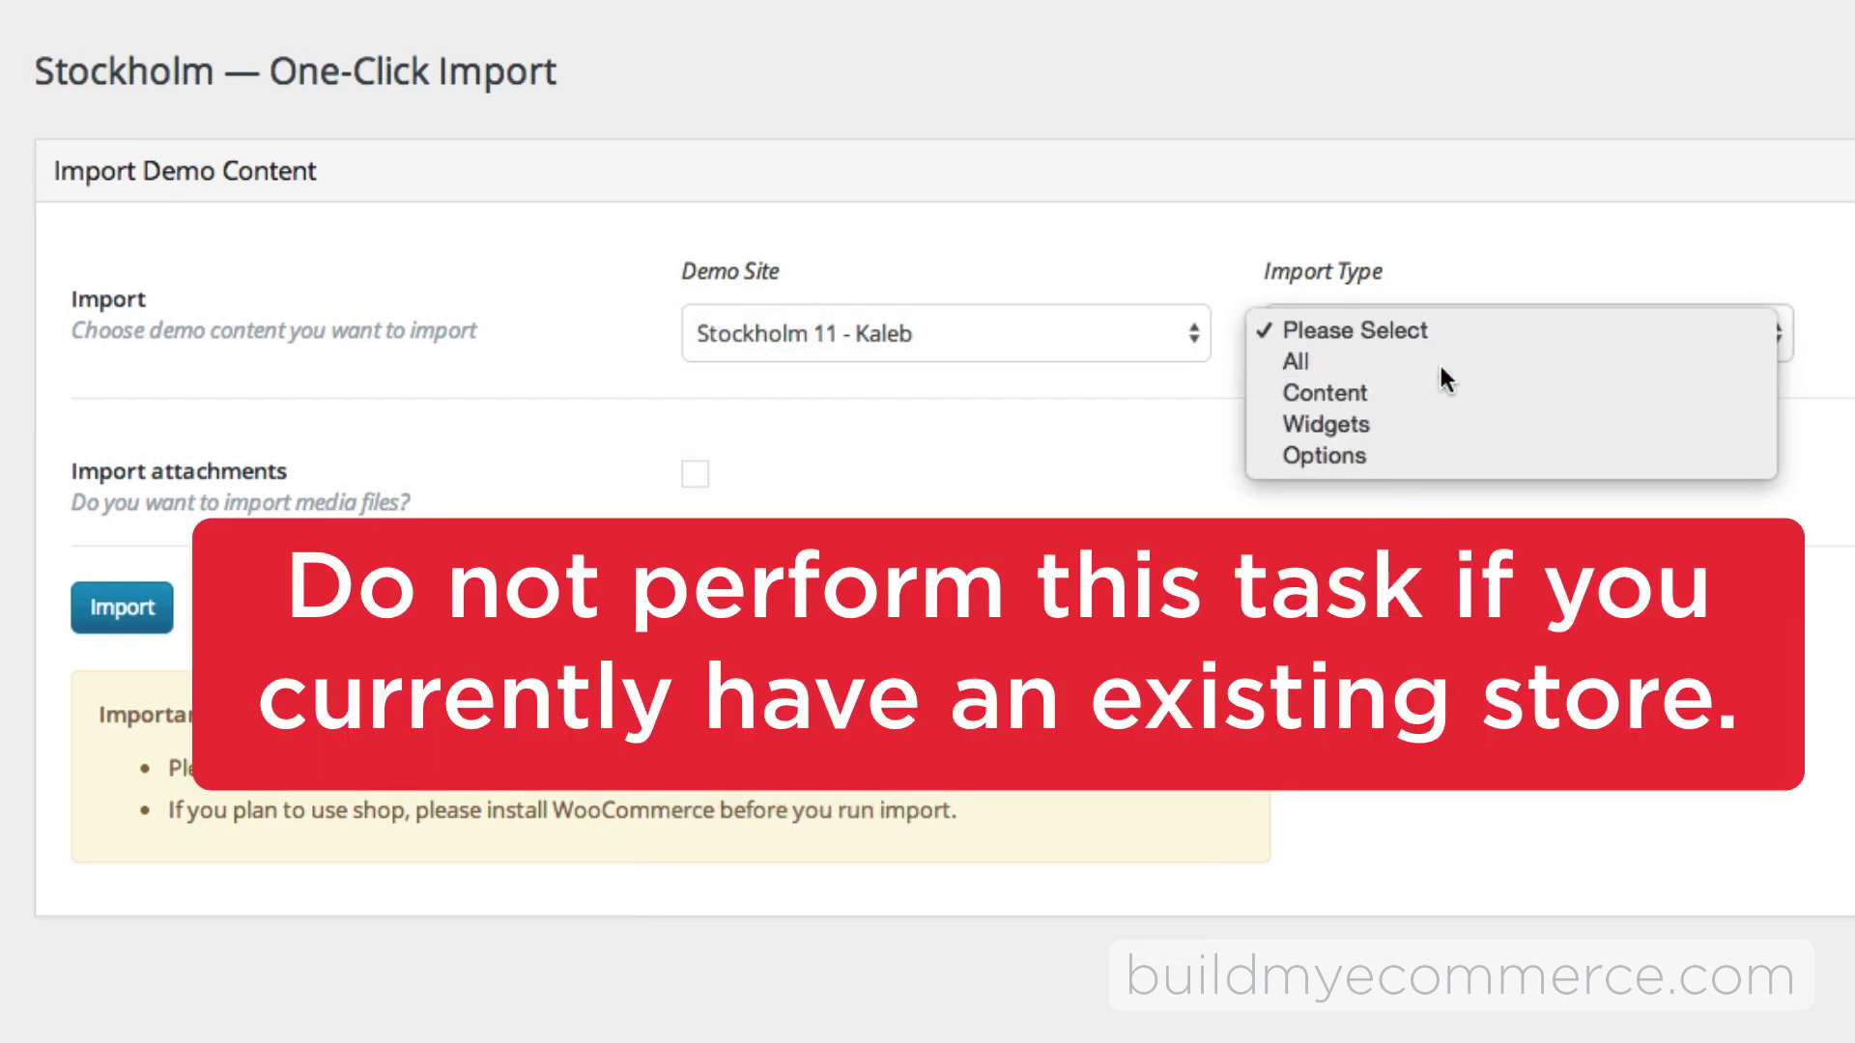
pyautogui.click(696, 474)
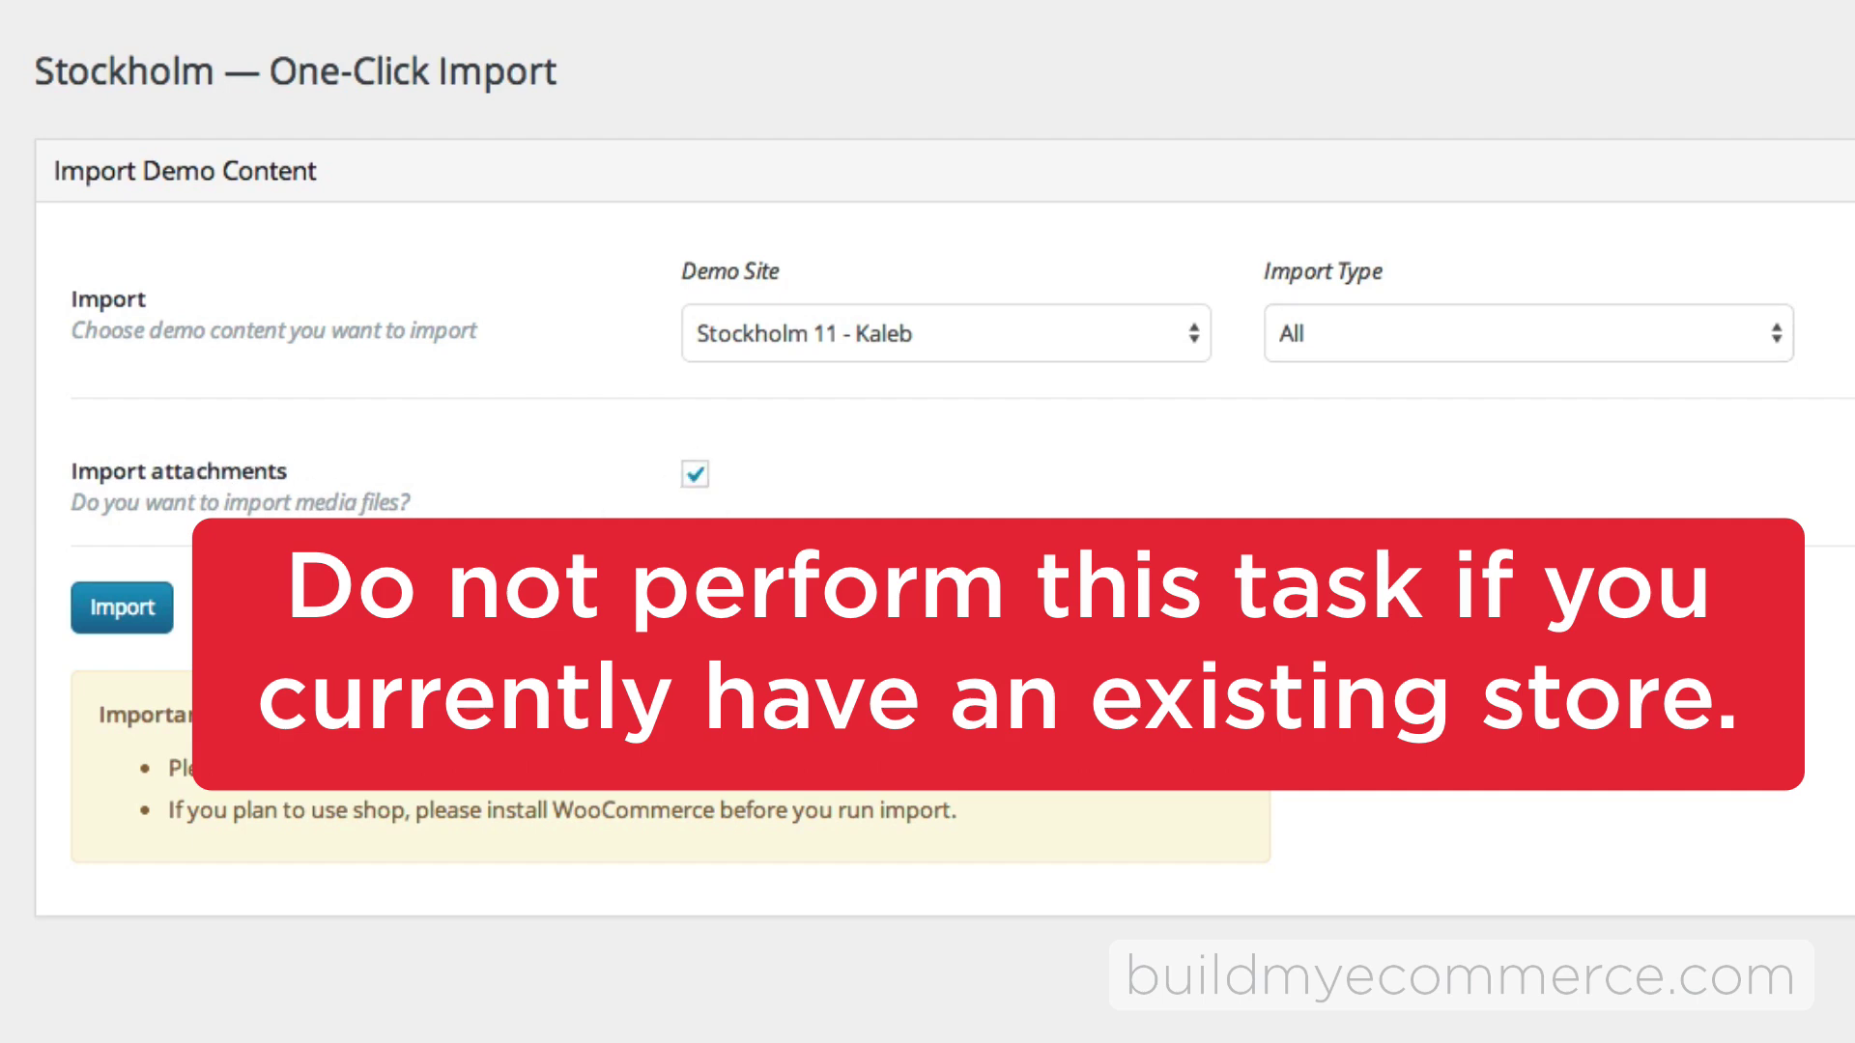
pyautogui.click(123, 609)
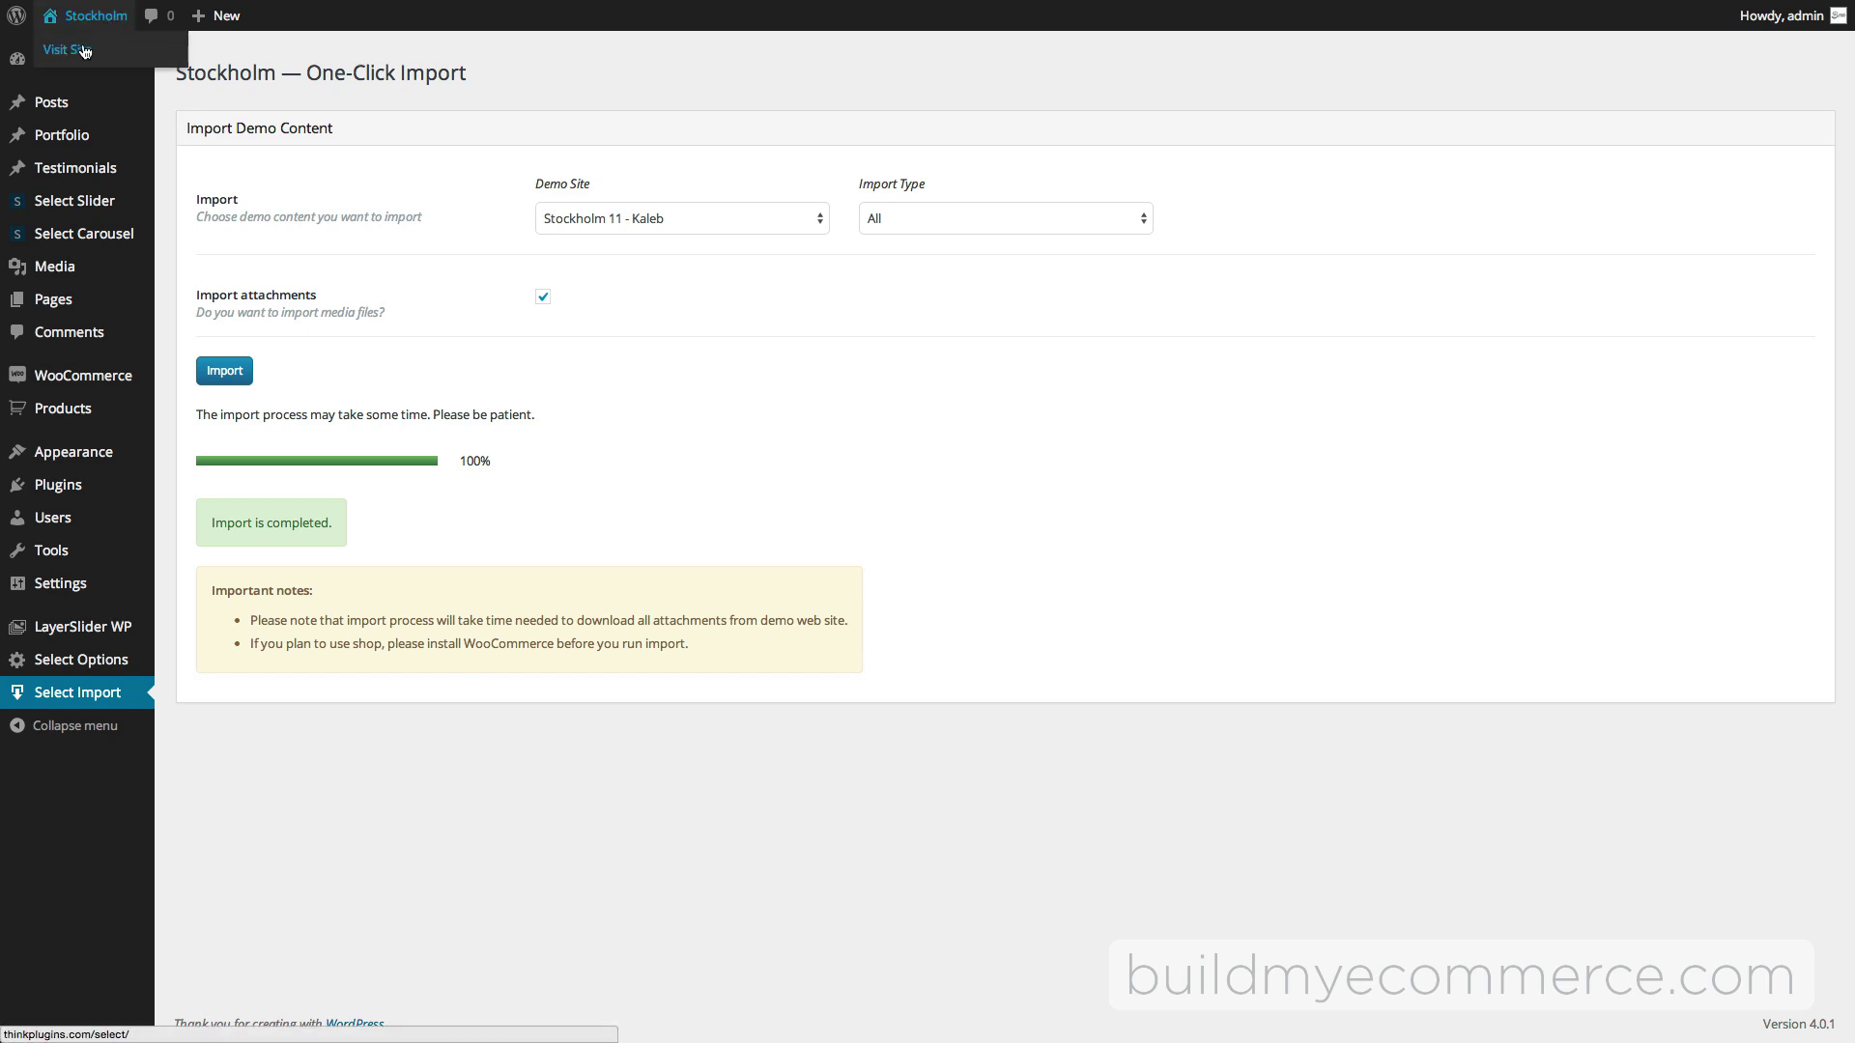
# Step: View the live store front end, then go back to the admin Dashboard
pyautogui.click(79, 56)
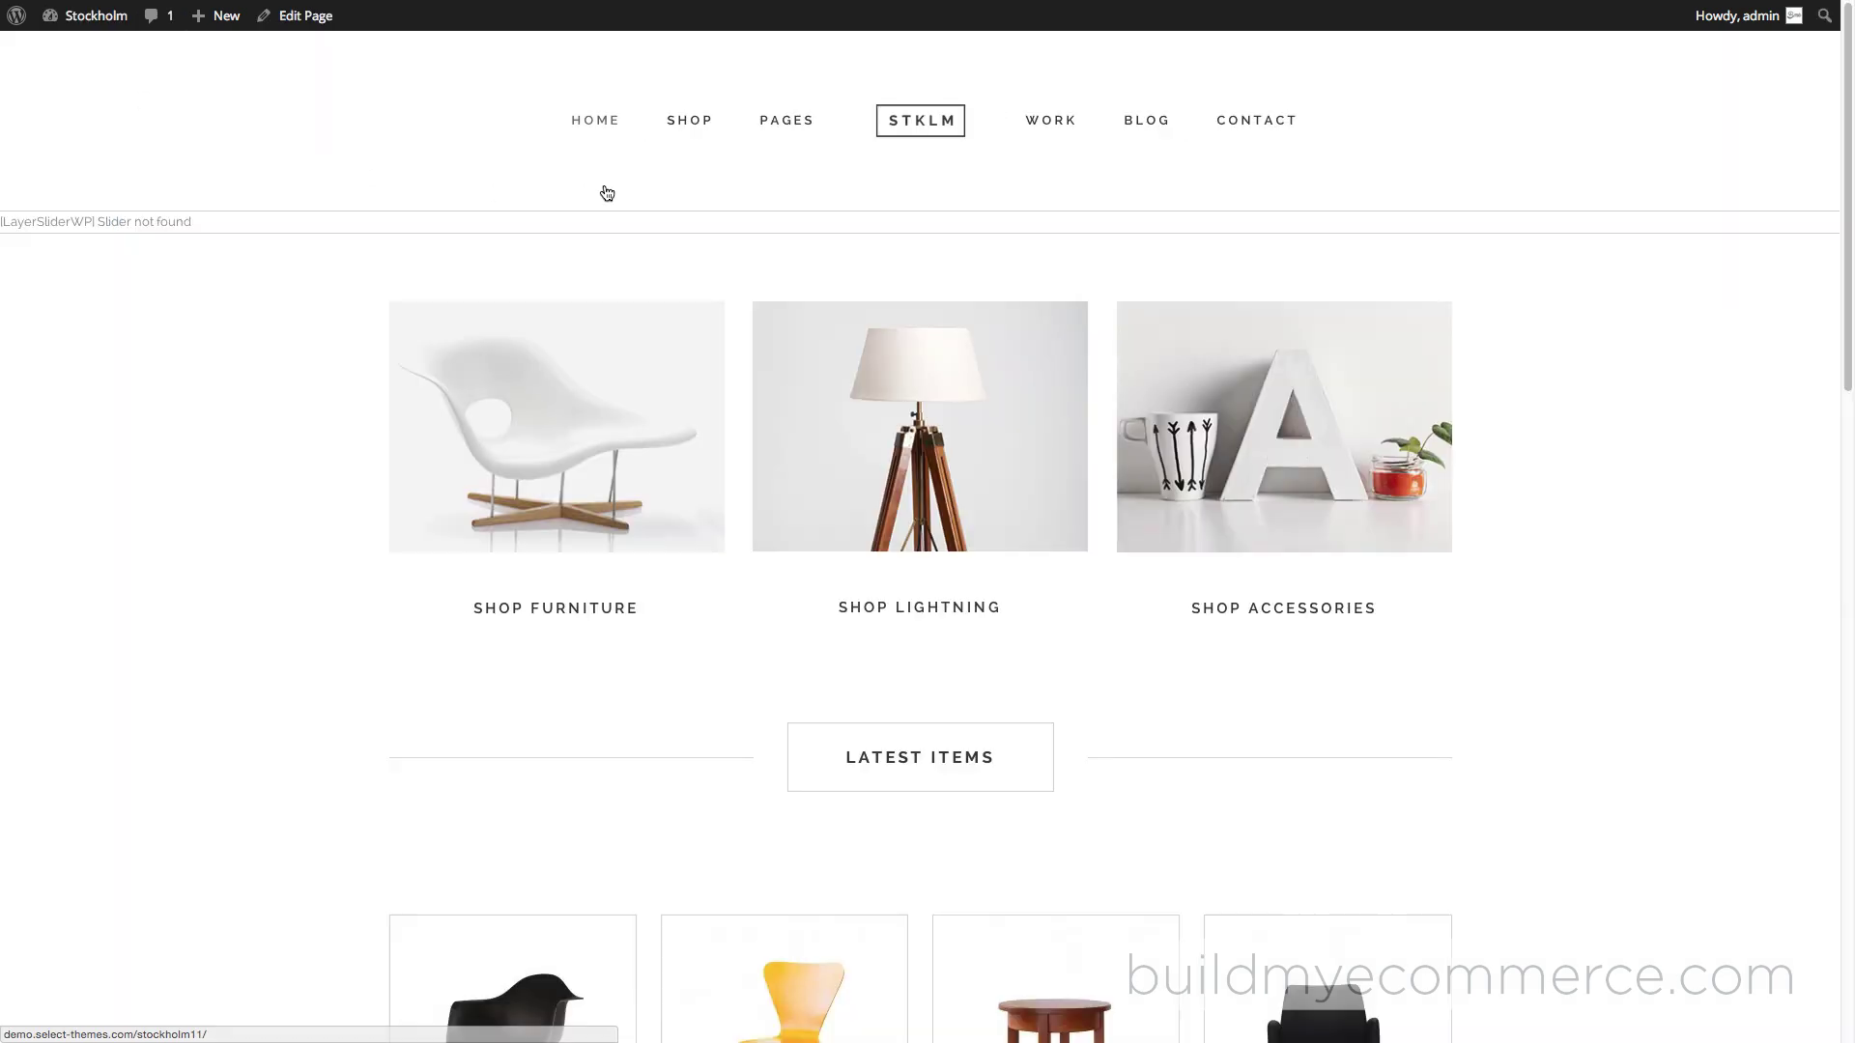
pyautogui.moveTo(1842, 154); pyautogui.dragTo(1803, 77)
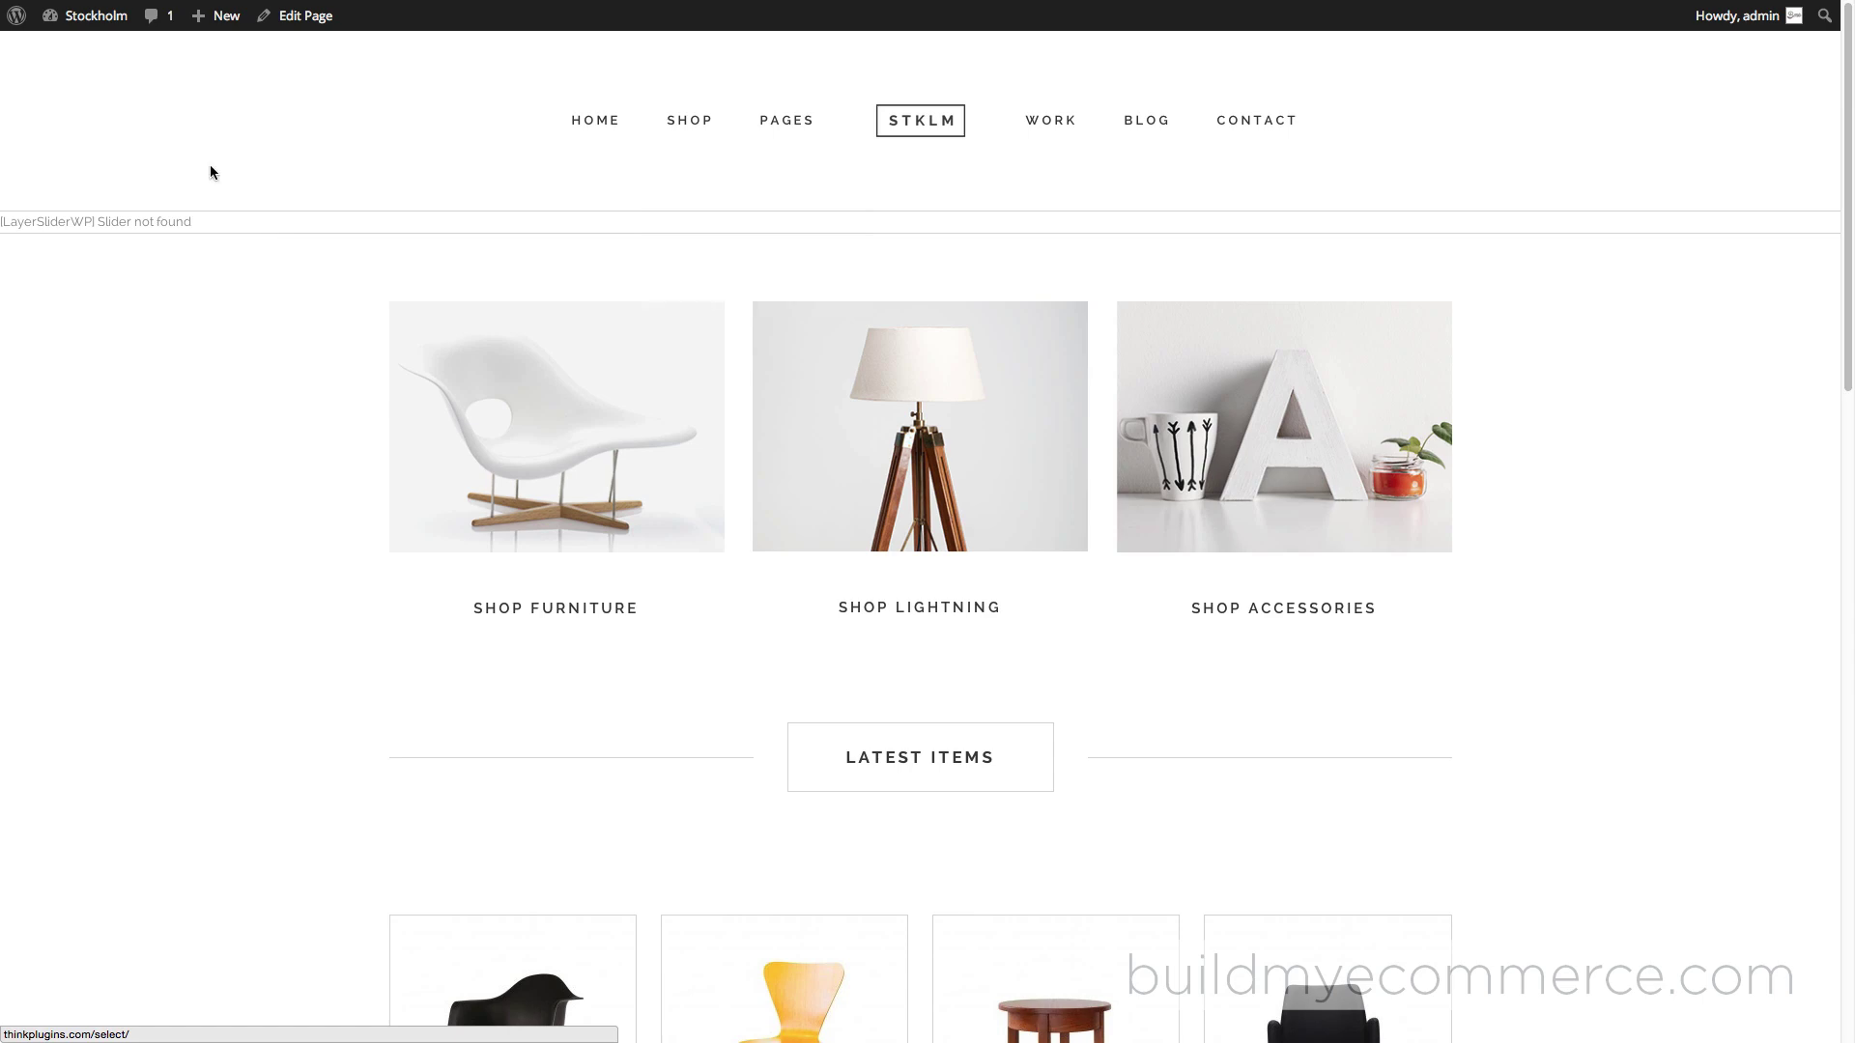
pyautogui.moveTo(97, 15)
pyautogui.click(96, 51)
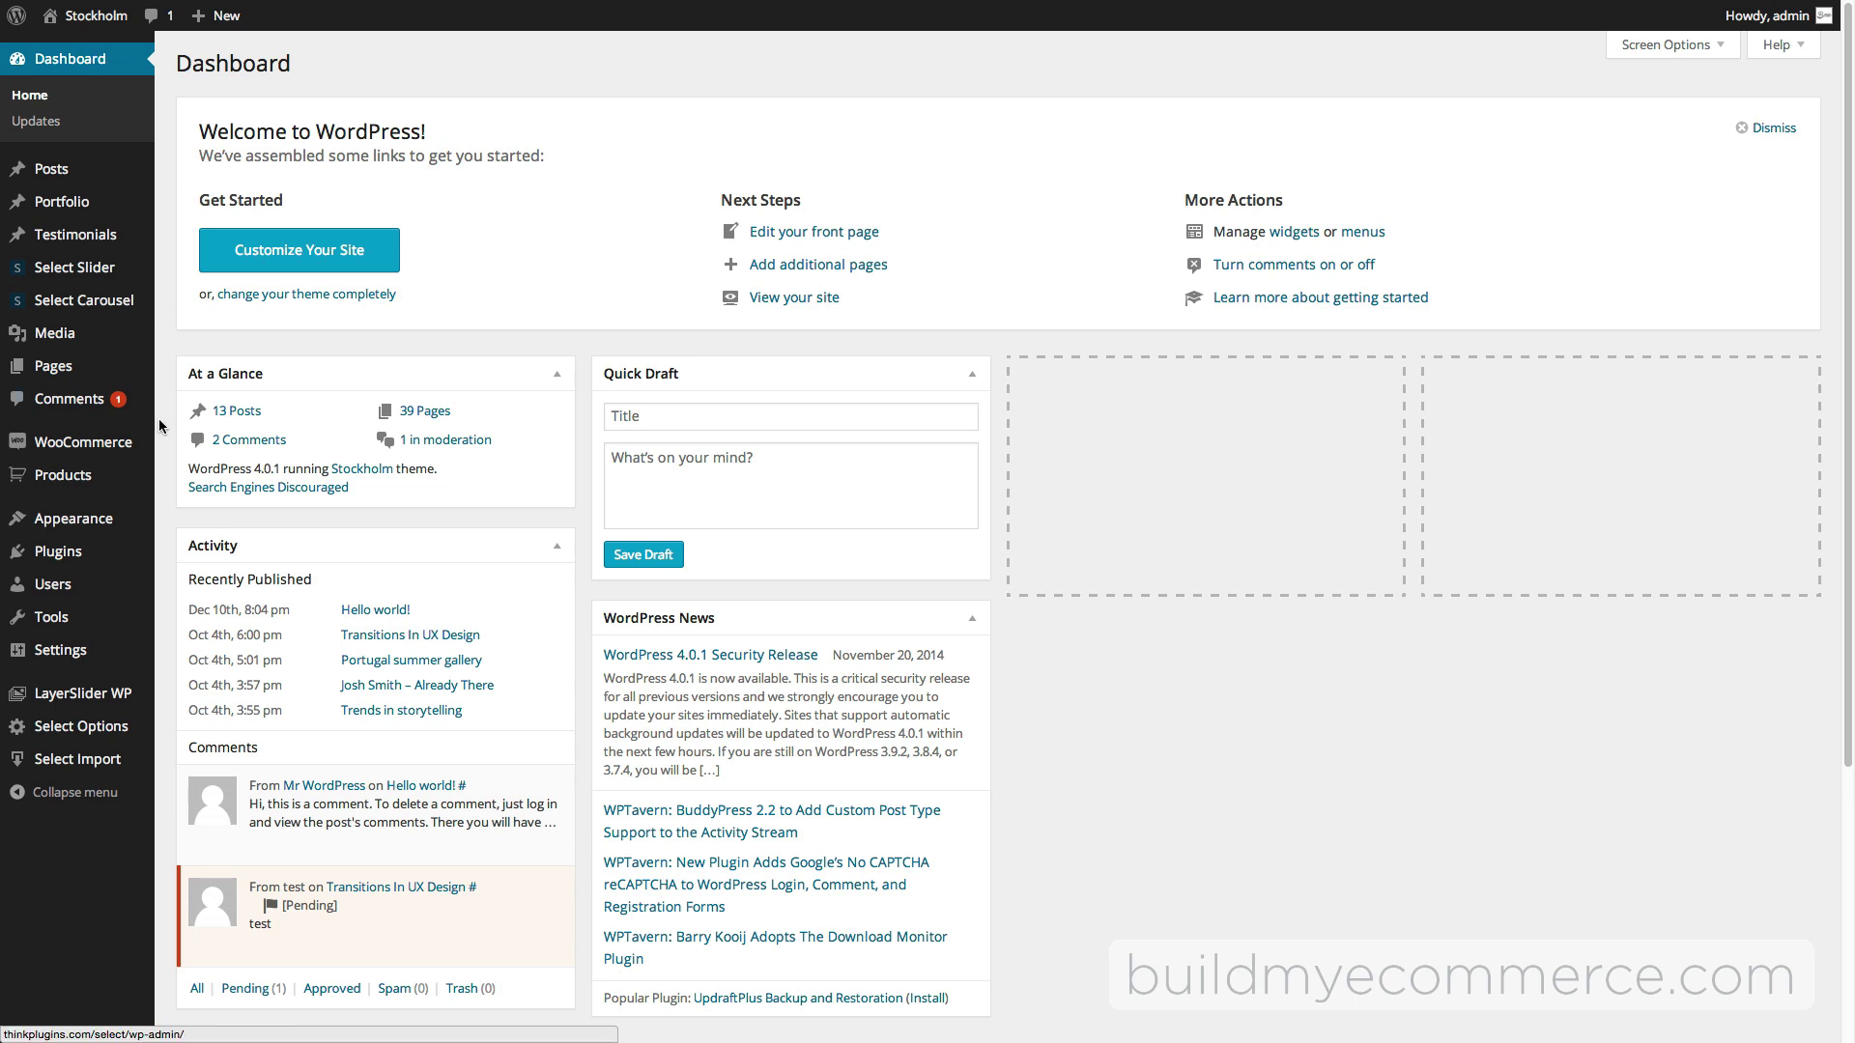
# Step: On the LayerSlider page, import LayerSlider_Export_Stockholm11.zip from the xml export folder
pyautogui.moveTo(96, 698)
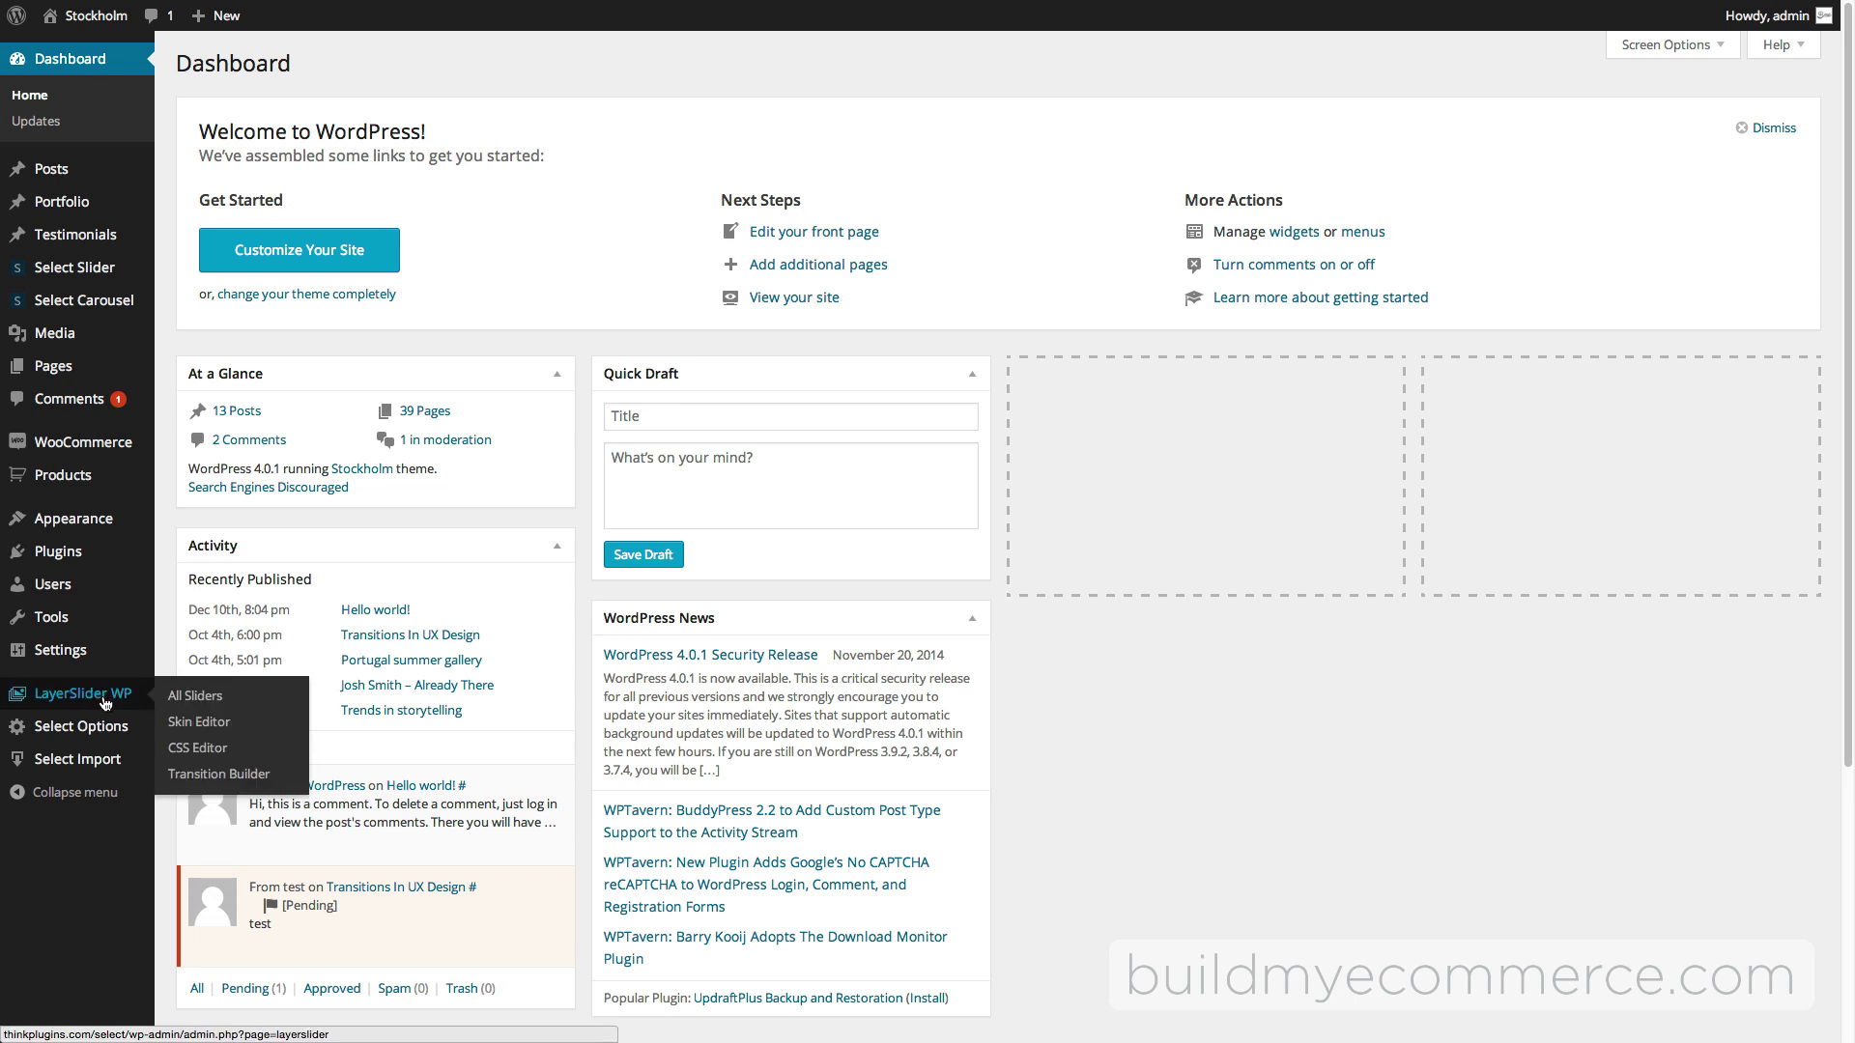
pyautogui.click(95, 702)
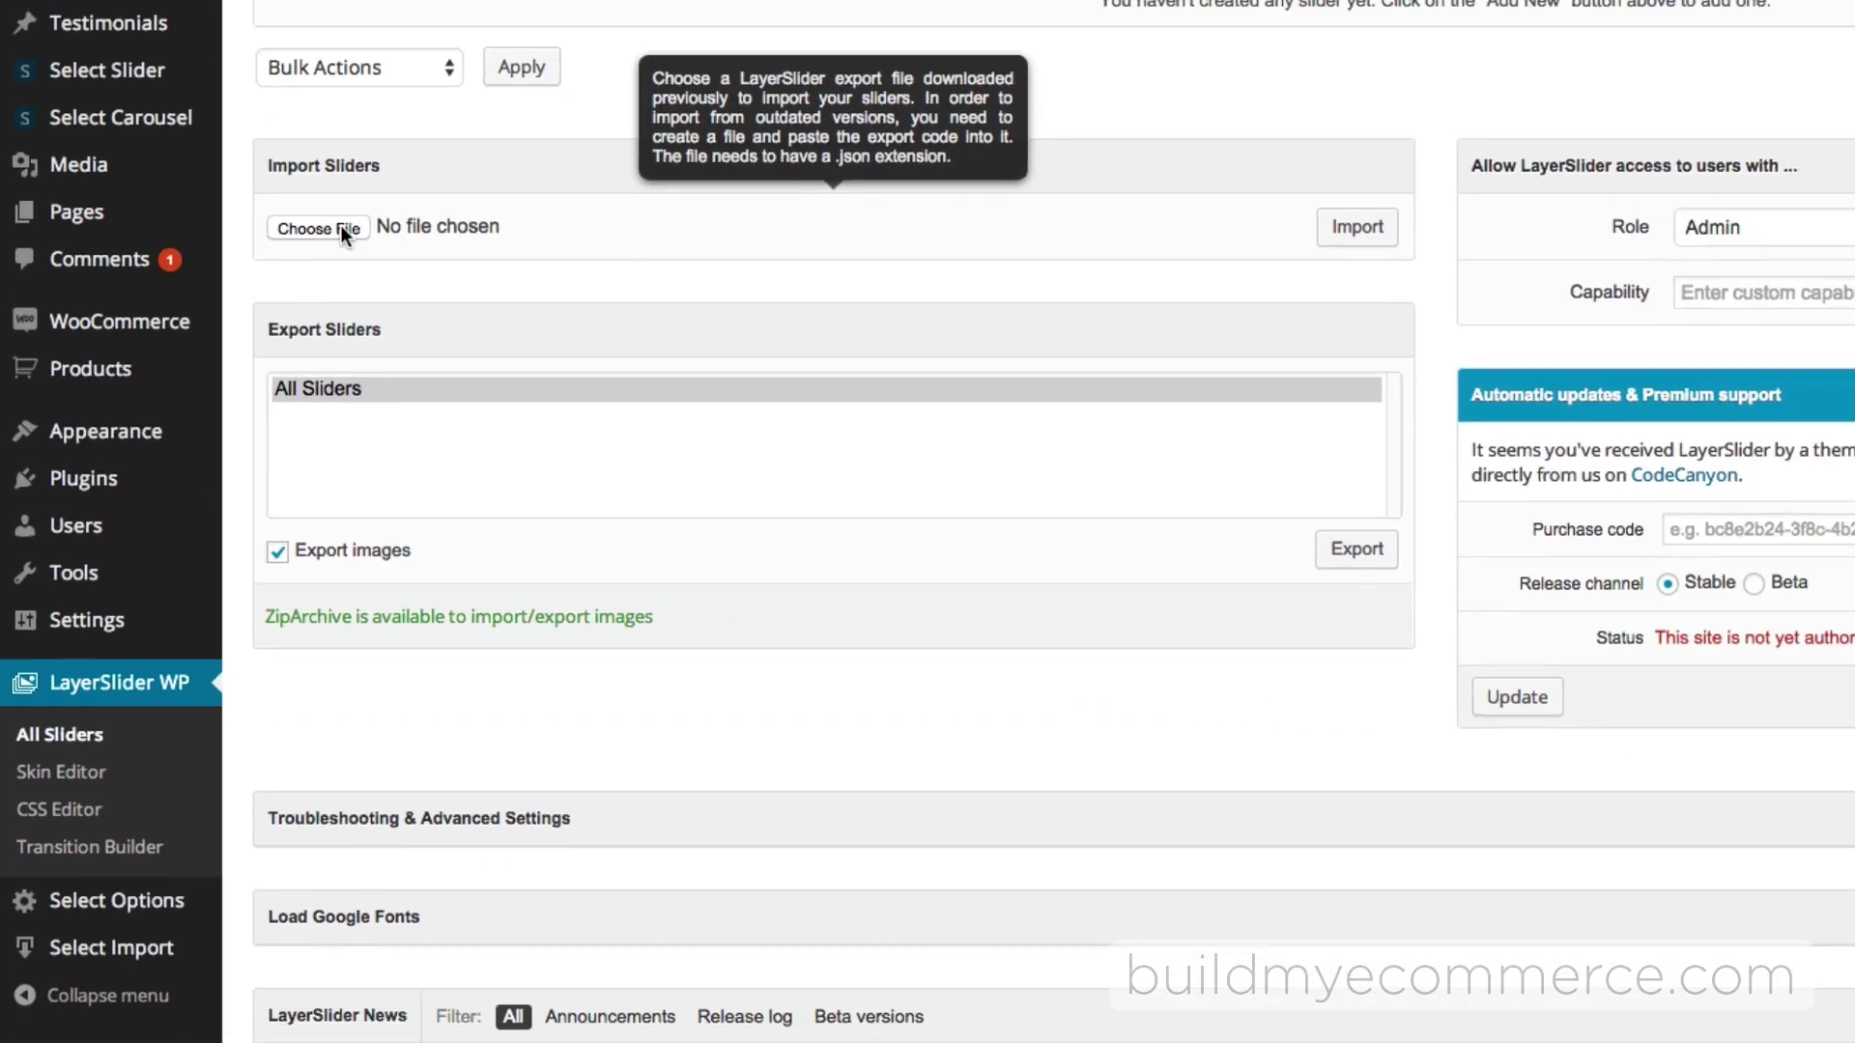
pyautogui.click(425, 164)
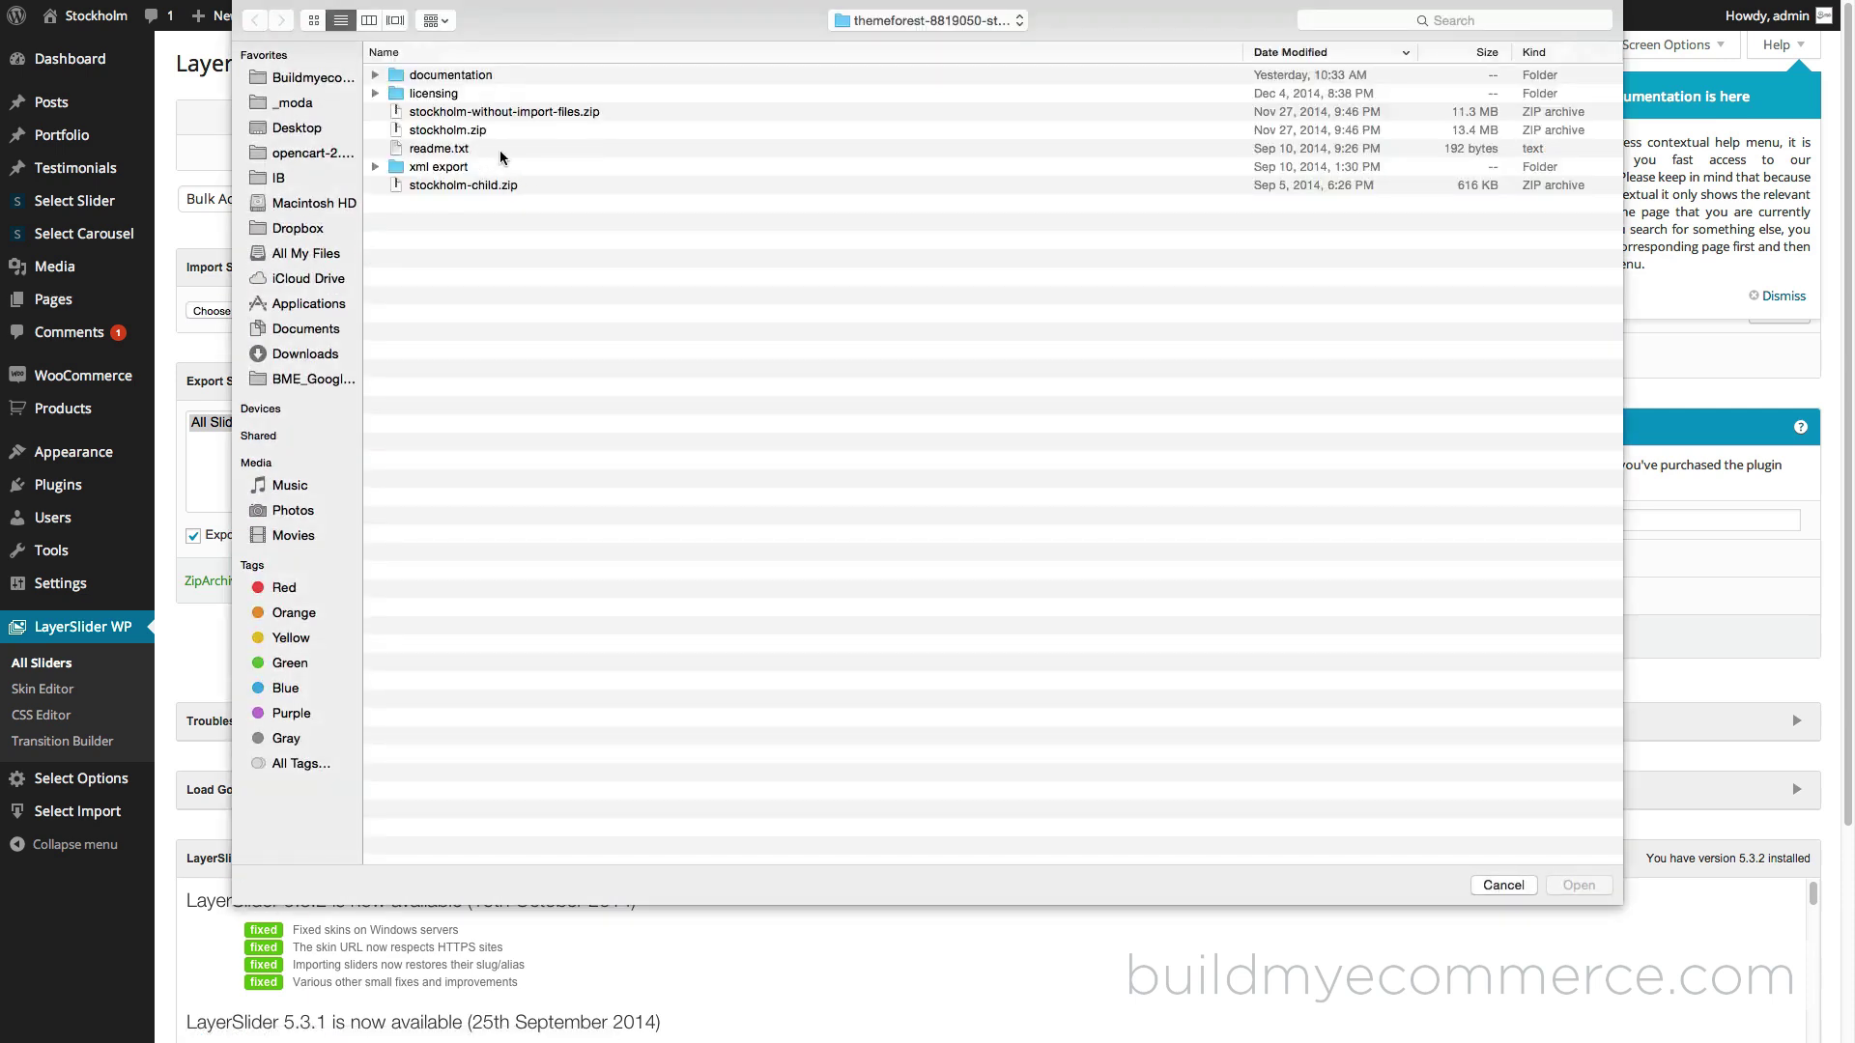
pyautogui.click(469, 171)
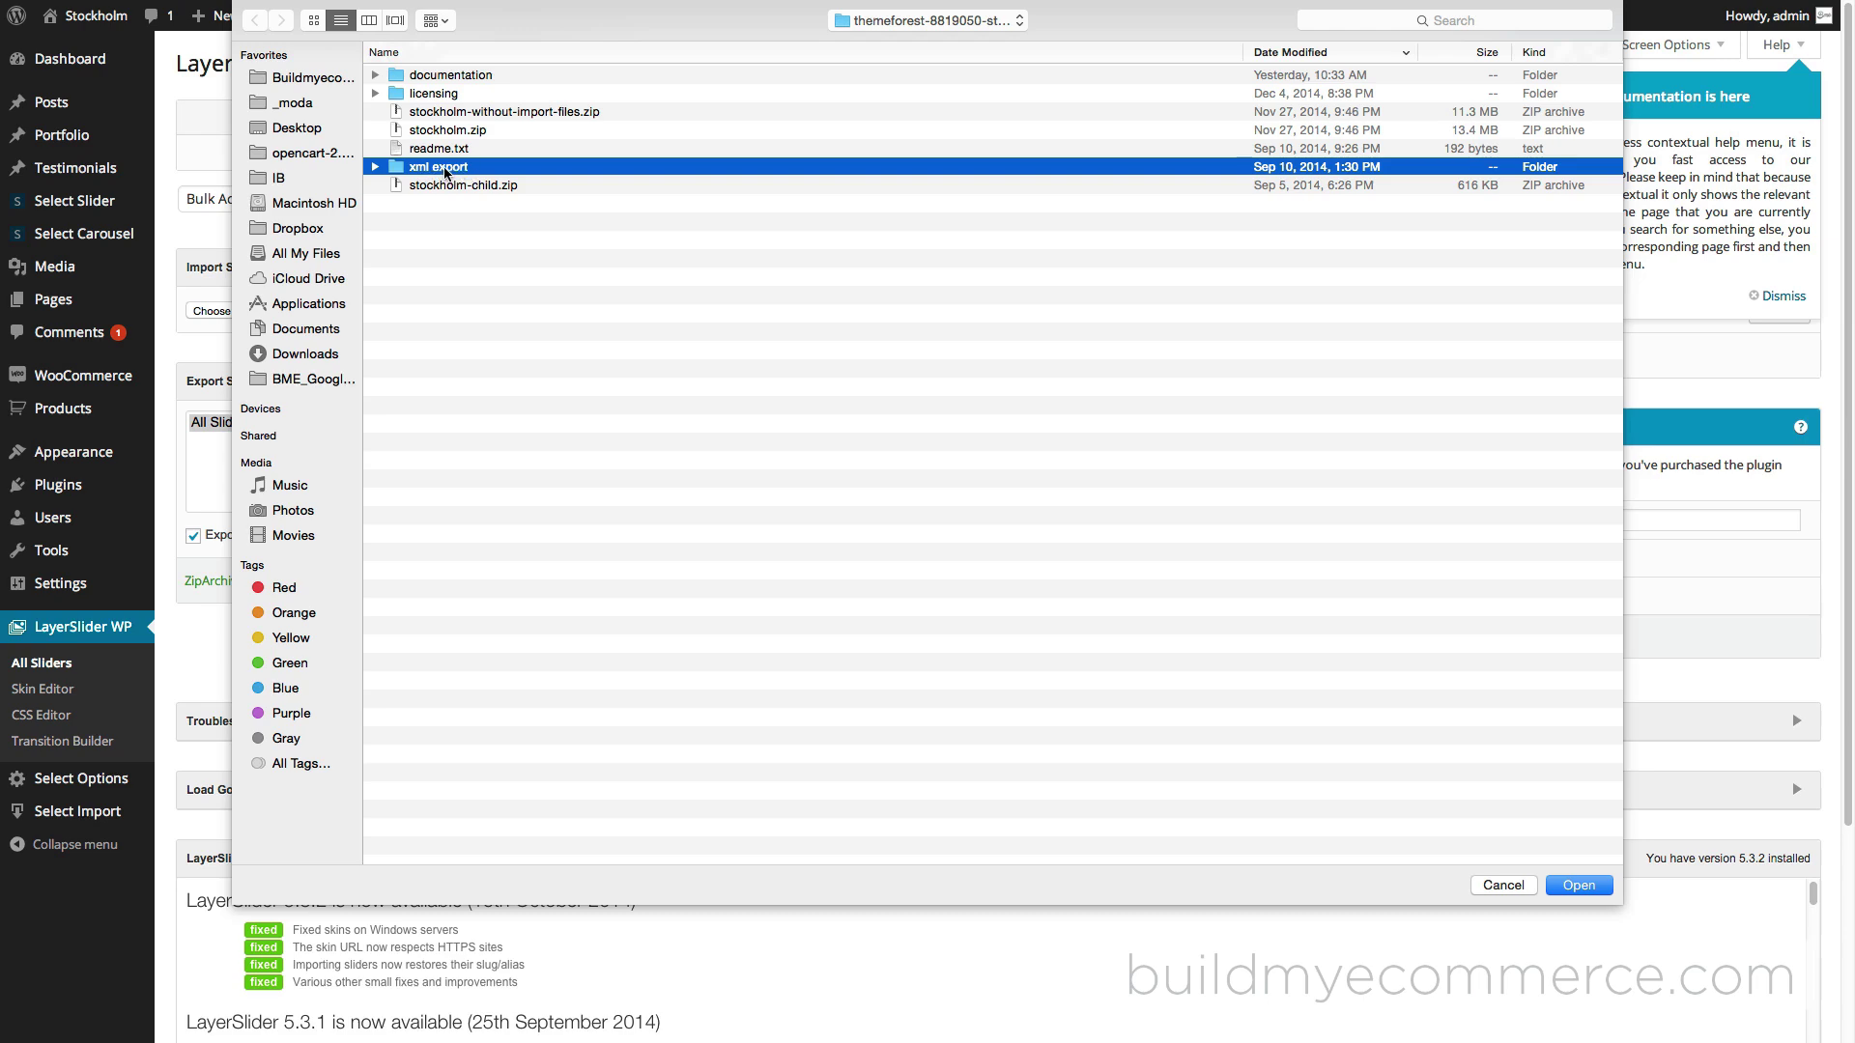
pyautogui.doubleClick(447, 171)
pyautogui.click(579, 490)
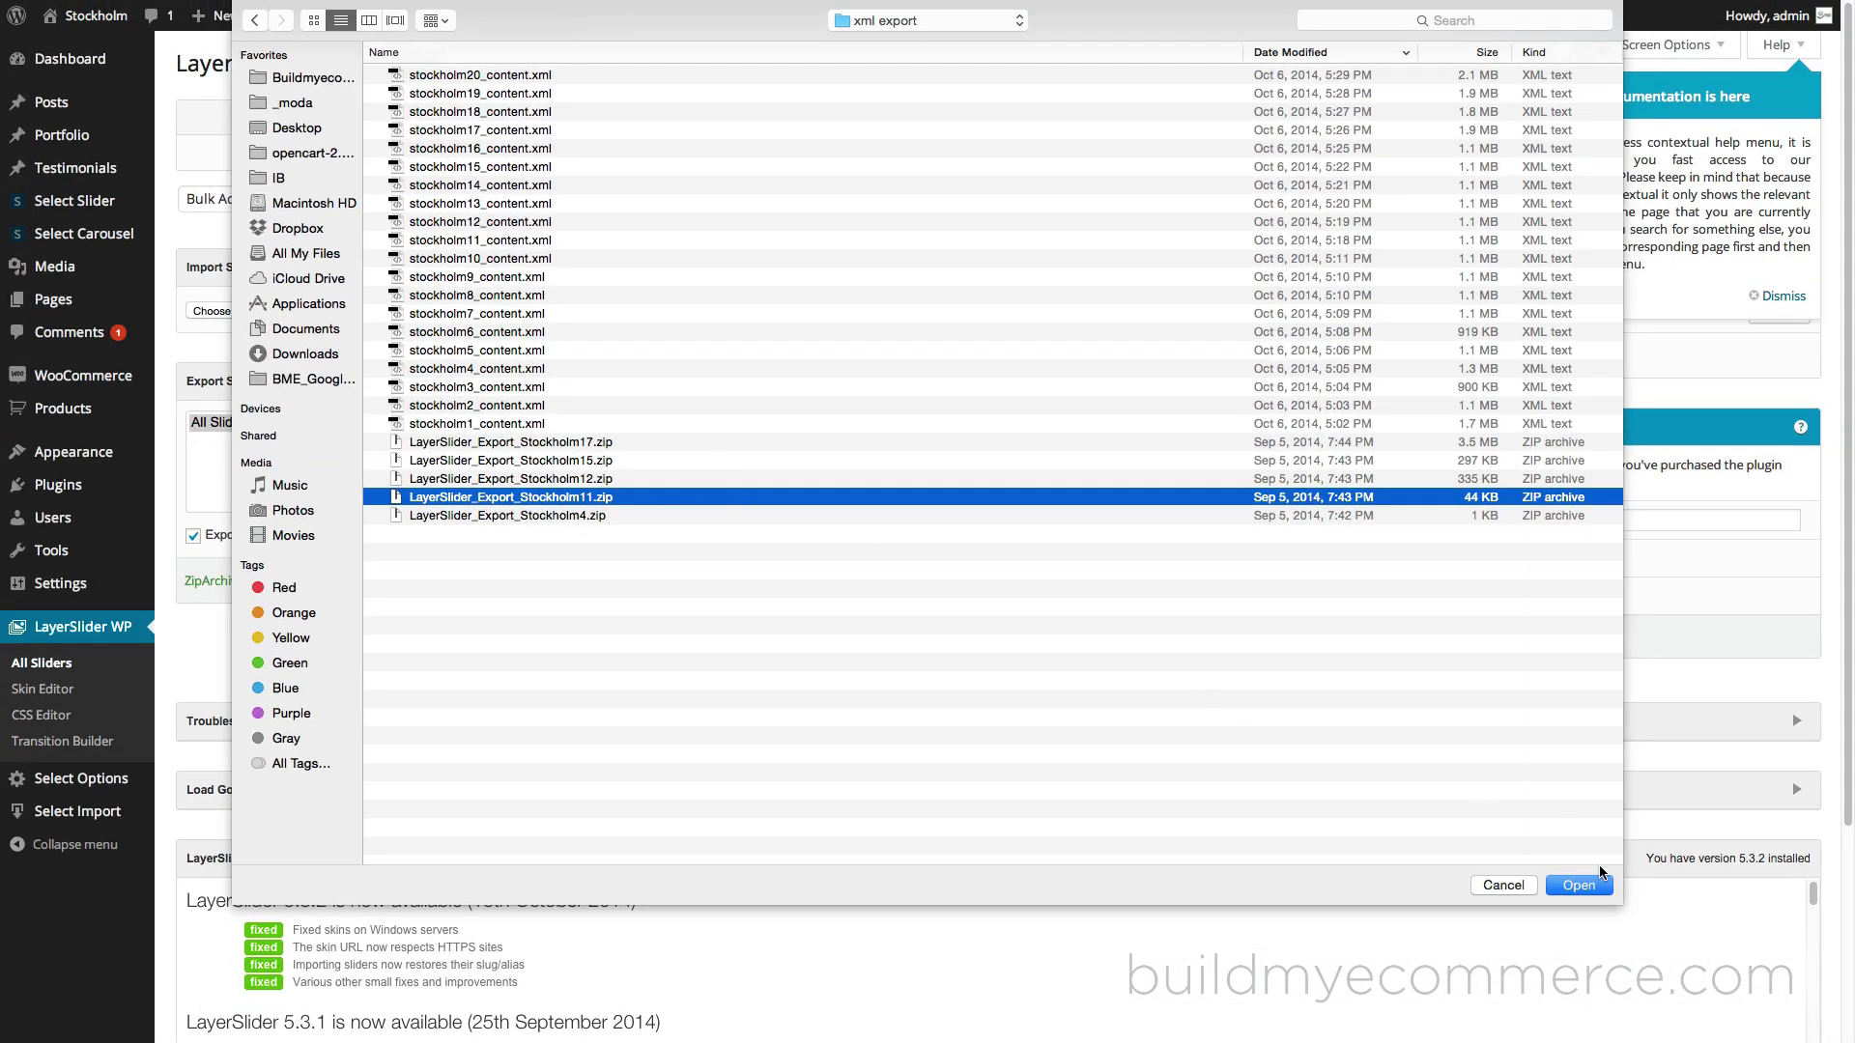
pyautogui.click(1578, 885)
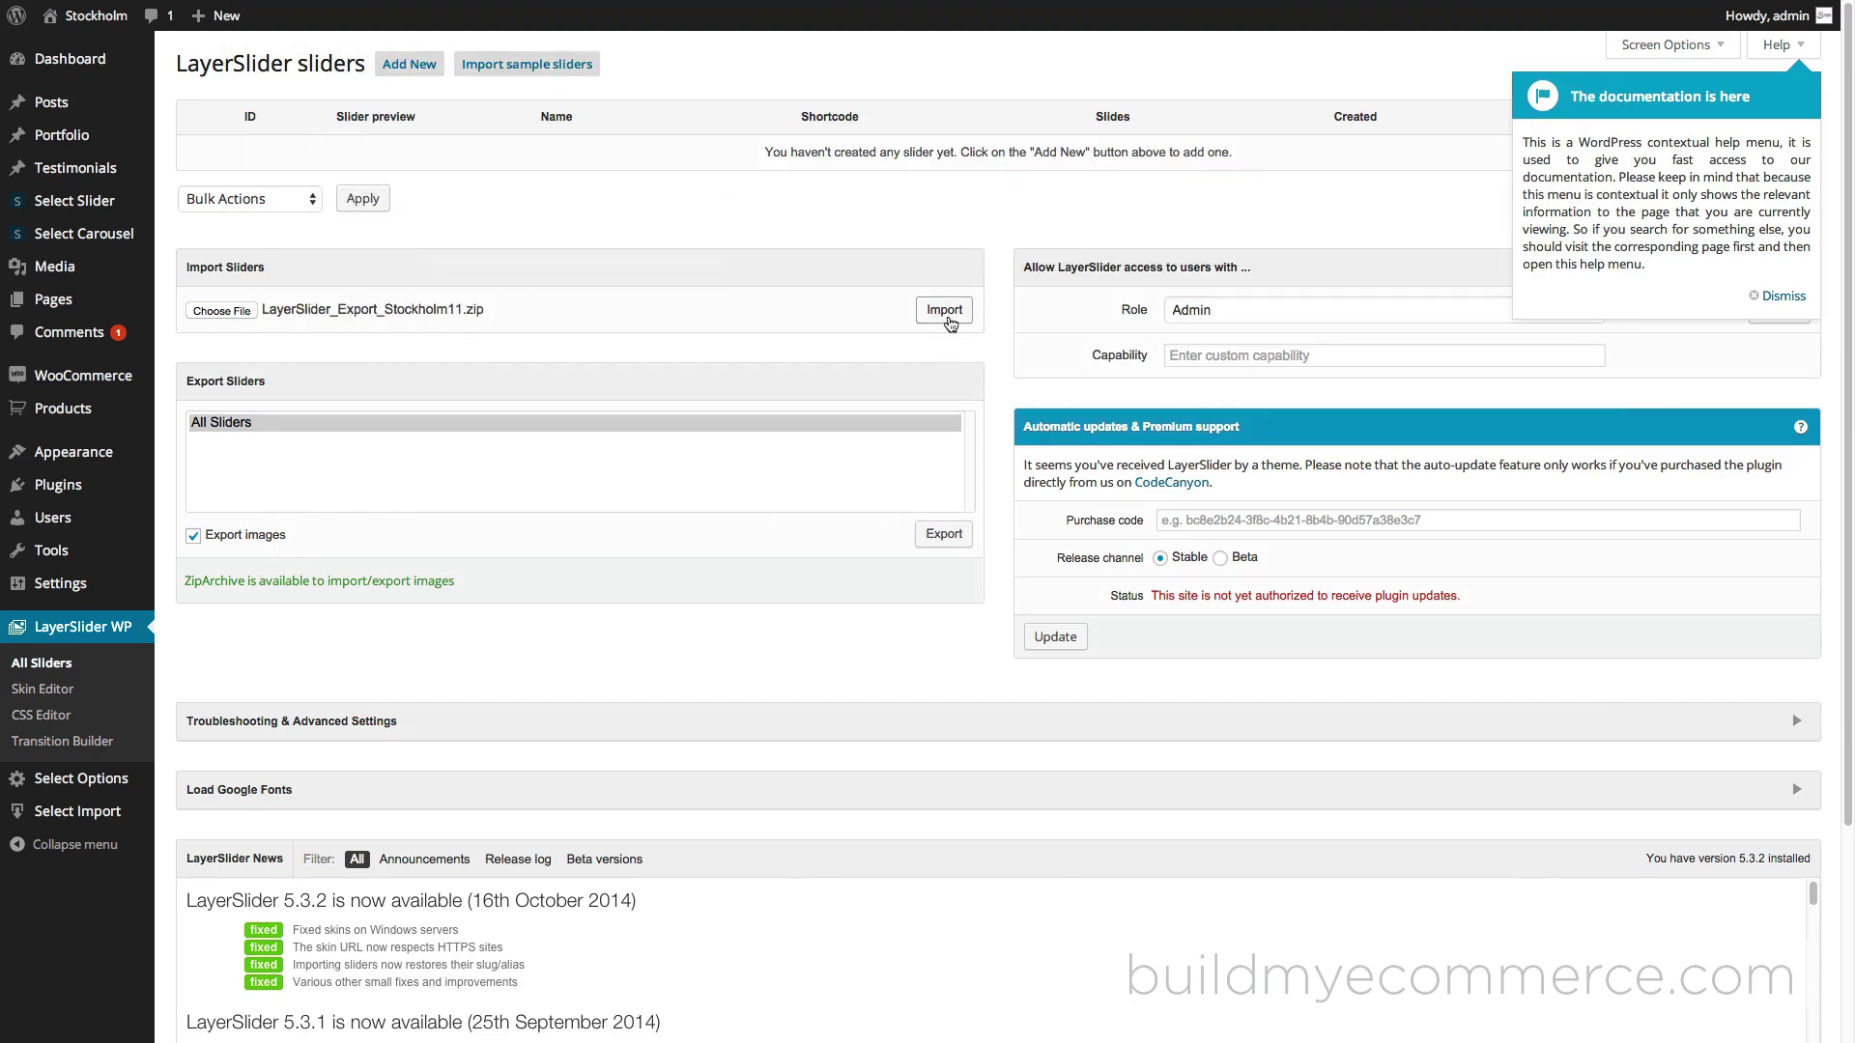
pyautogui.click(946, 315)
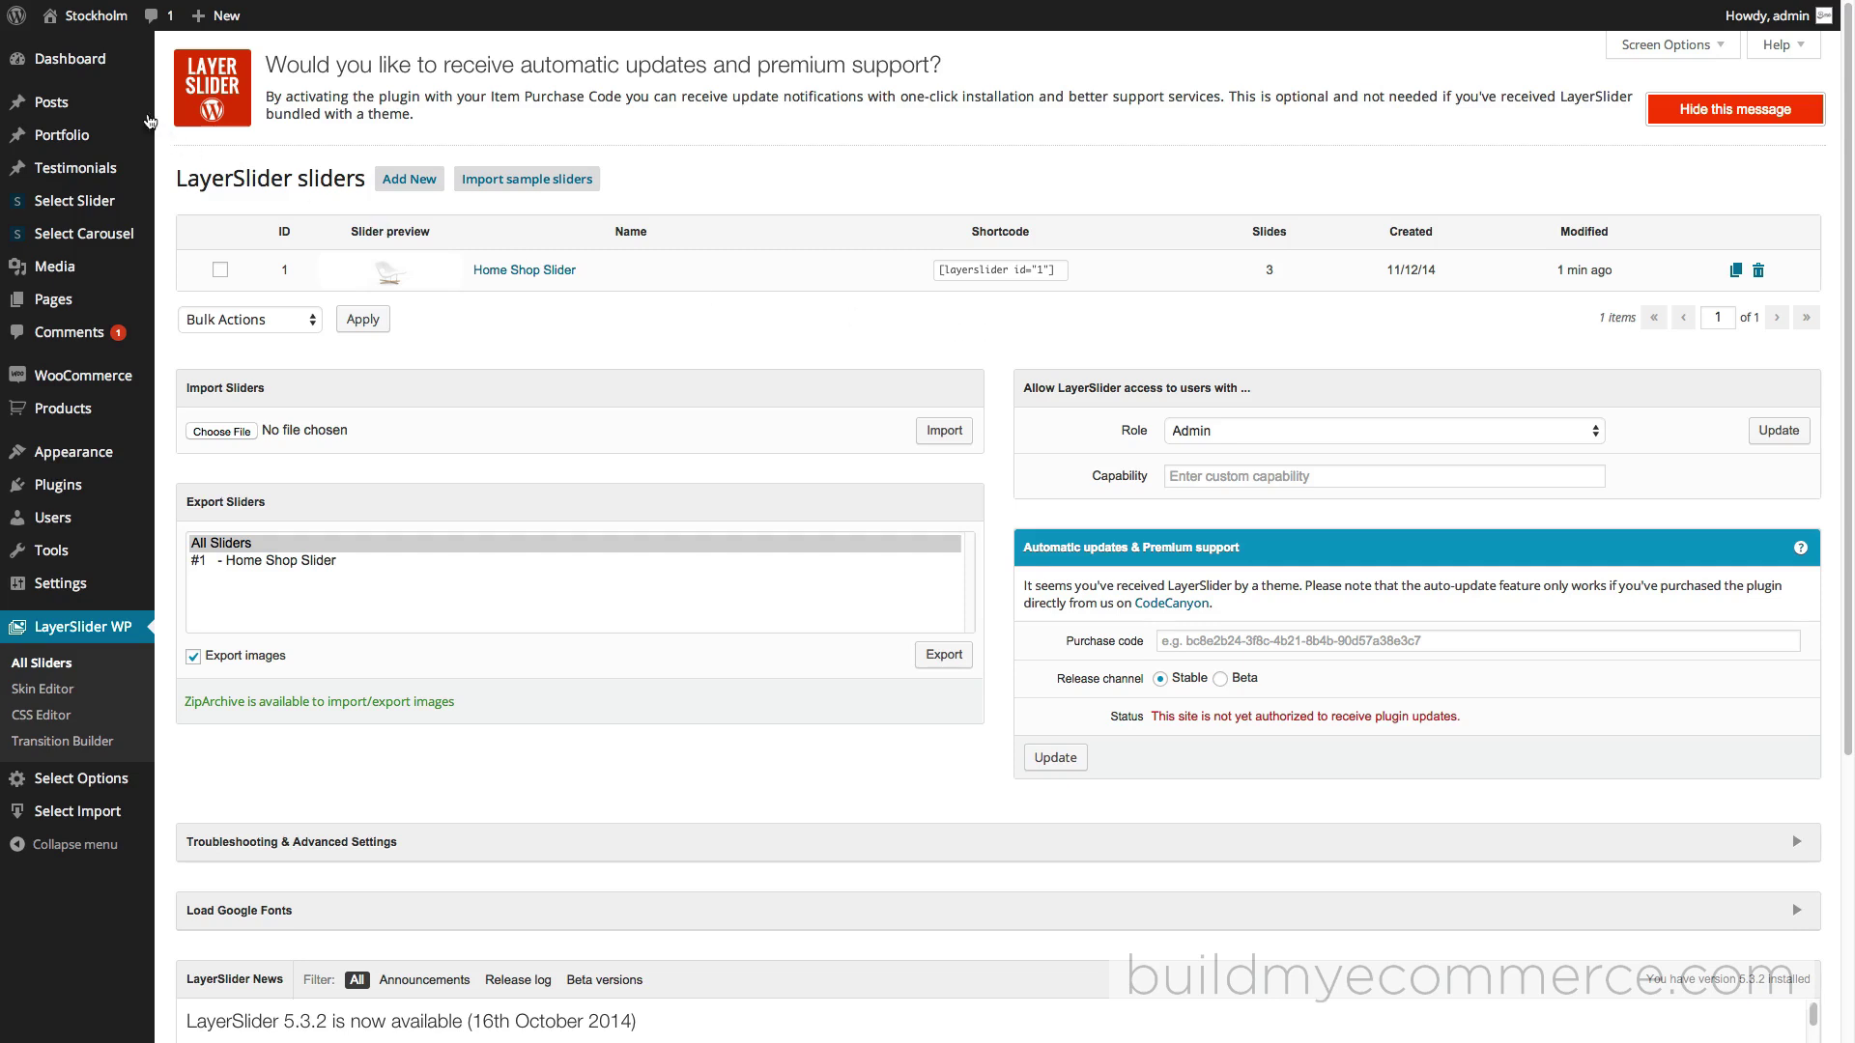
# Step: View the site's front page, then return to the Dashboard and the LayerSlider sliders page
pyautogui.moveTo(95, 16)
pyautogui.click(85, 56)
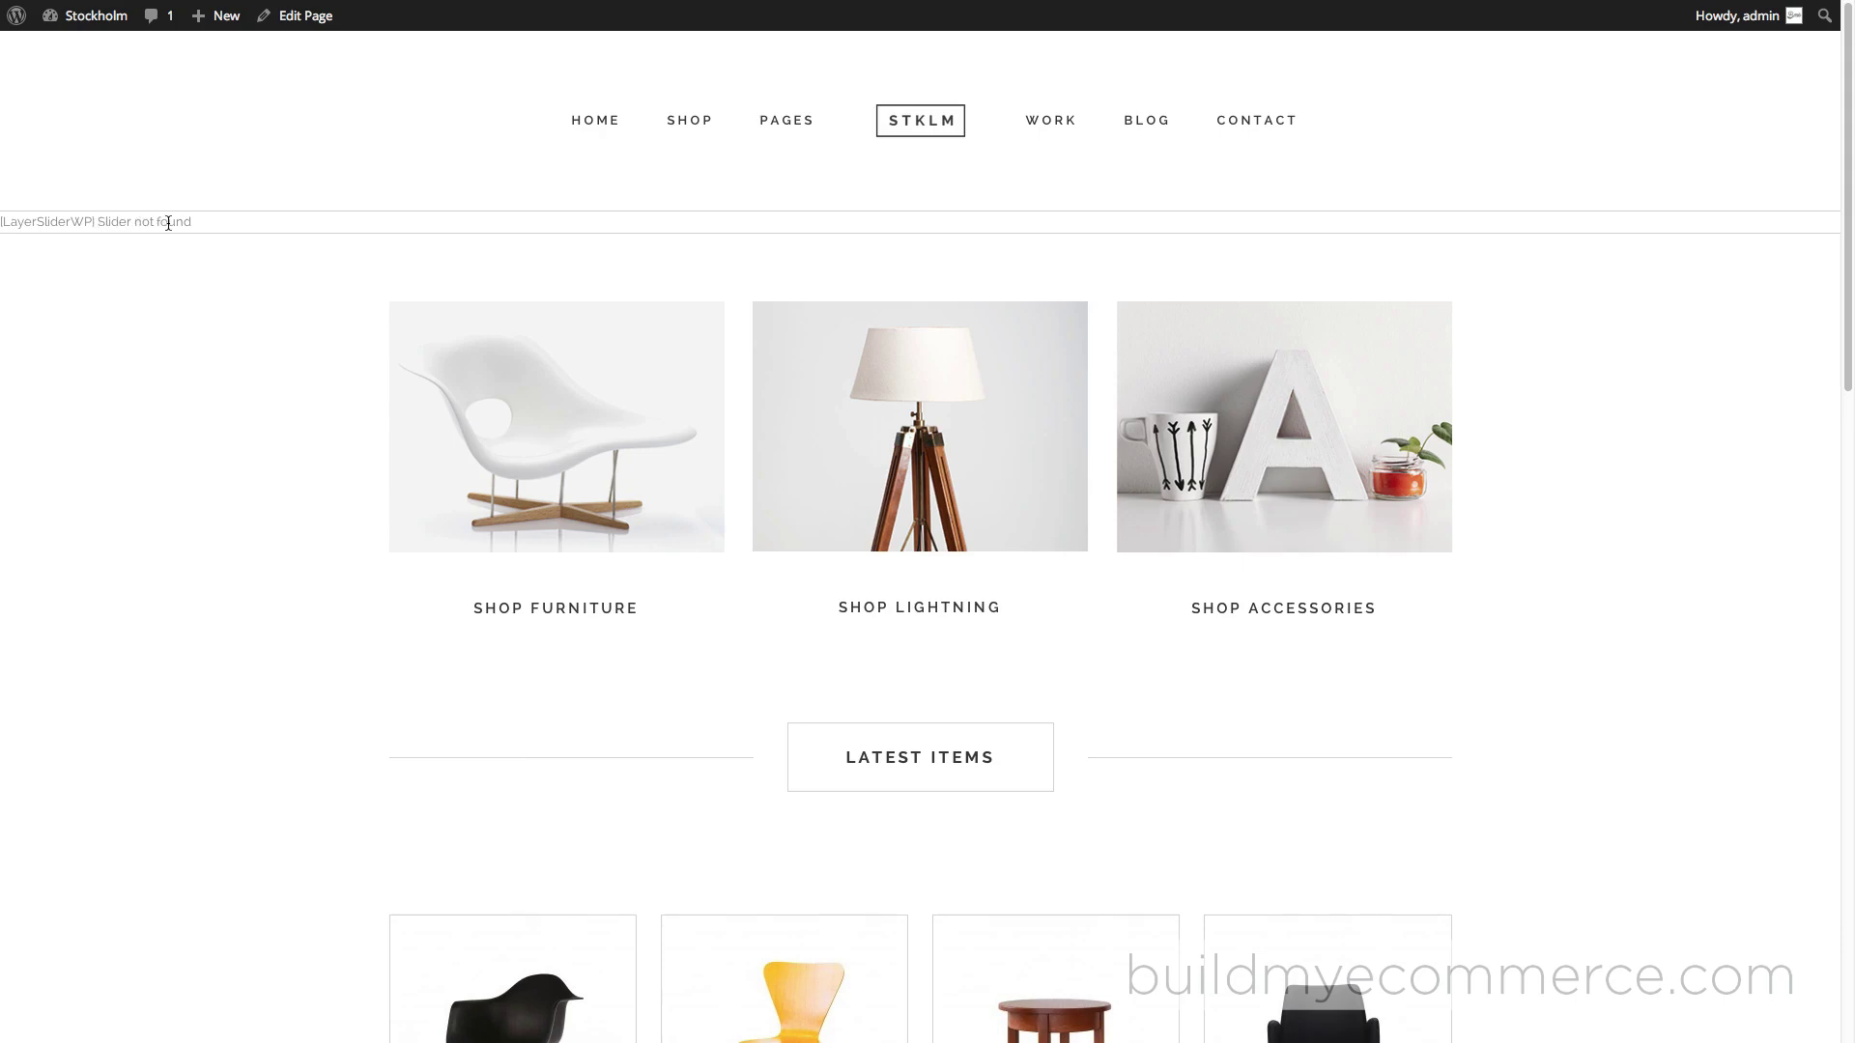
pyautogui.click(87, 17)
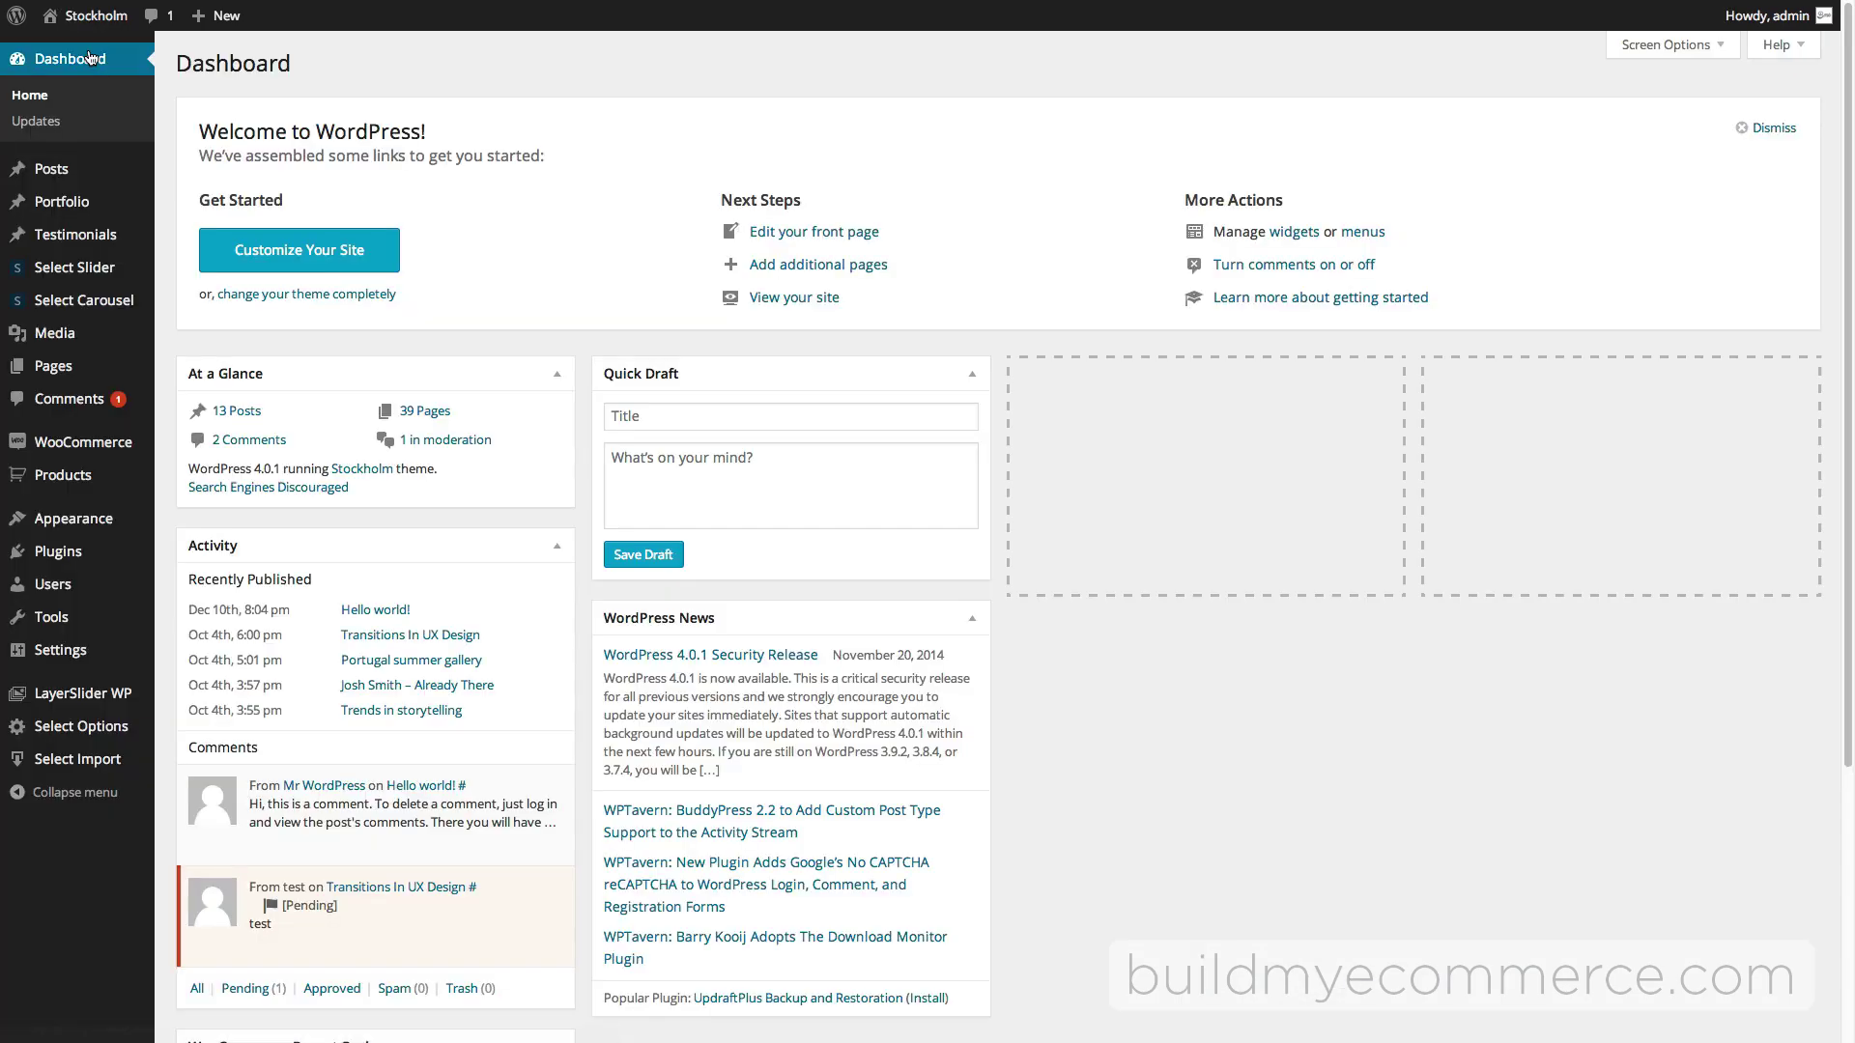
pyautogui.click(92, 701)
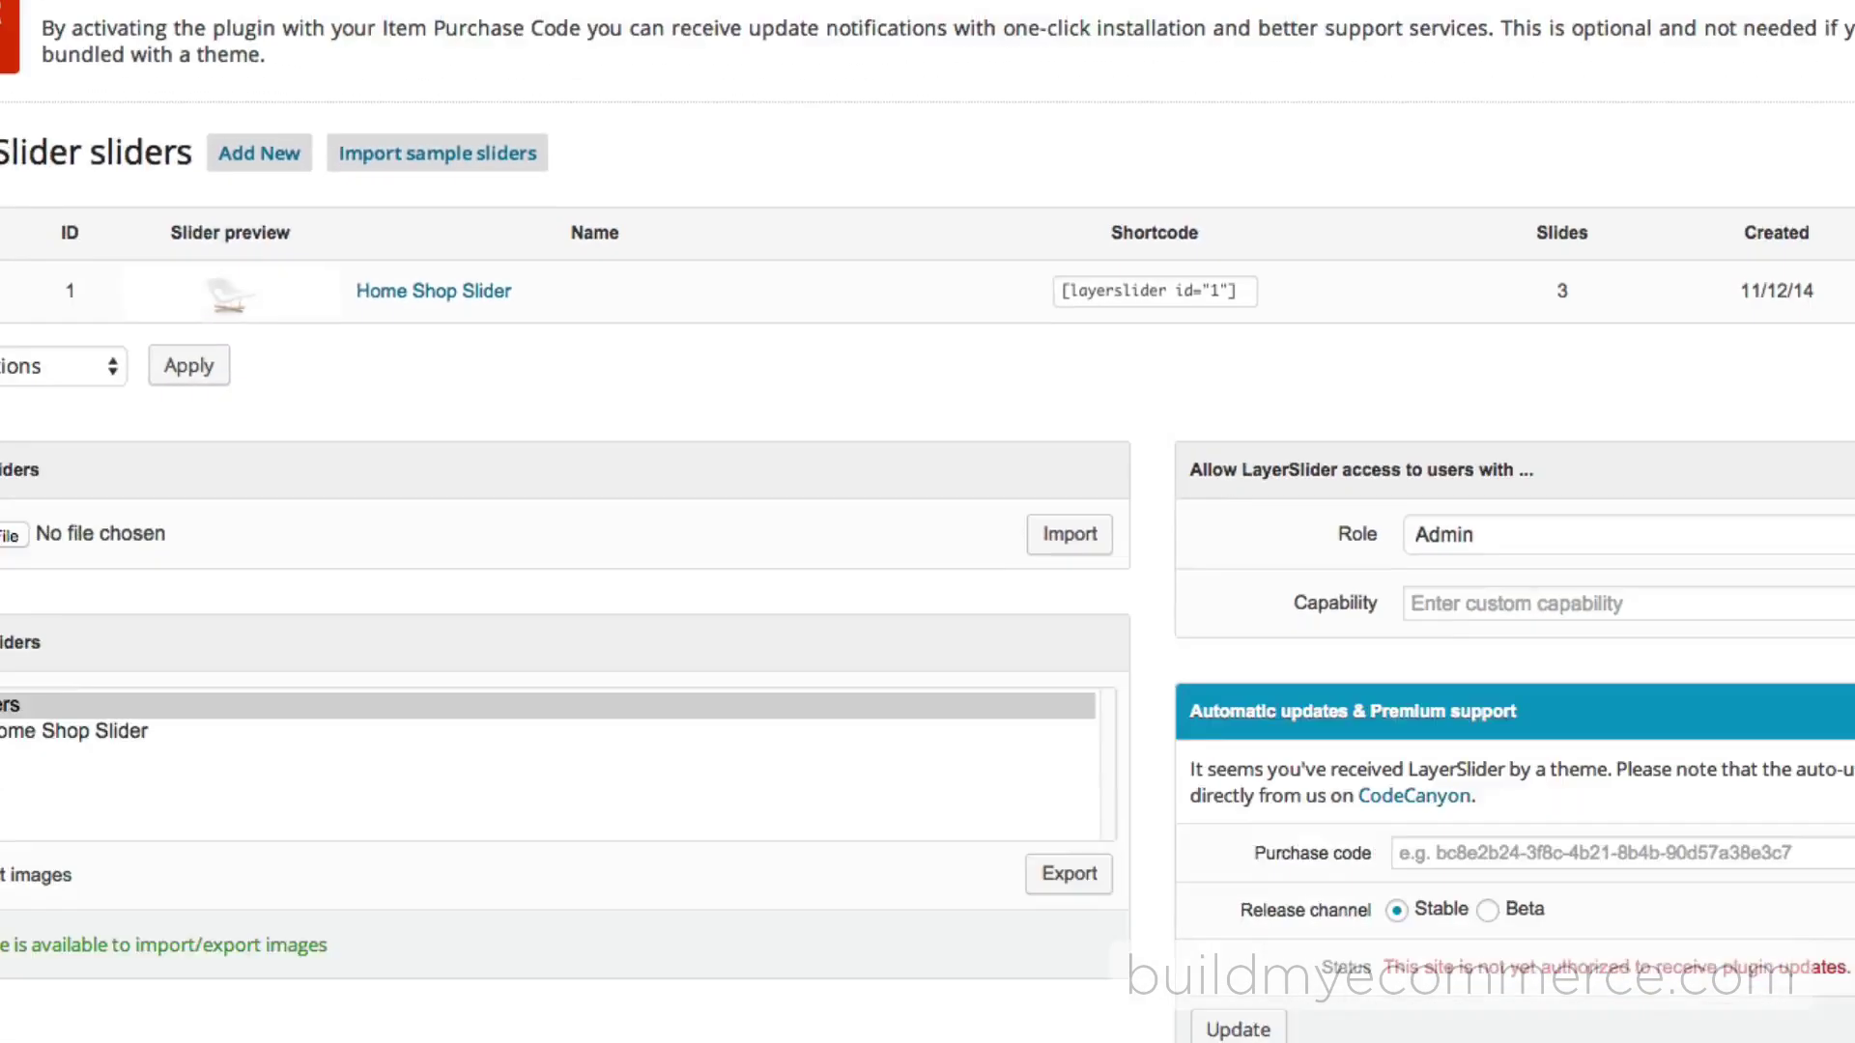
# Step: Go to page 2 of All Pages and edit Home Shop in Visual Composer
pyautogui.moveTo(58, 300)
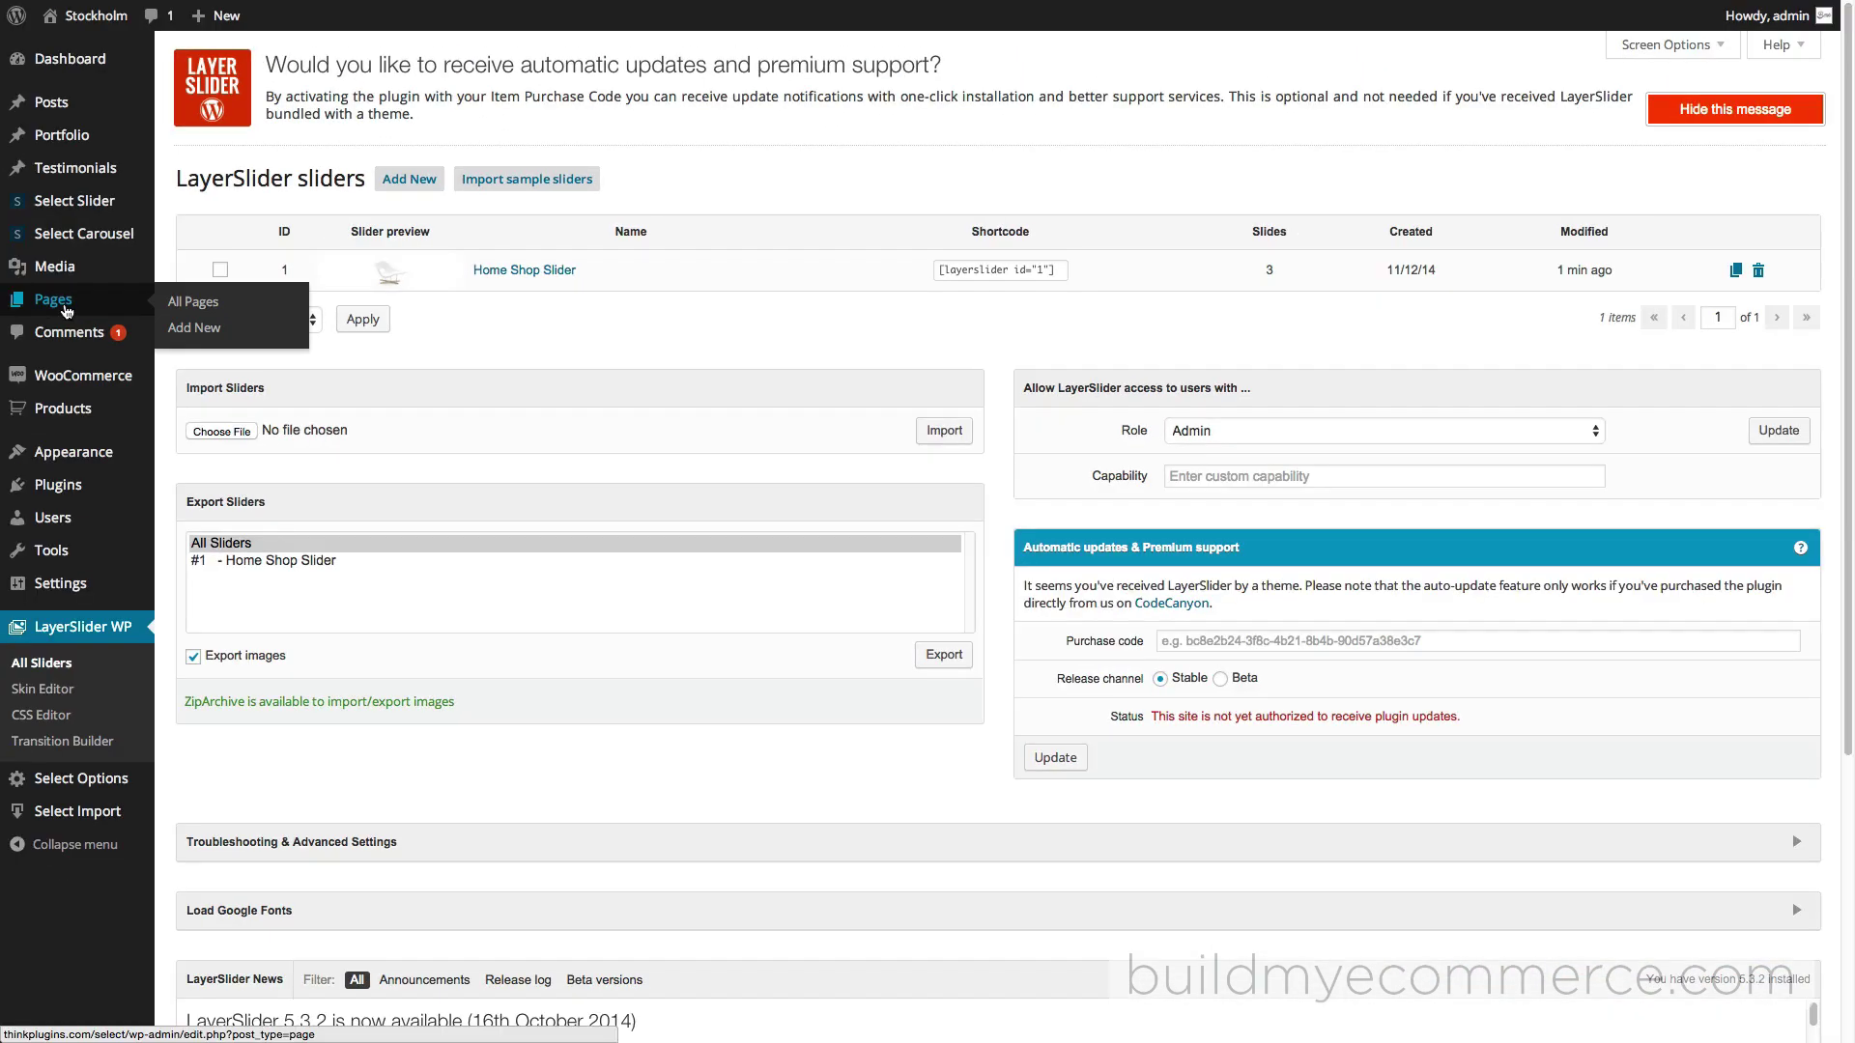
pyautogui.click(204, 308)
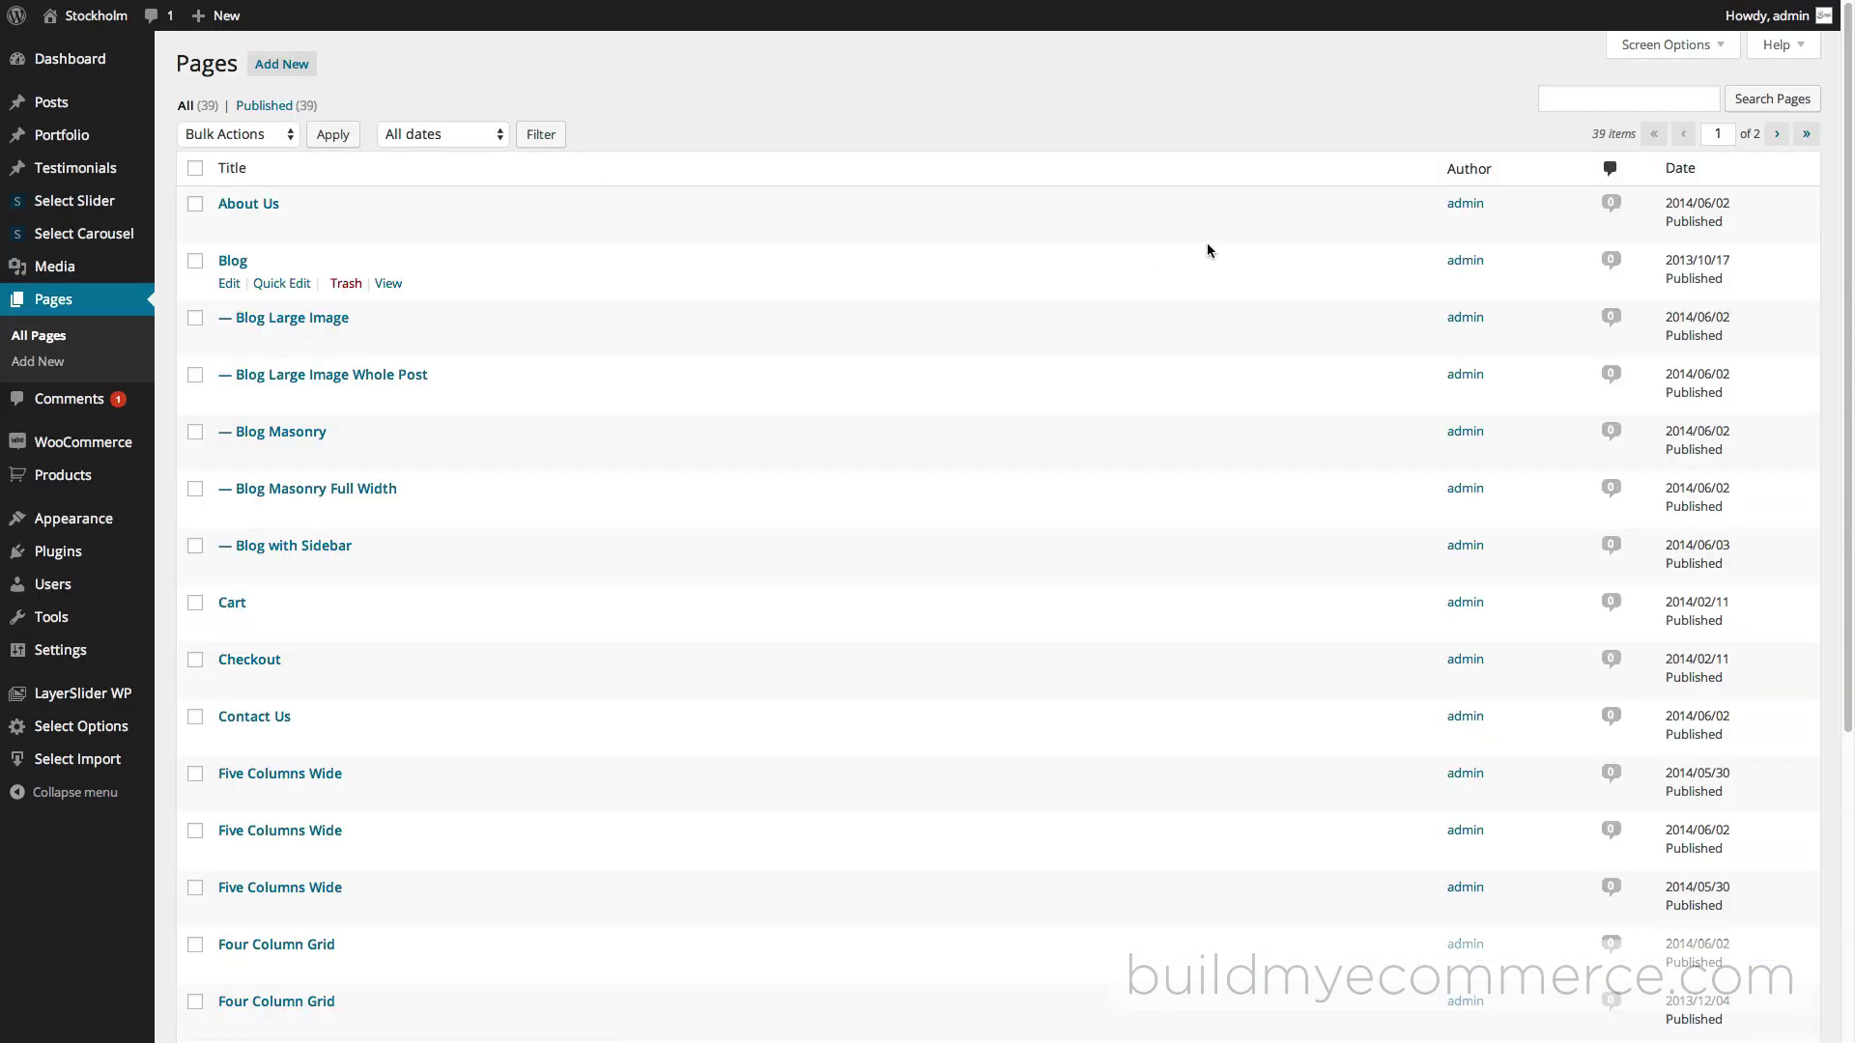
pyautogui.click(1778, 135)
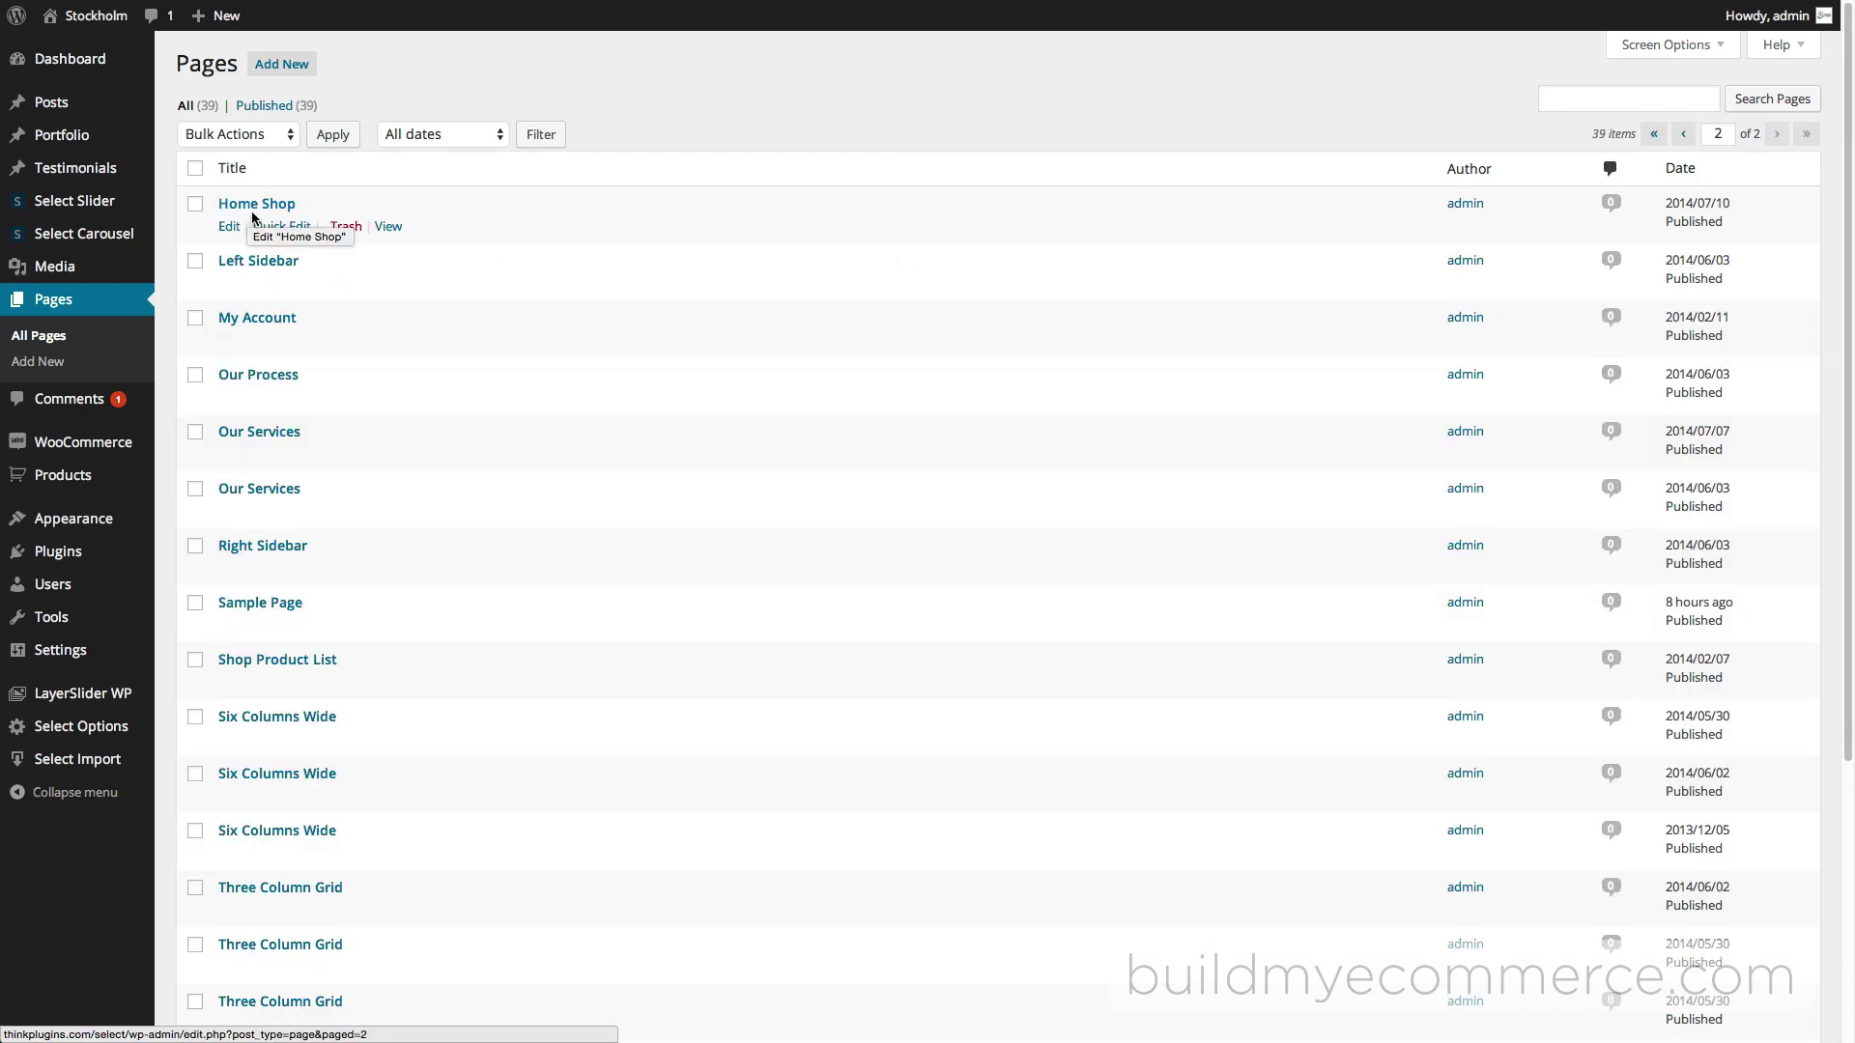
pyautogui.click(230, 228)
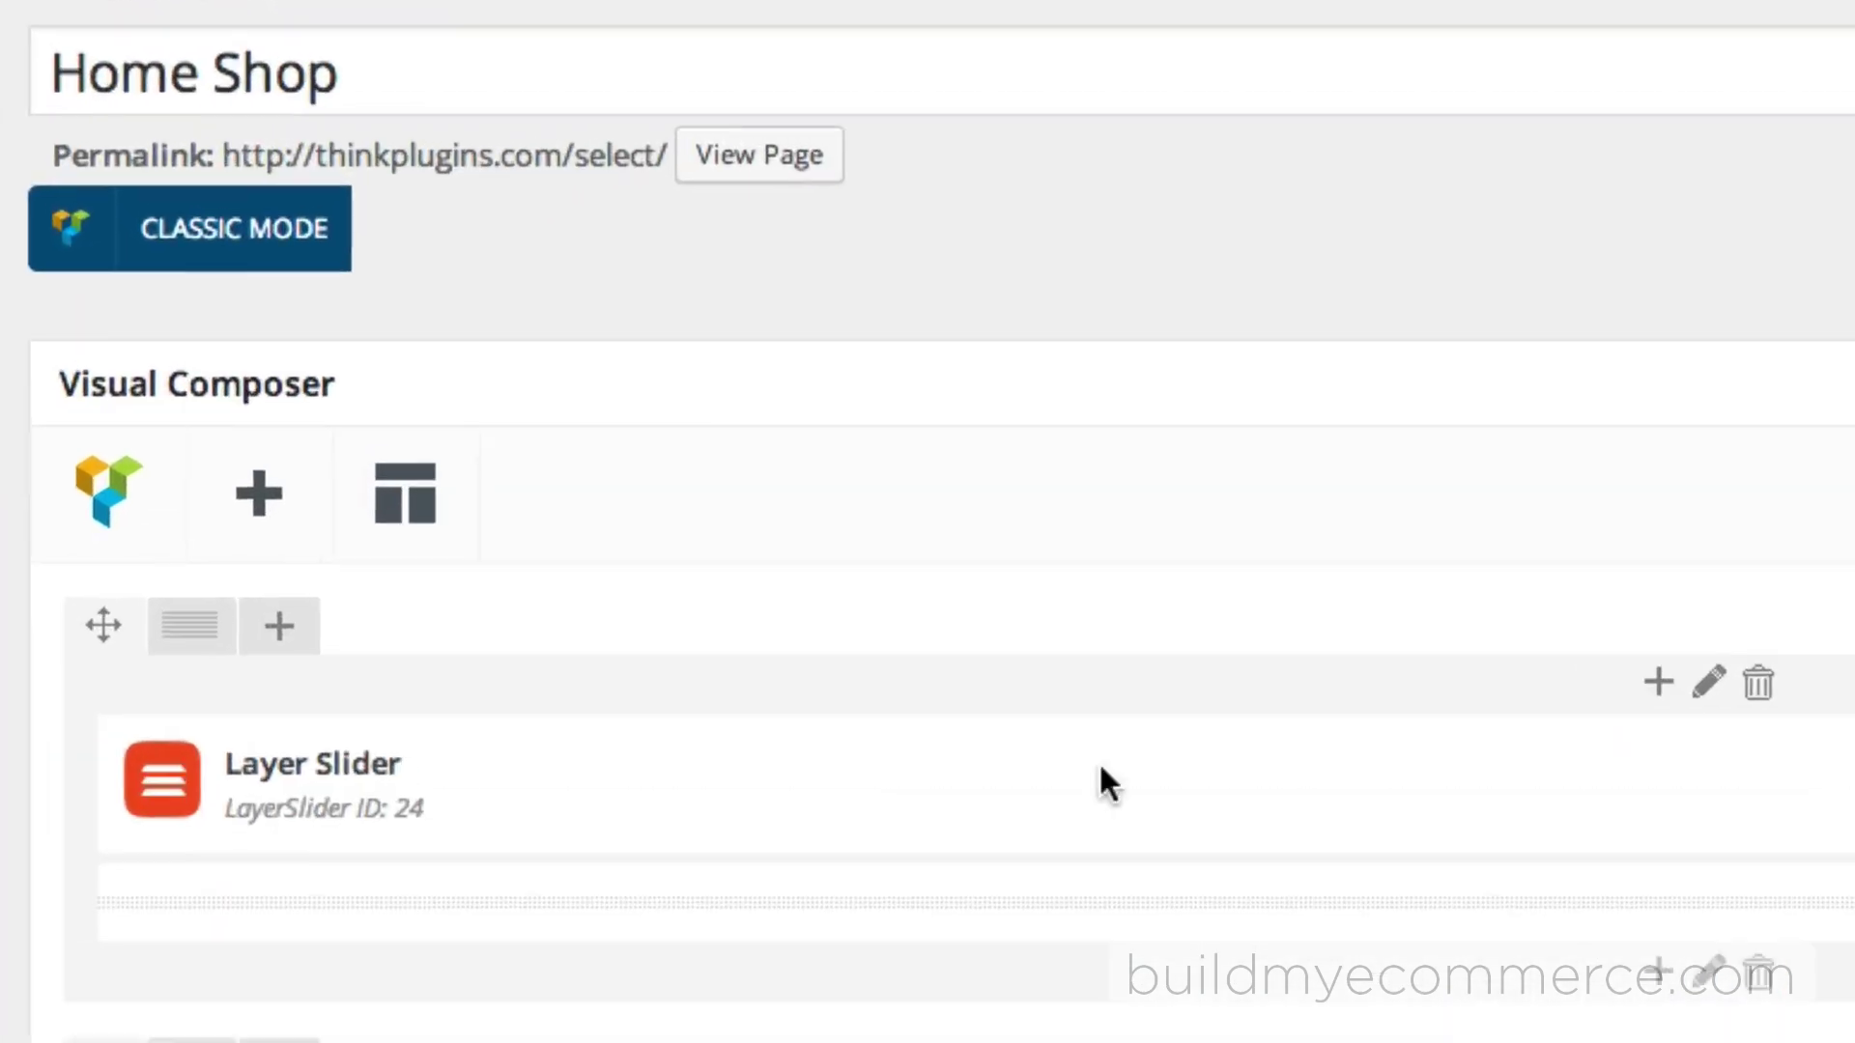
pyautogui.moveTo(778, 781)
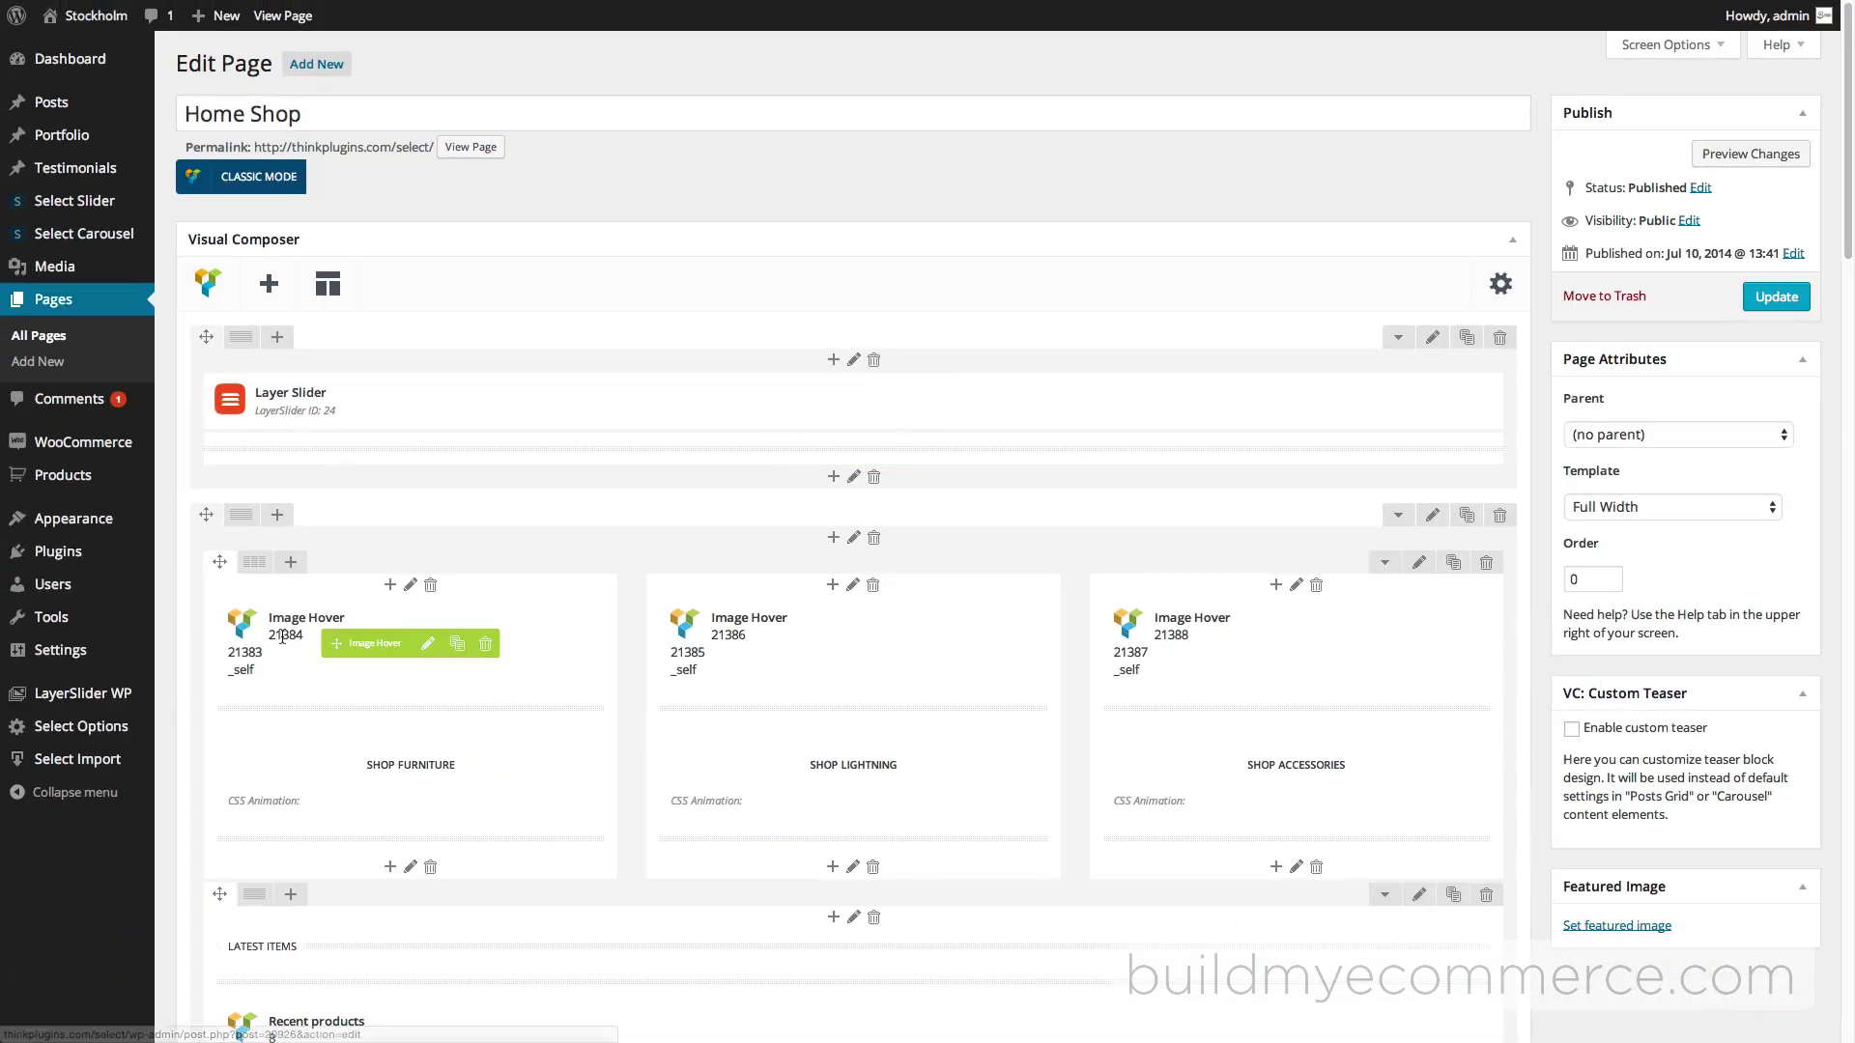
pyautogui.moveTo(101, 702)
pyautogui.click(187, 699)
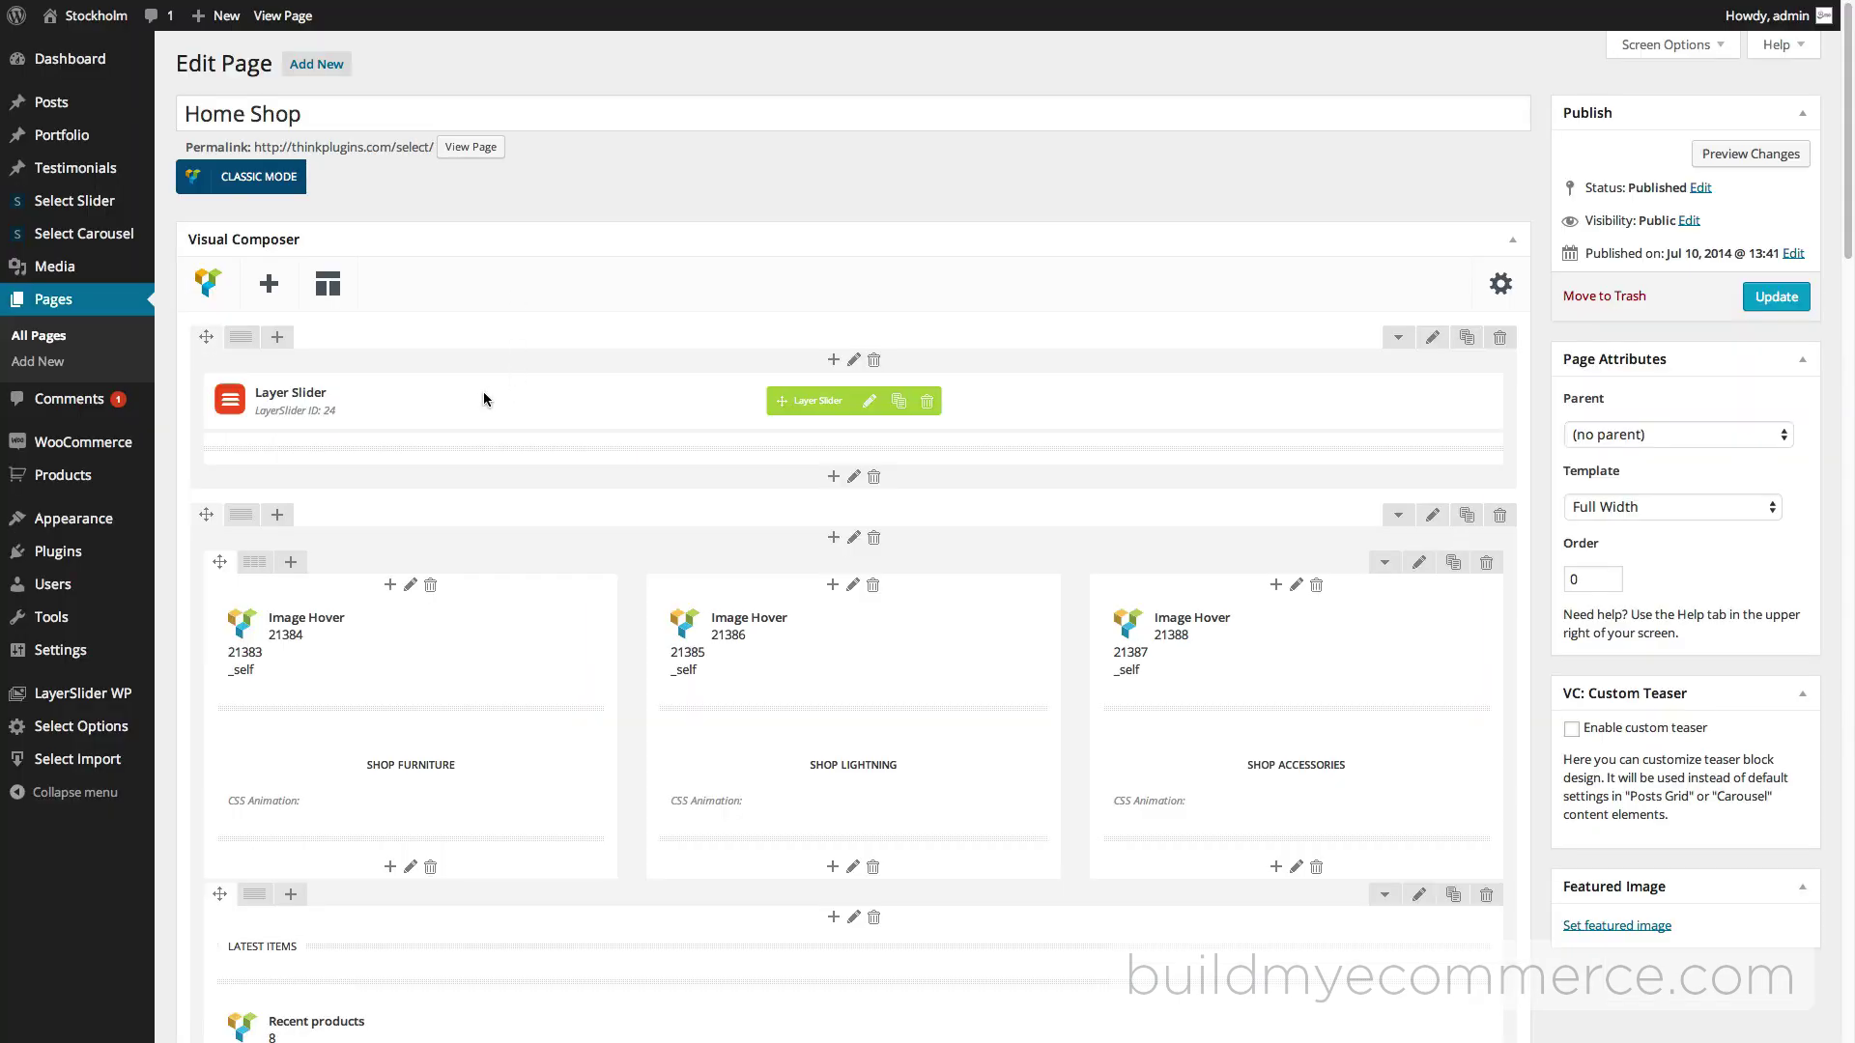
# Step: Set the Layer Slider element to Home Shop Slider, save it, and update the Home Shop page
pyautogui.click(869, 404)
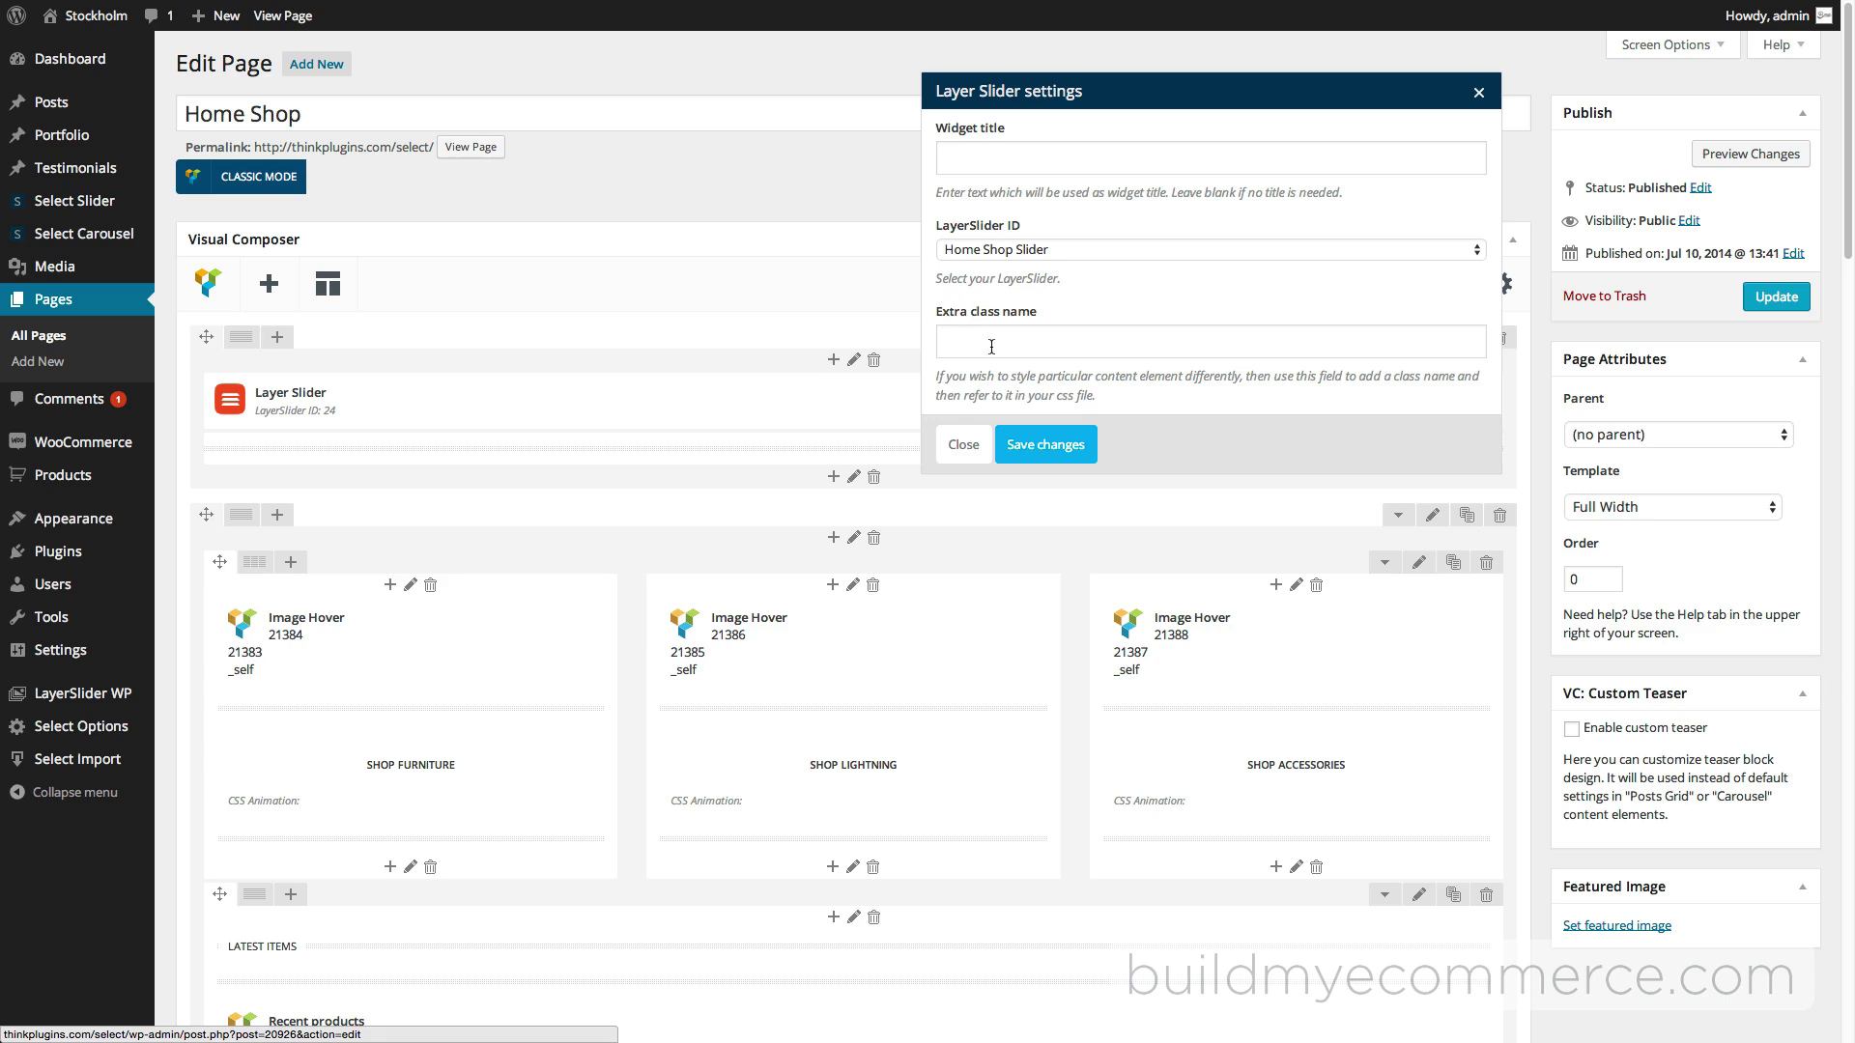
pyautogui.click(991, 347)
pyautogui.write('1')
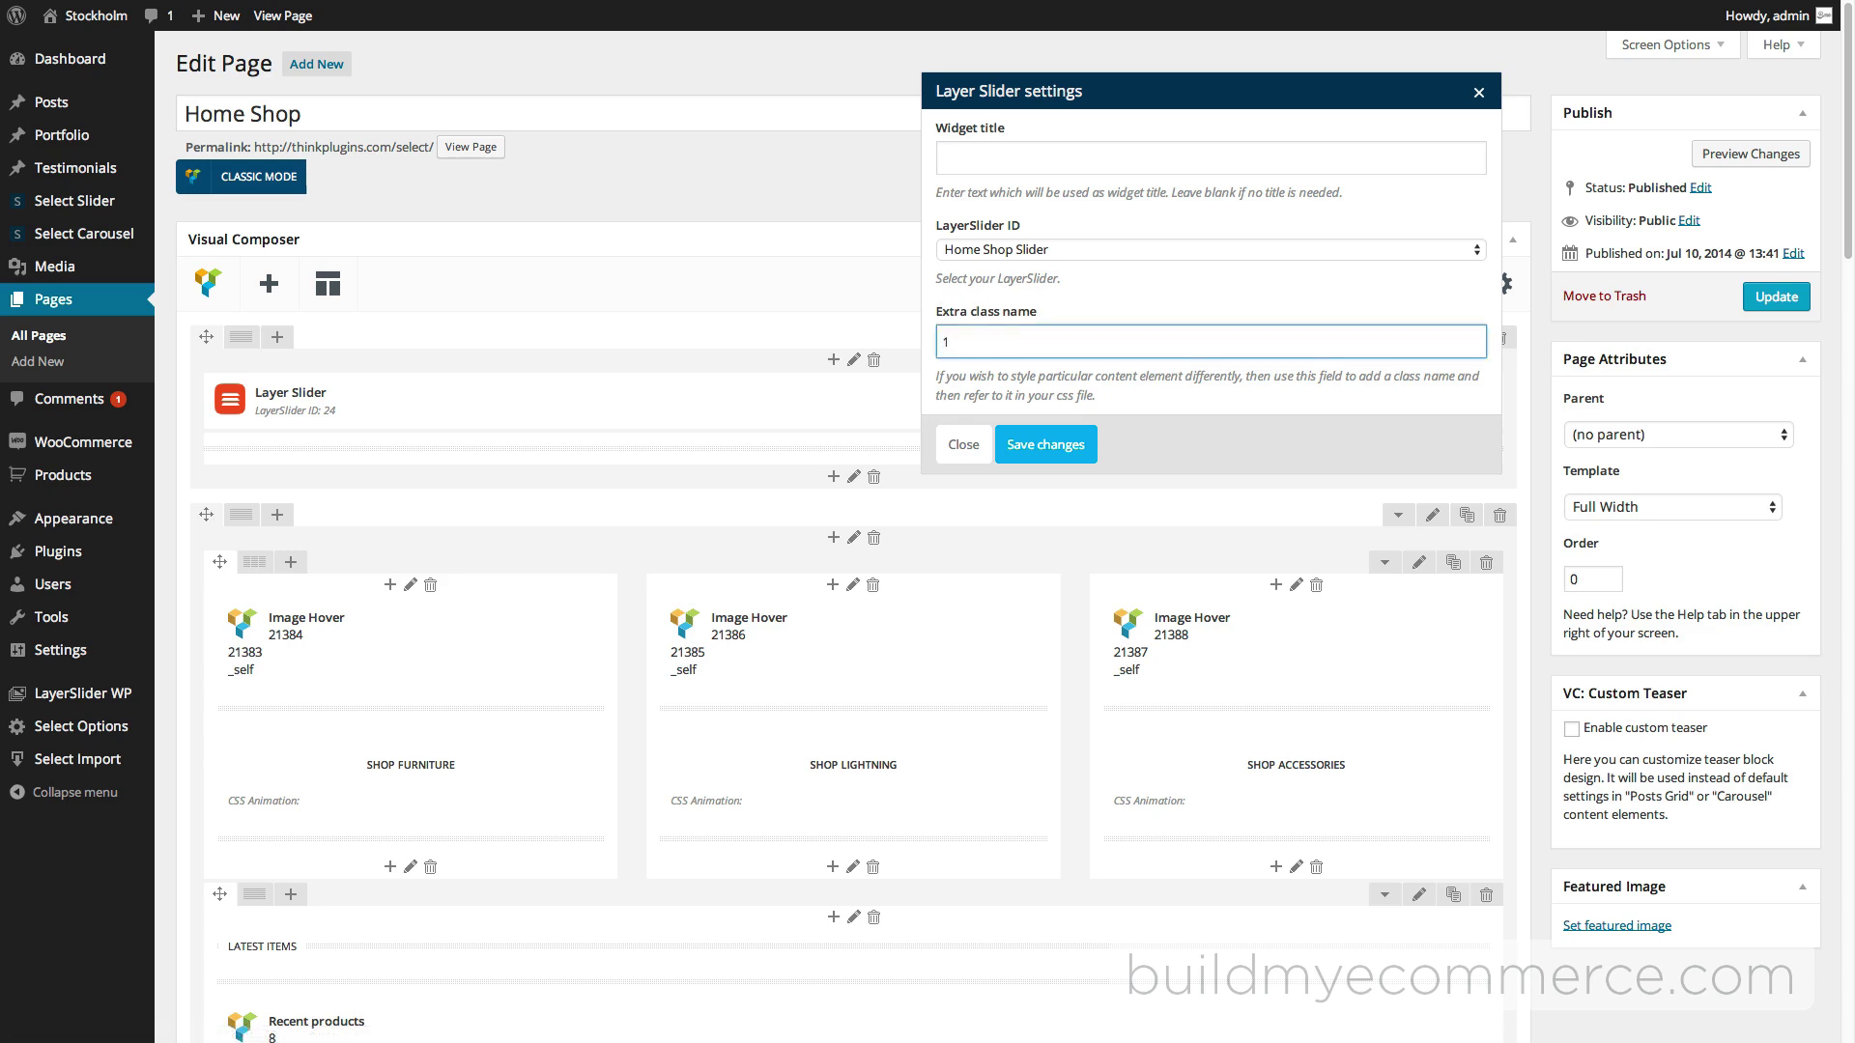
pyautogui.click(1057, 447)
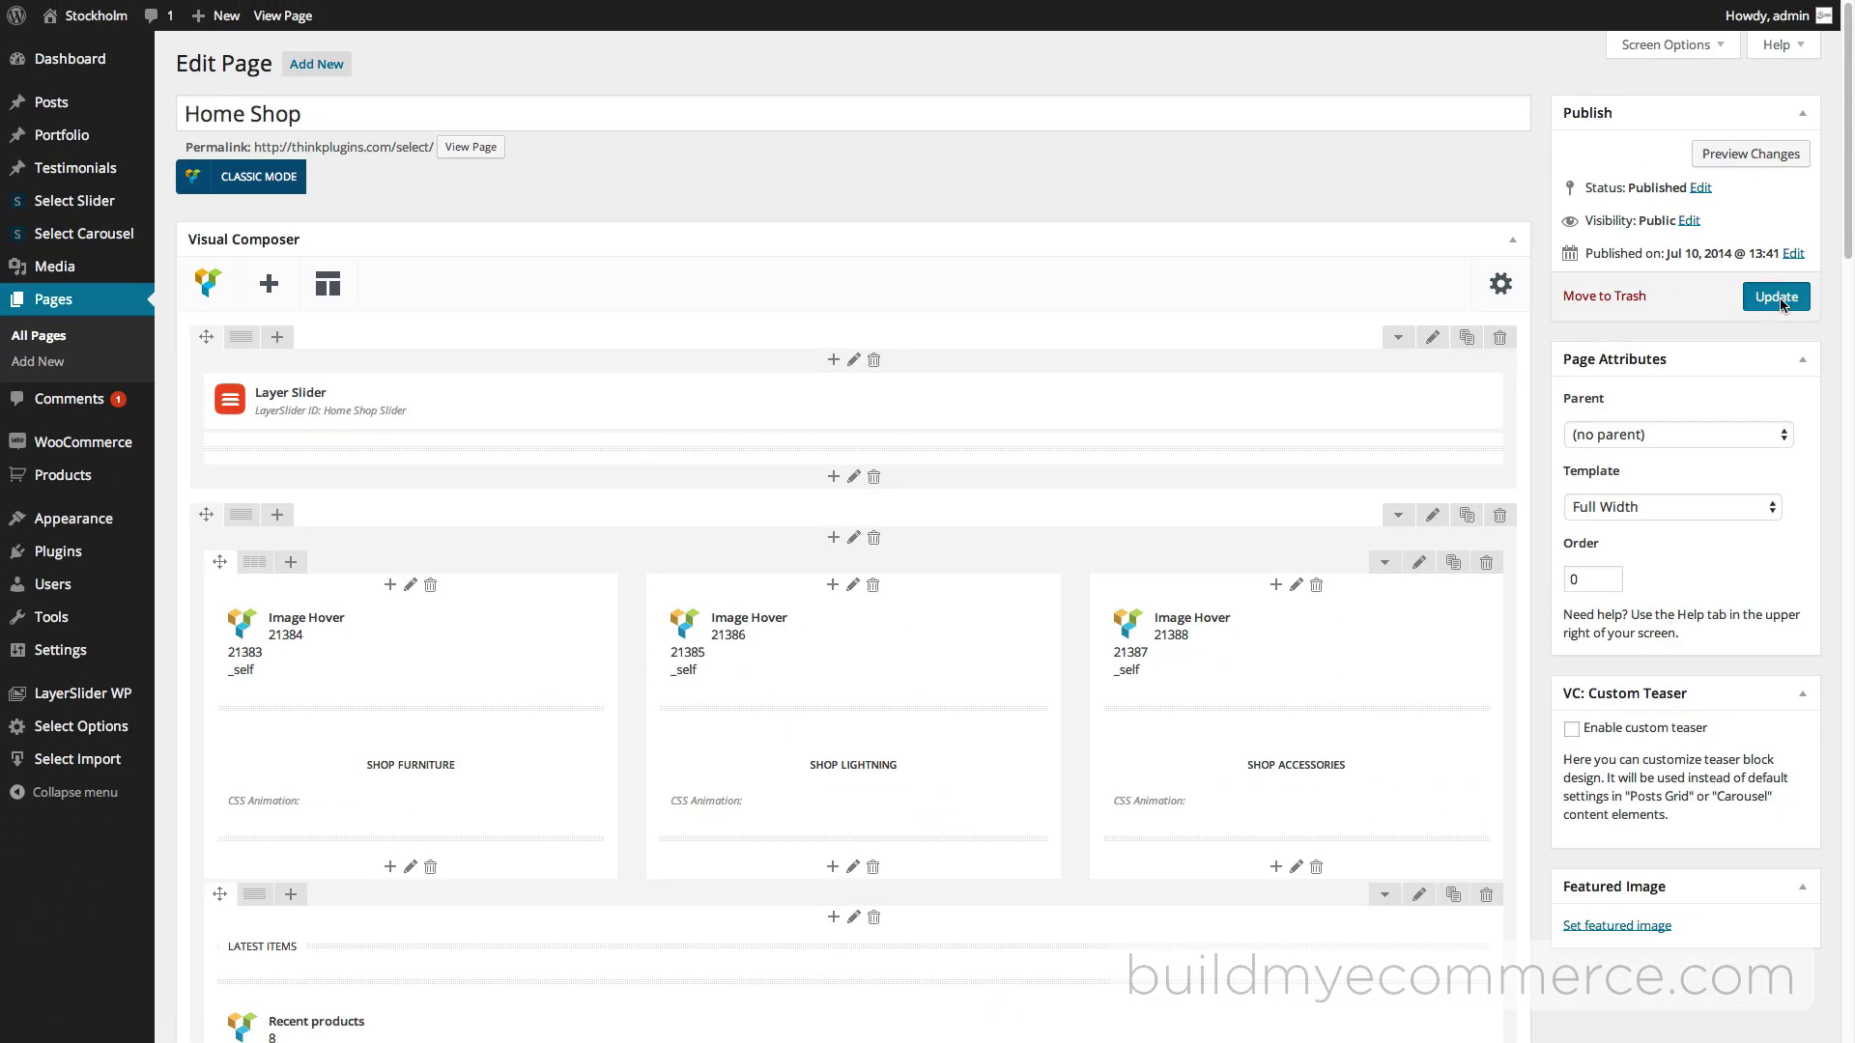
pyautogui.click(1777, 297)
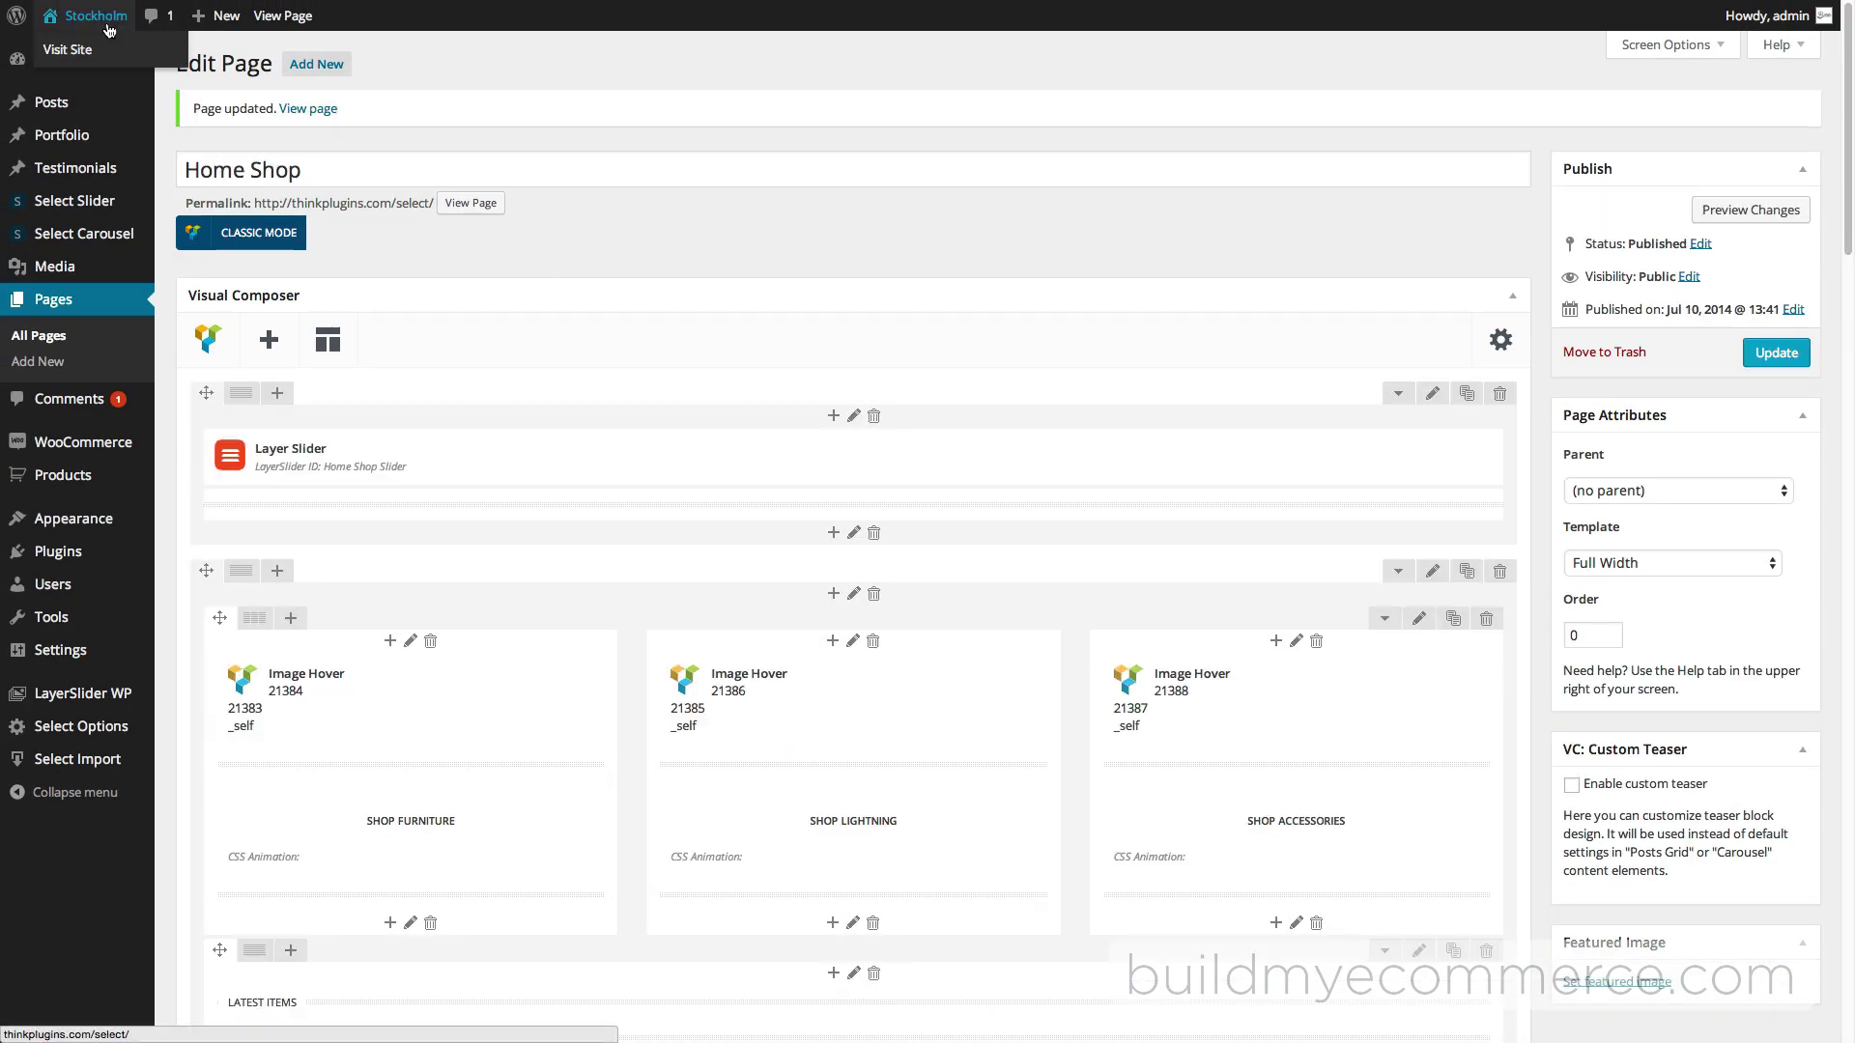
# Step: Visit the live Stockholm site to check the New Collection slider above the shop categories
pyautogui.click(81, 53)
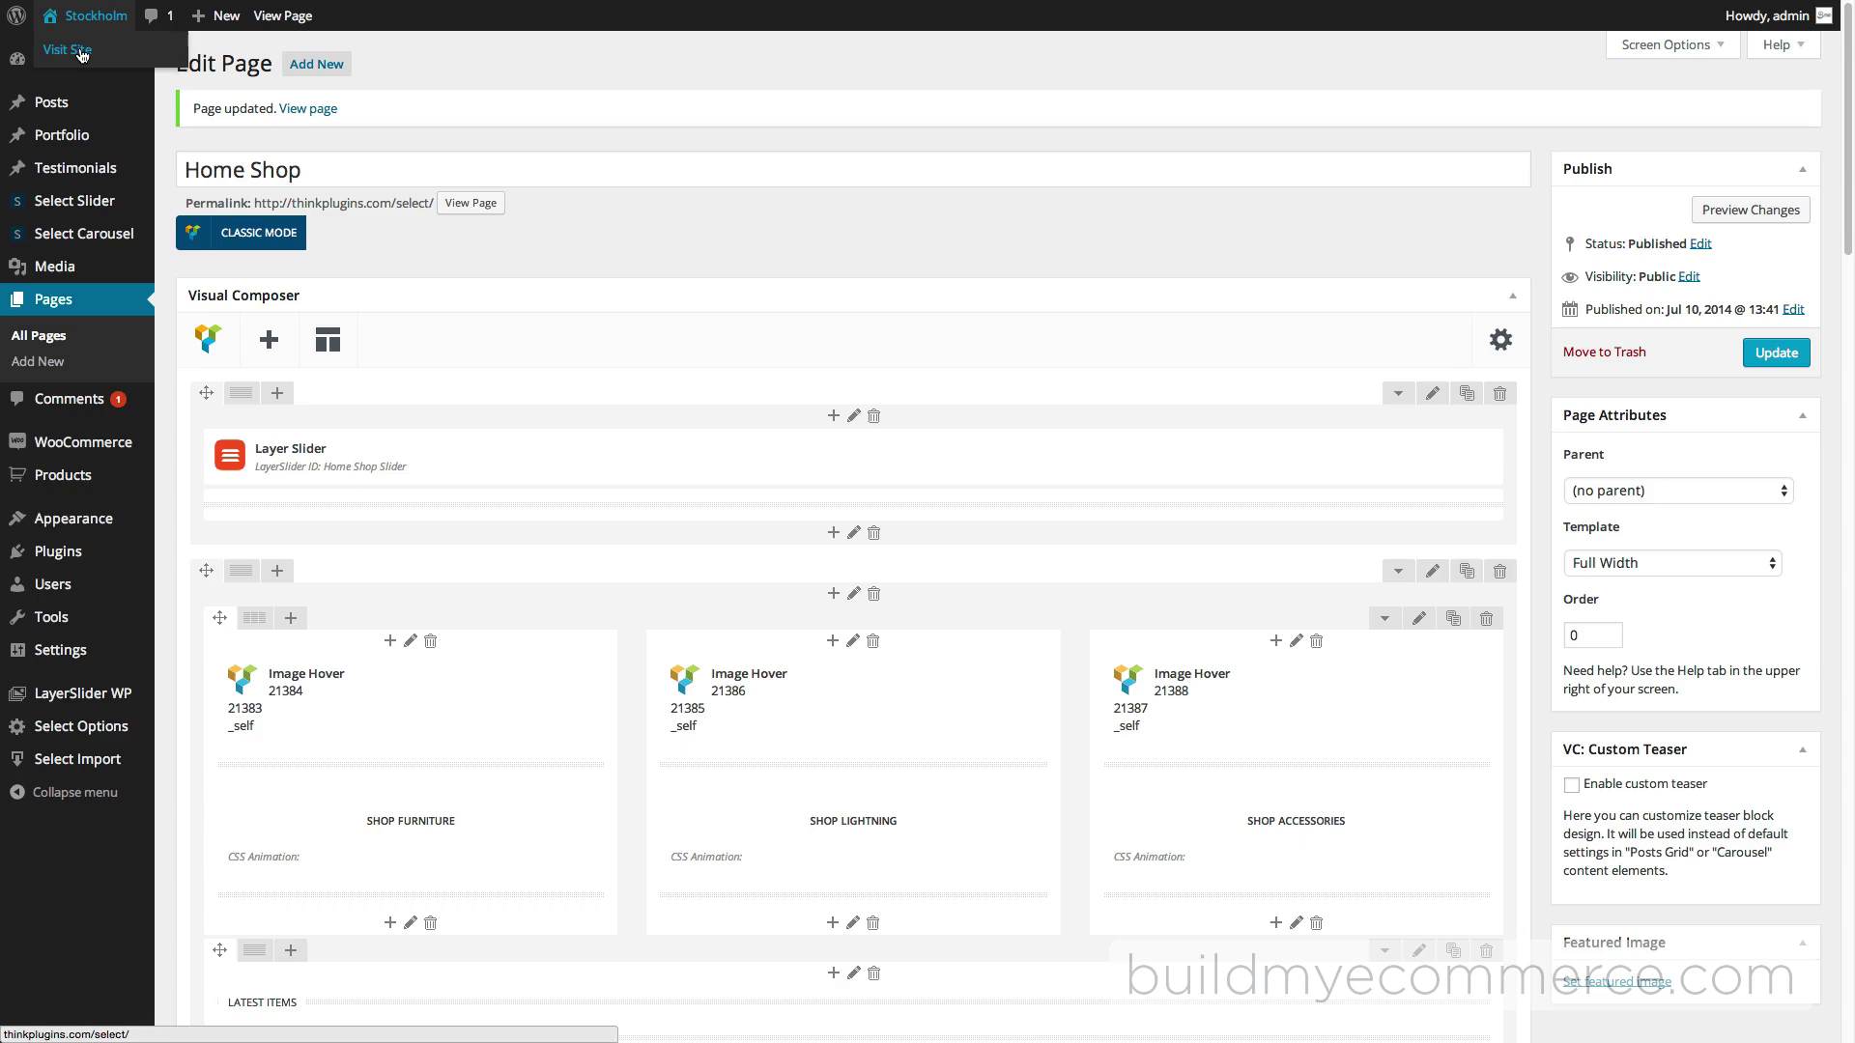